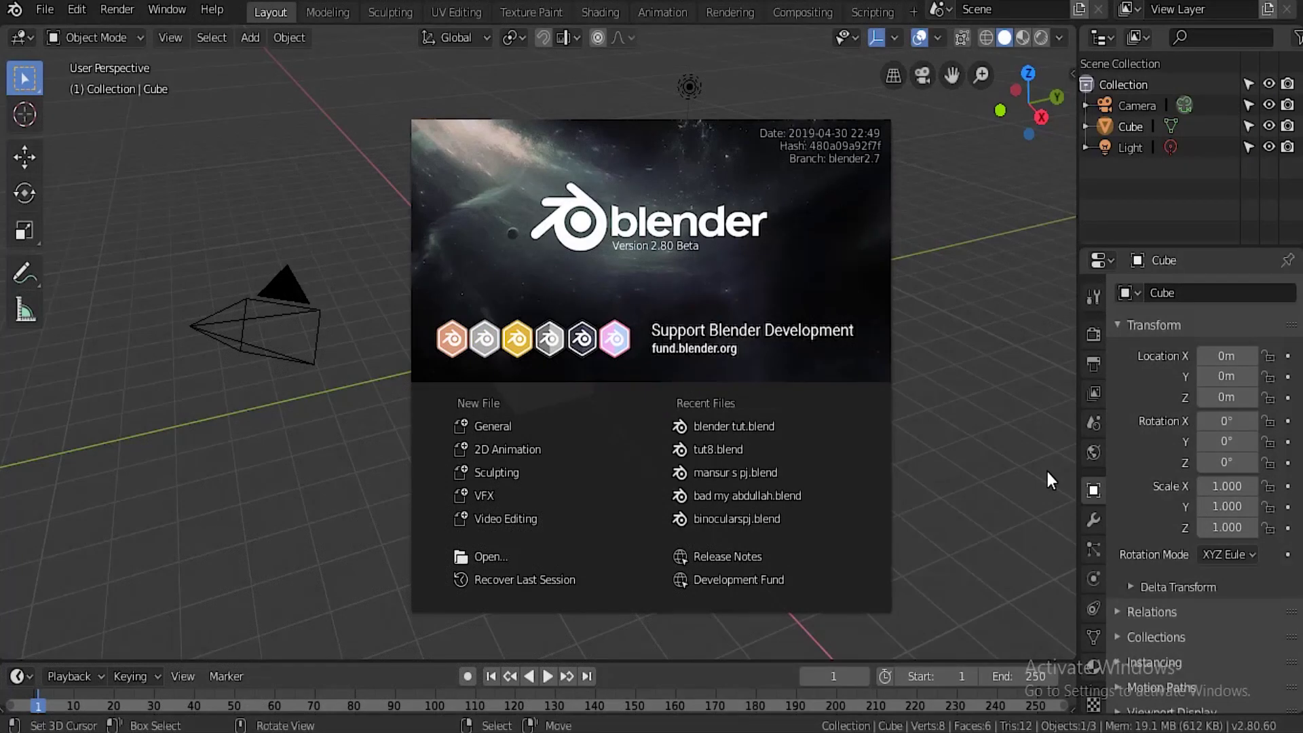
Dismiss the splash screen and start the Shortcut VUr on-screen keystroke display.
left_click(1061, 385)
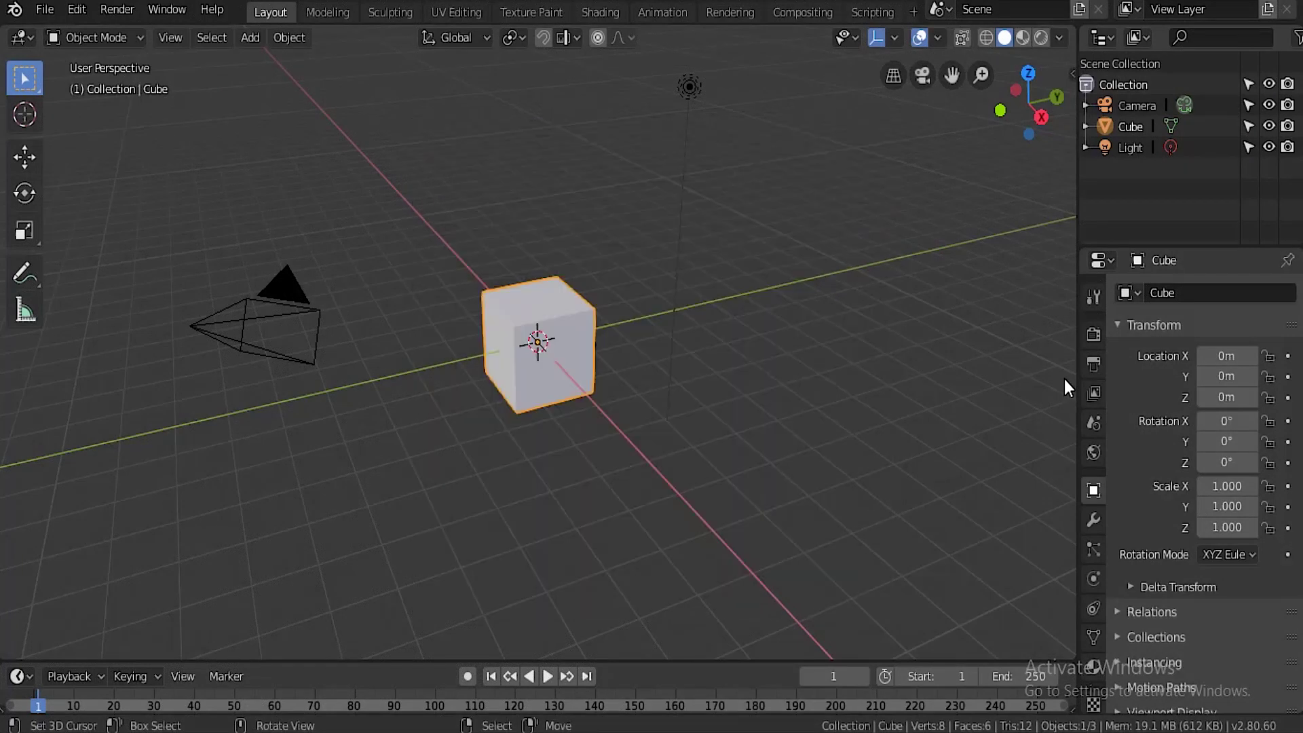
key("n")
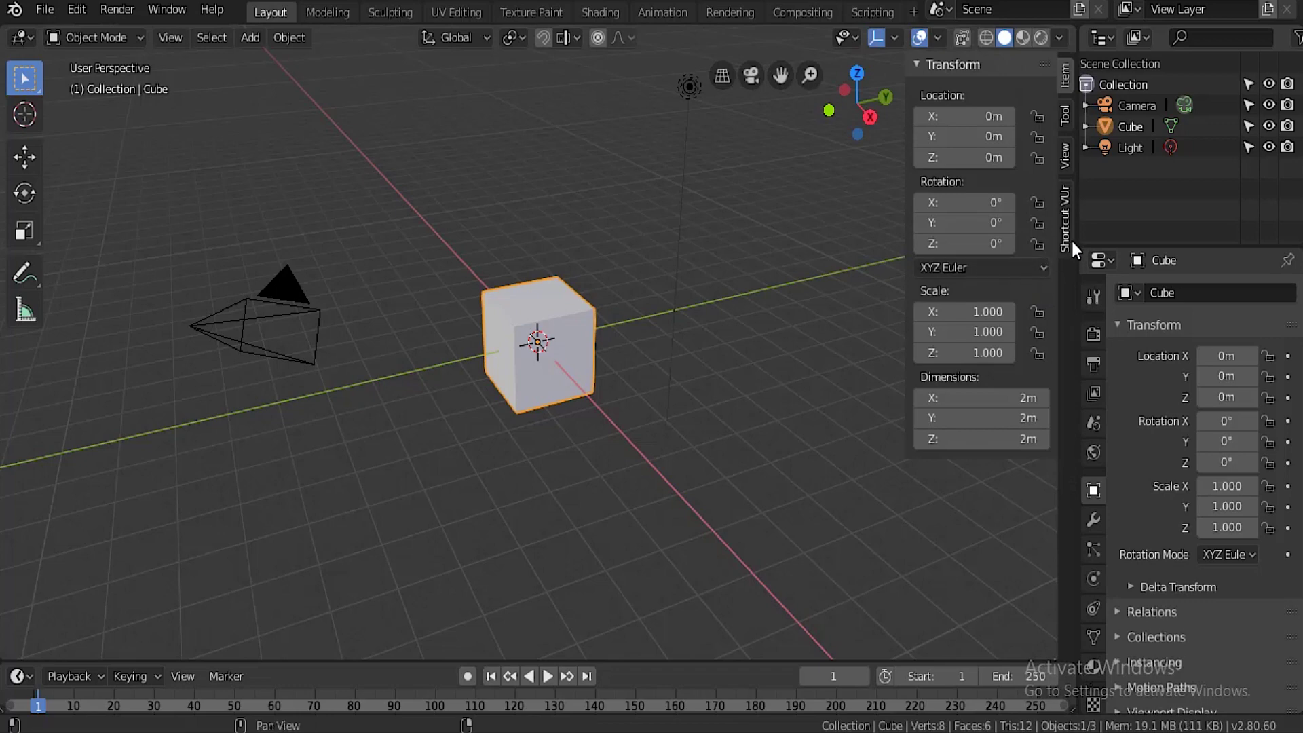
left_click(1067, 231)
left_click(954, 100)
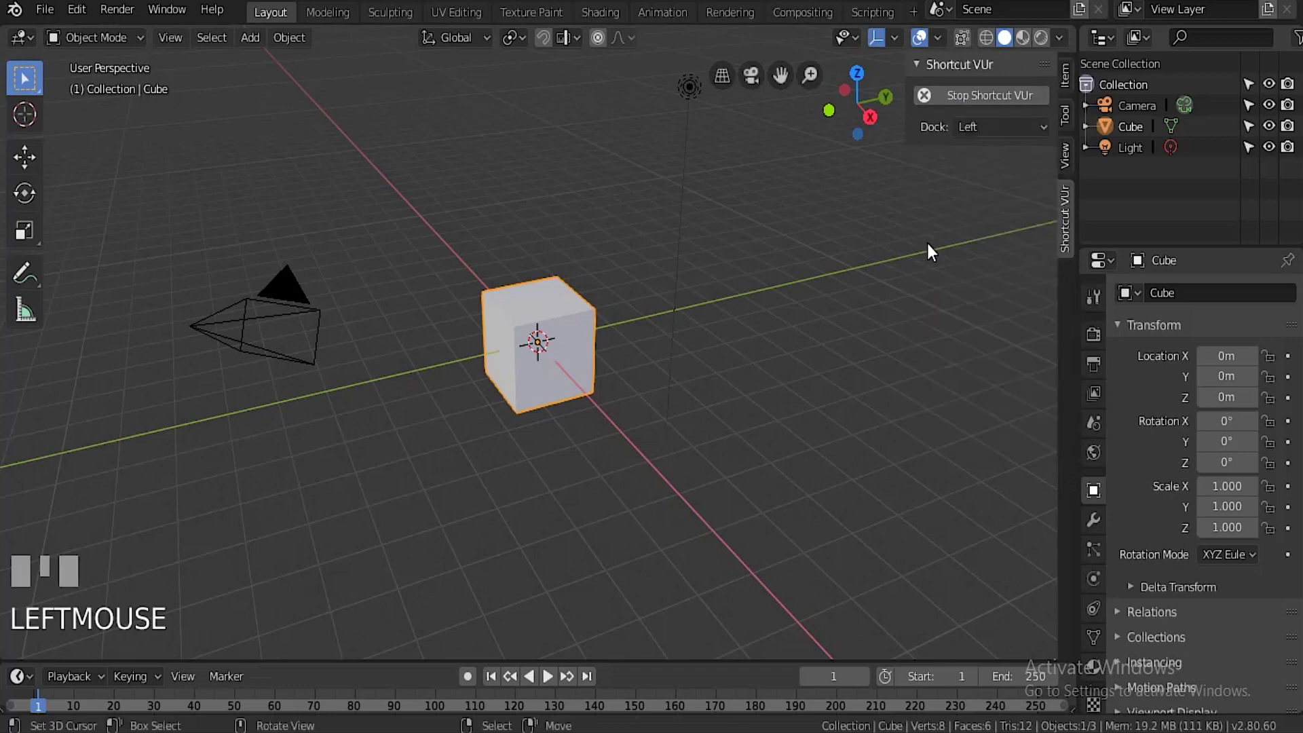
key("n")
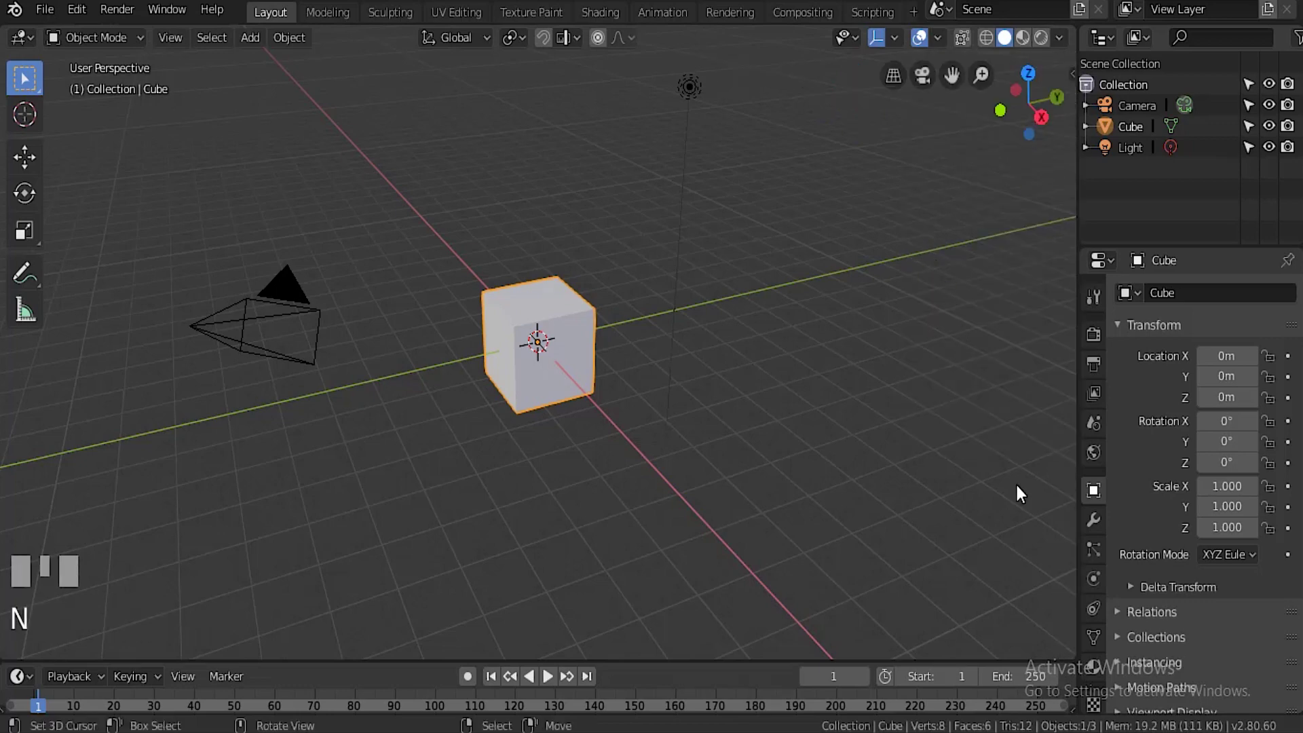
Set the render engine to Cycles and enable Open Shading Language.
left_click(1091, 334)
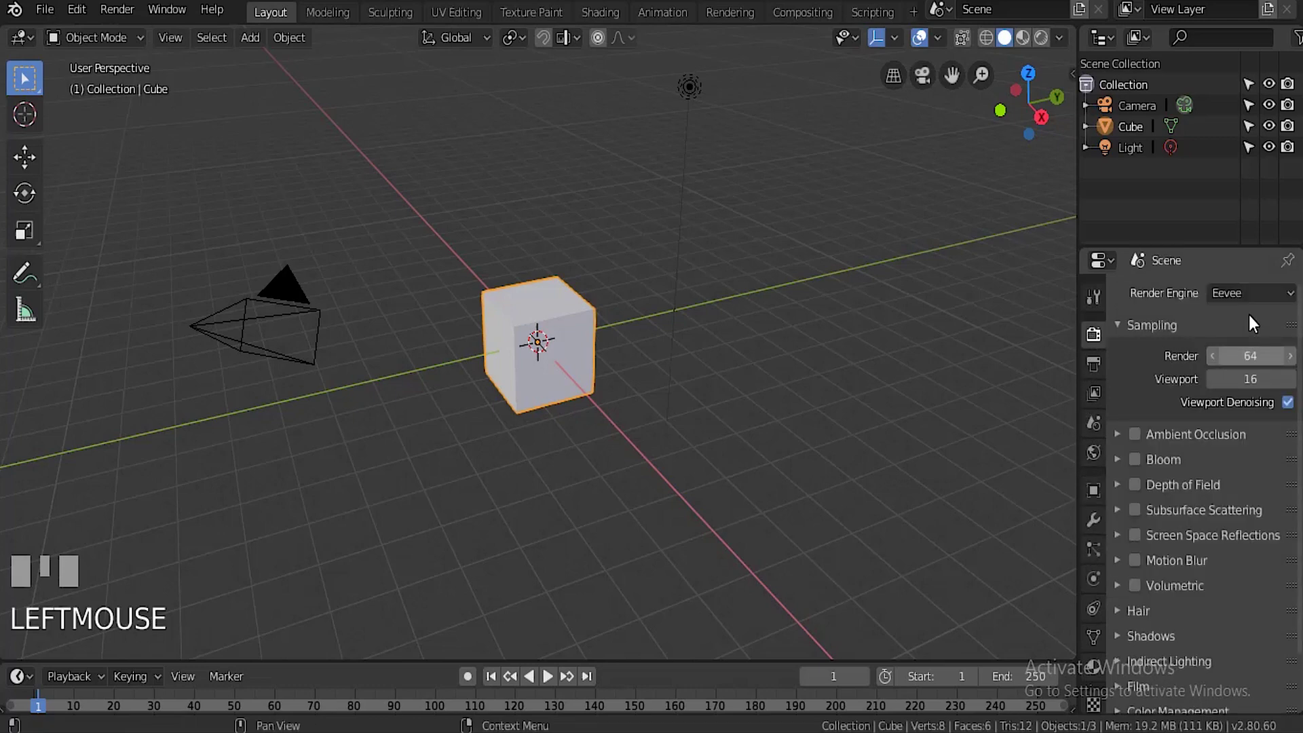
left_click(1237, 299)
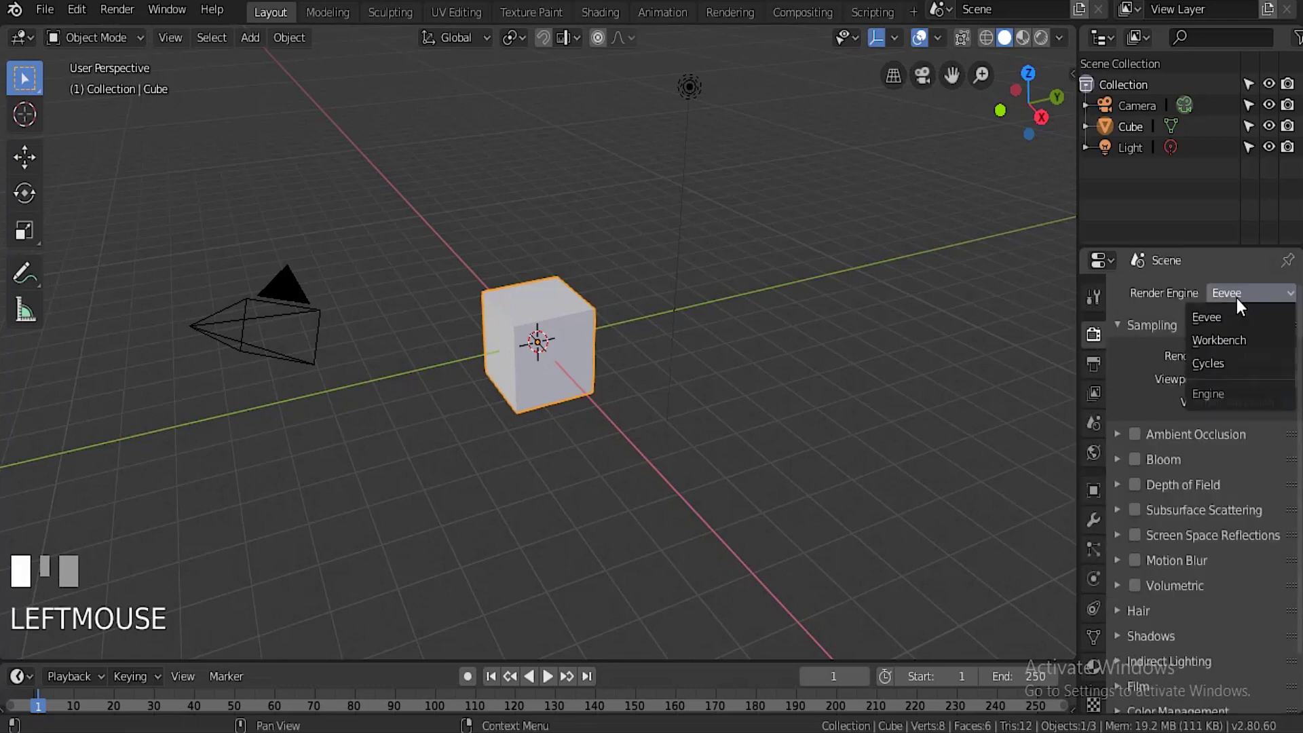
left_click(1224, 362)
left_click(1288, 369)
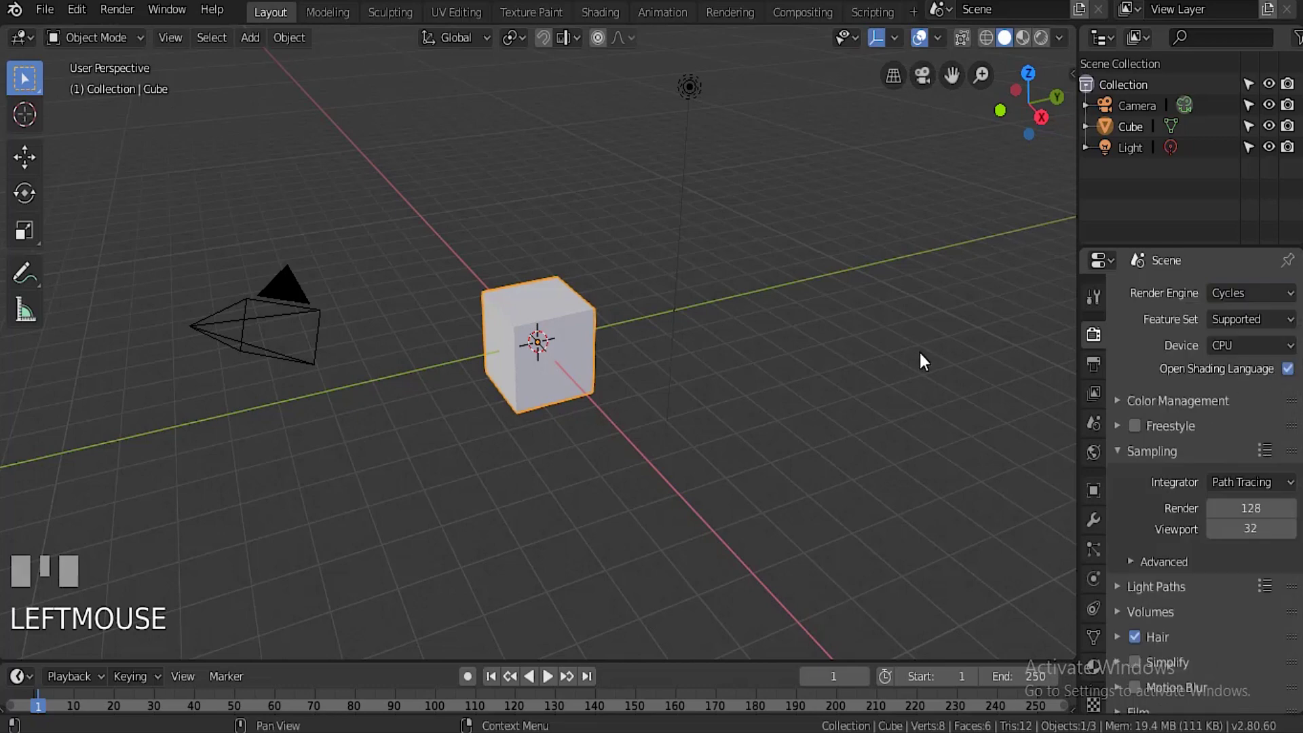
In Edit Mode, merge all the cube's vertices At Center.
scroll(623, 351, "up", 2)
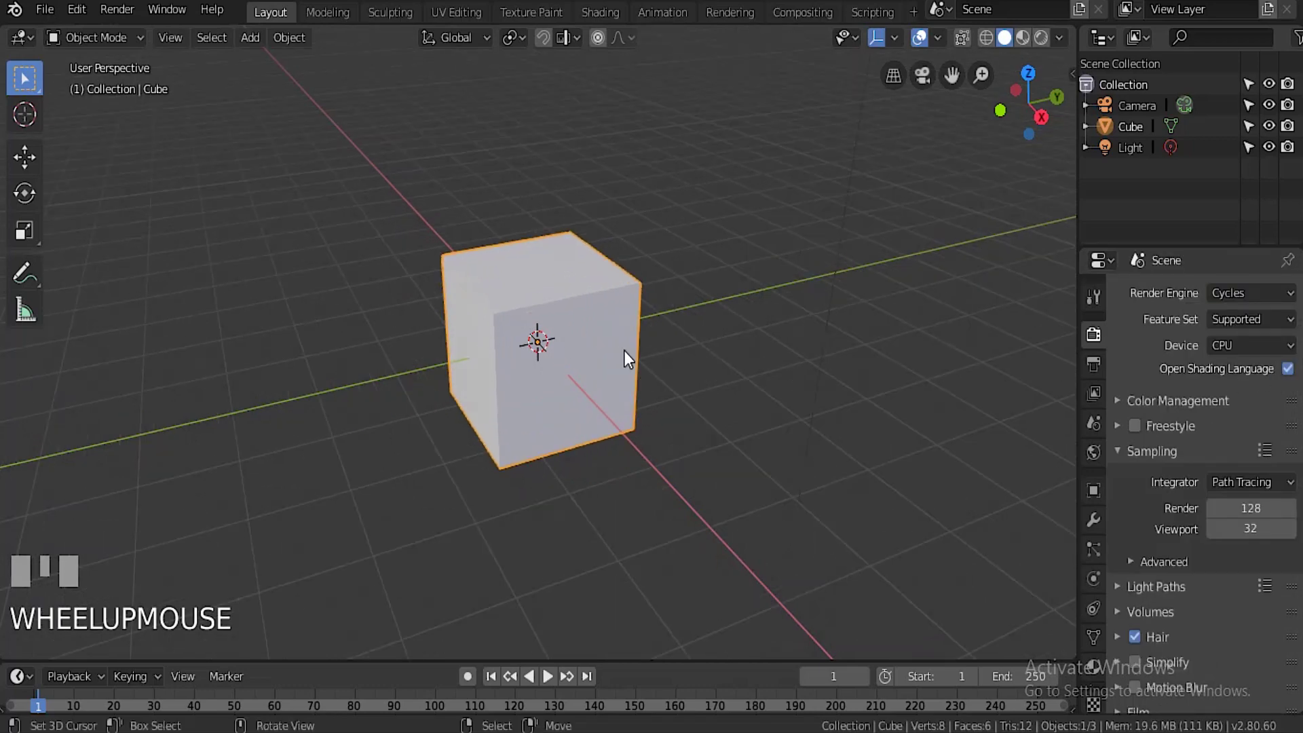
scroll(623, 347, "down", 1)
key("Tab")
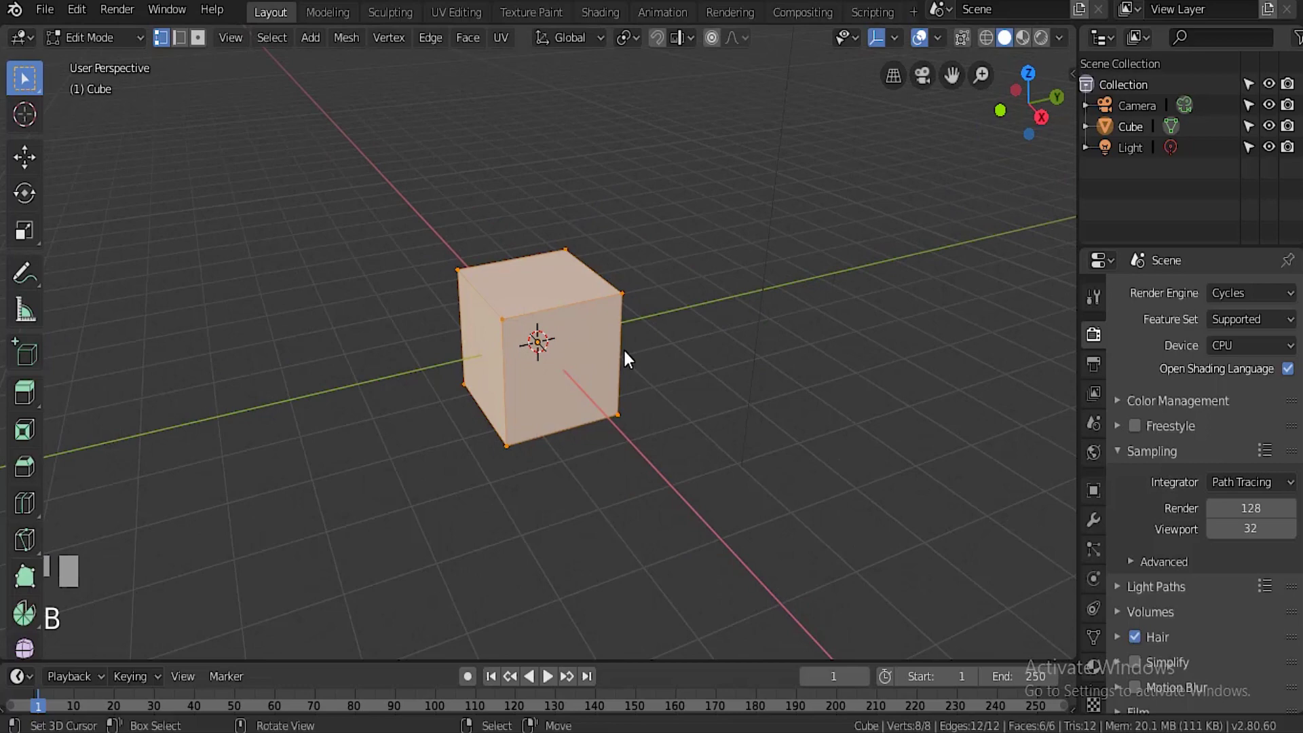
key("alt+m")
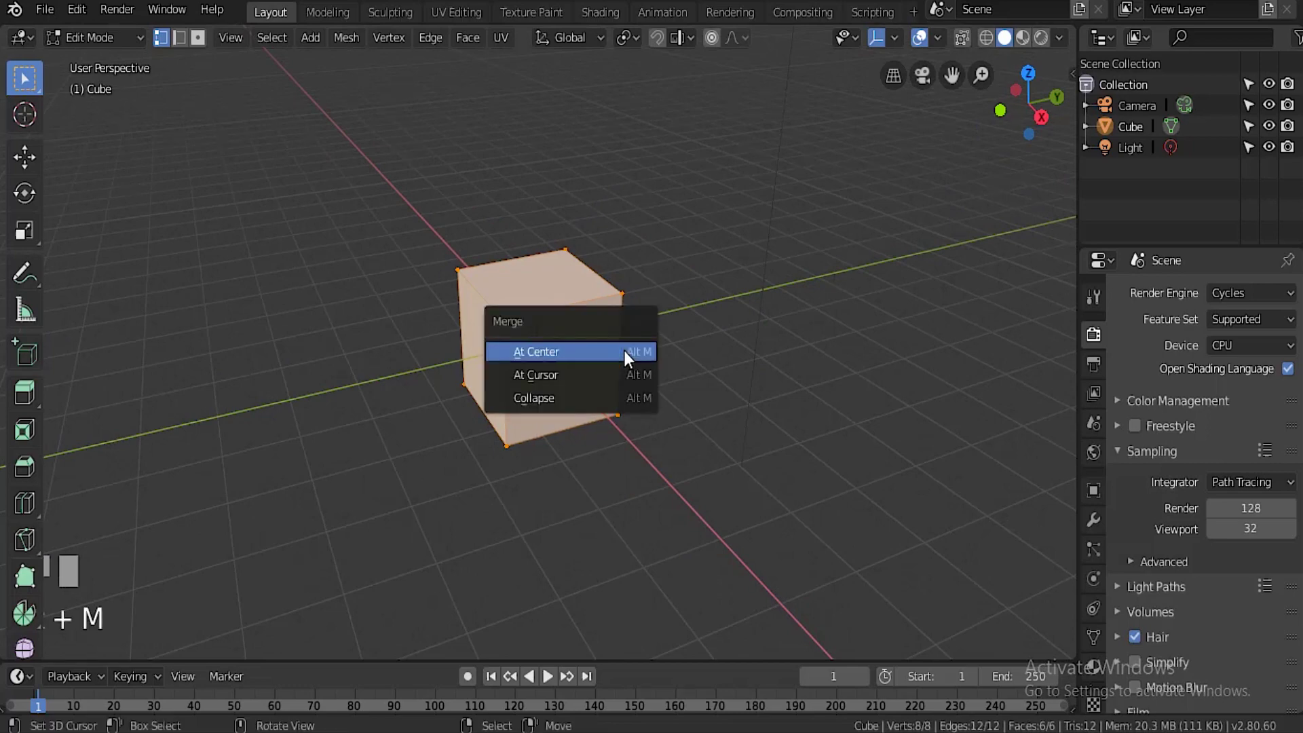
left_click(612, 351)
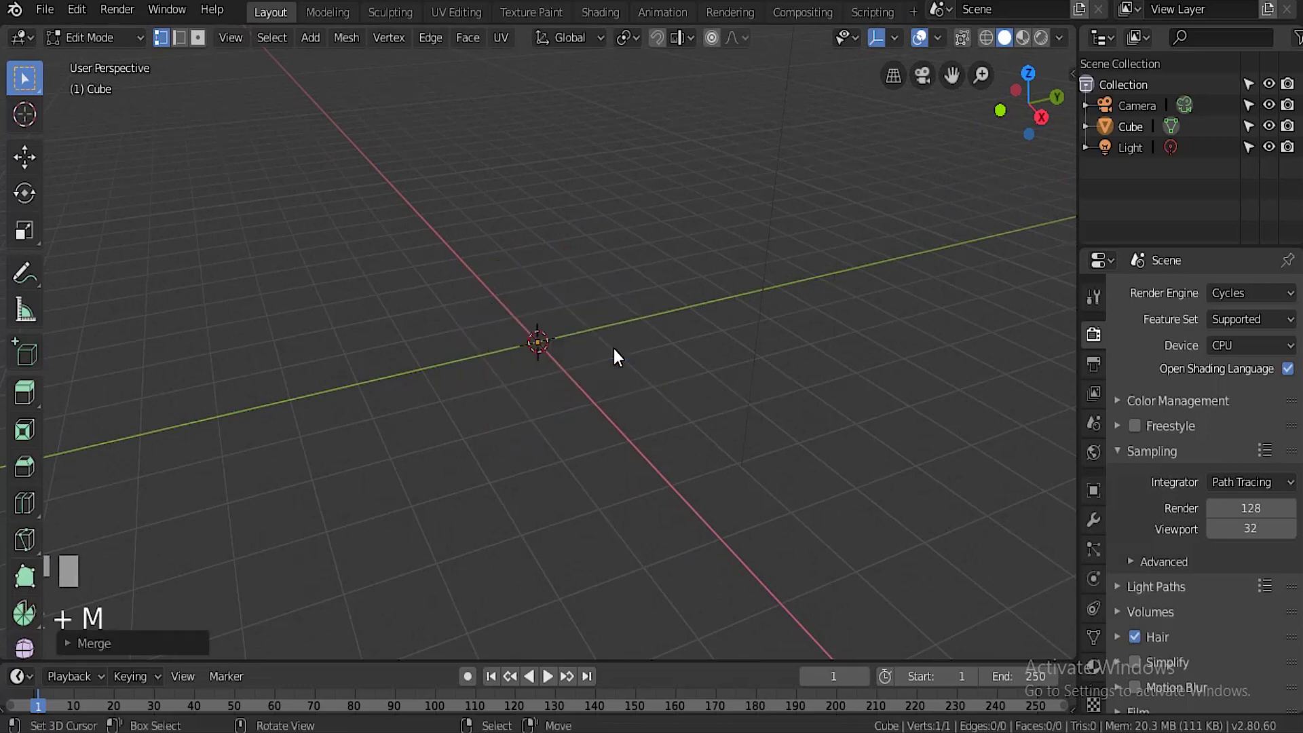
From the front view, begin extruding a new vertex along the X axis.
key("KP_1")
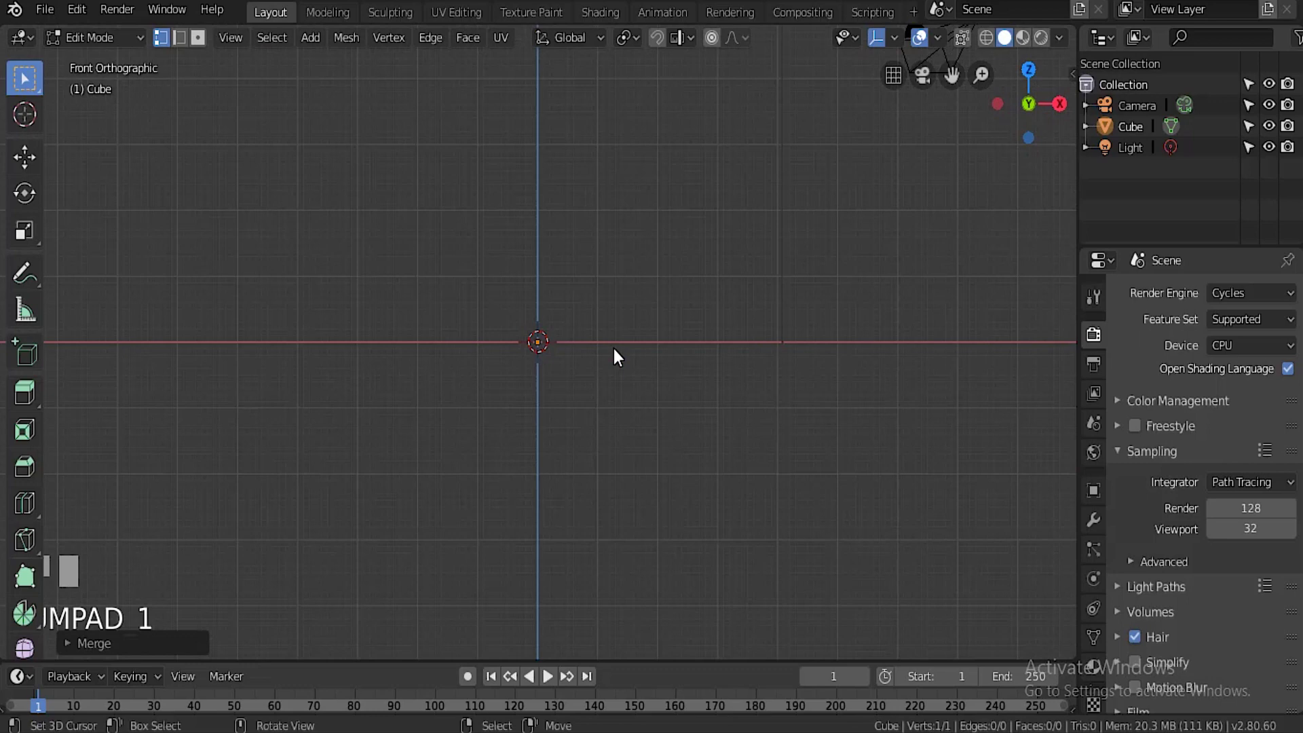
key("e")
key("x")
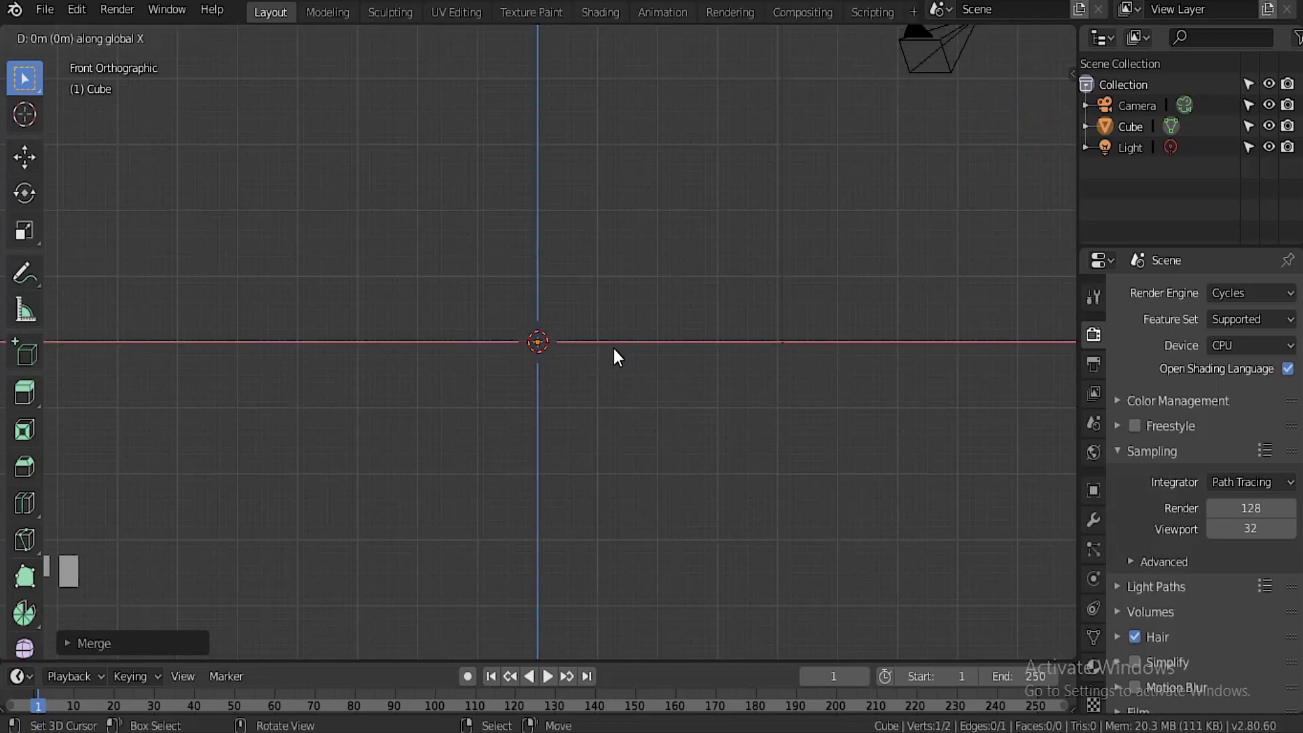
Confirm the first extruded vertex and Ctrl-click profile vertices up to the vase's widest point.
left_click(655, 347)
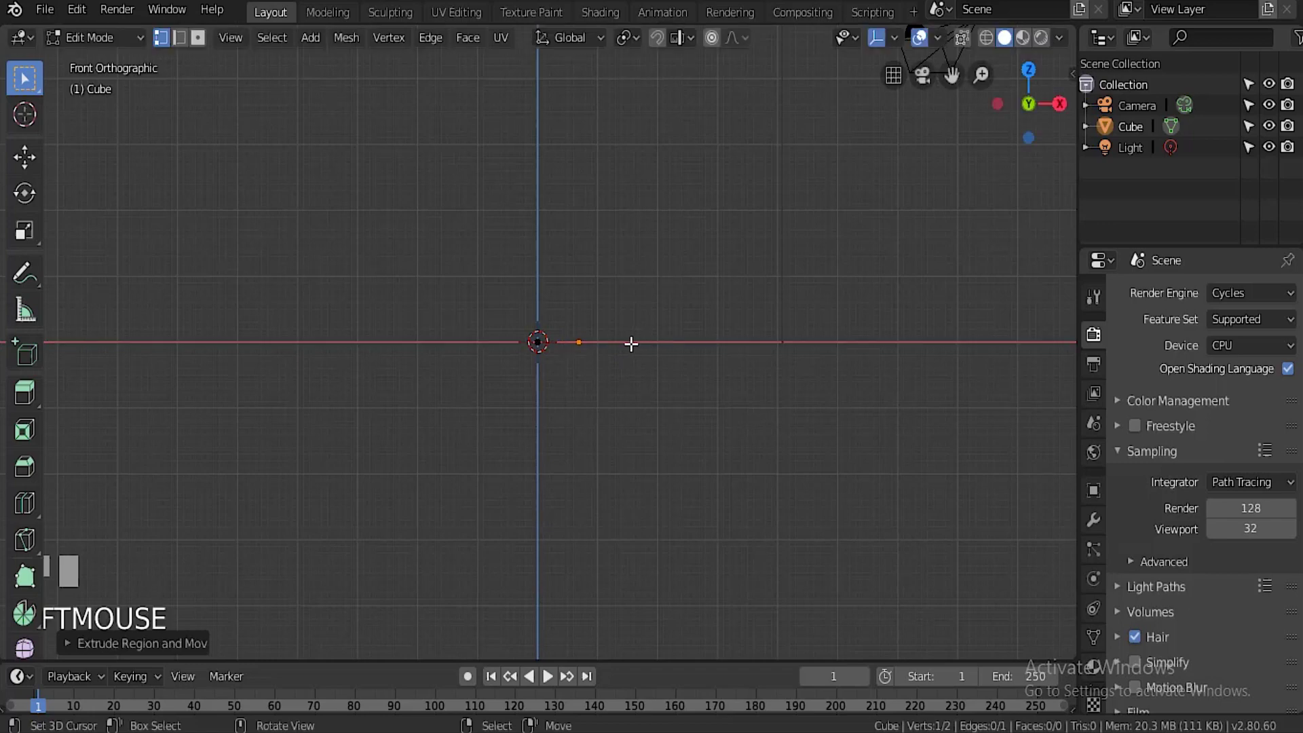
key("ctrl")
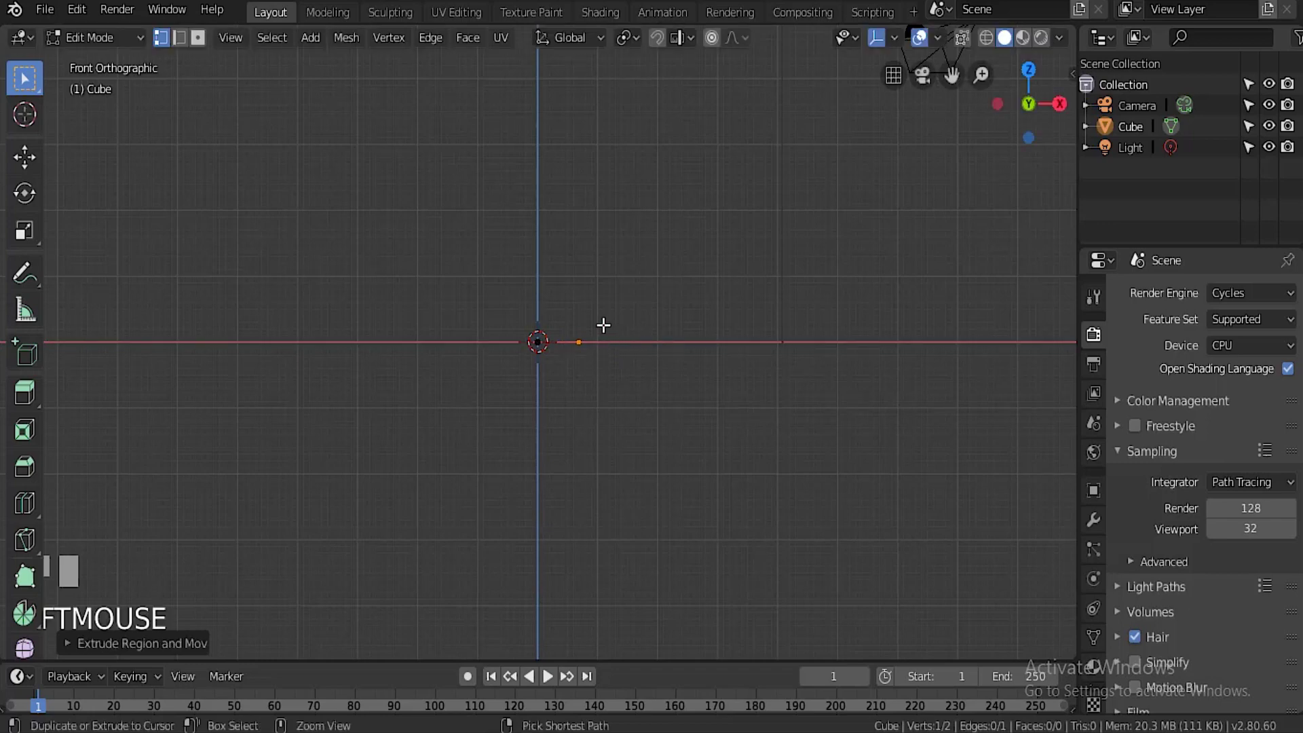
left_click(601, 324, "ctrl")
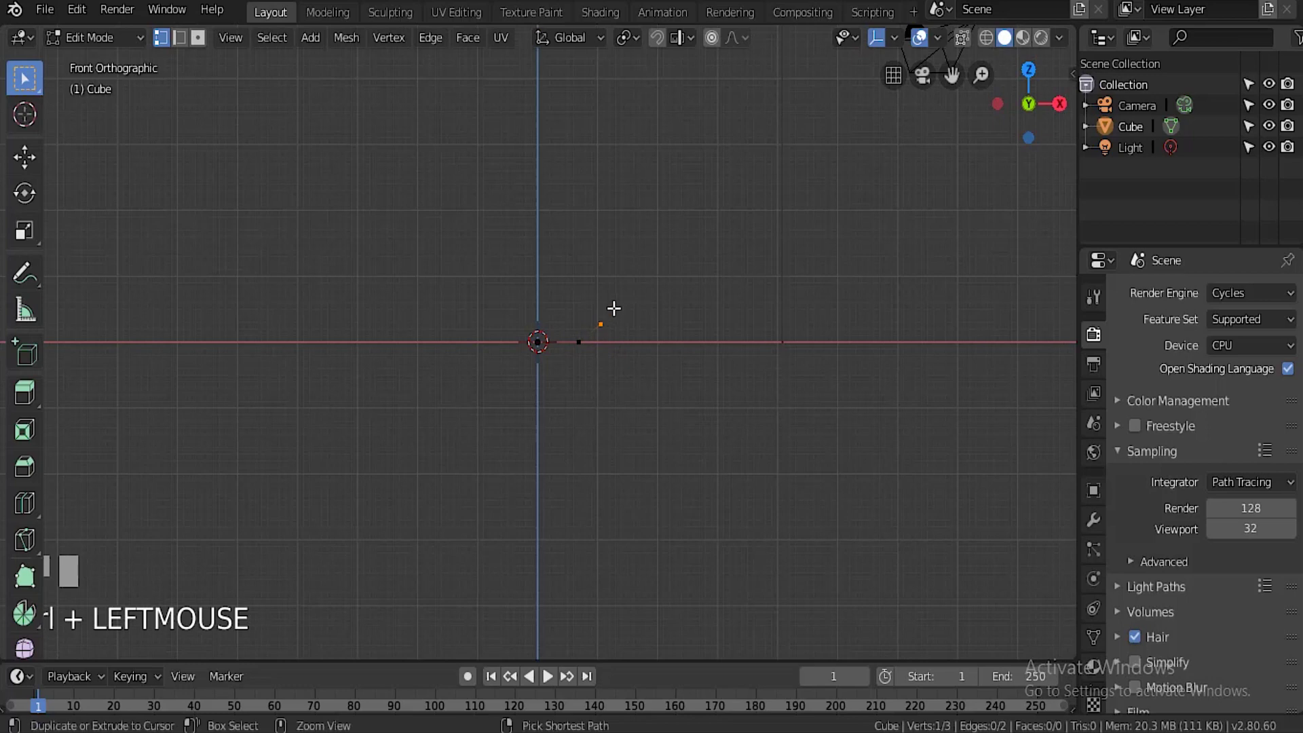
left_click(617, 300, "ctrl")
left_click(627, 271, "ctrl")
left_click(634, 244, "ctrl")
left_click(640, 215, "ctrl")
Continue the profile inward to a narrow neck and out to a flared rim.
left_click(634, 192, "ctrl")
left_click(622, 171, "ctrl")
left_click(610, 156, "ctrl")
left_click(594, 141, "ctrl")
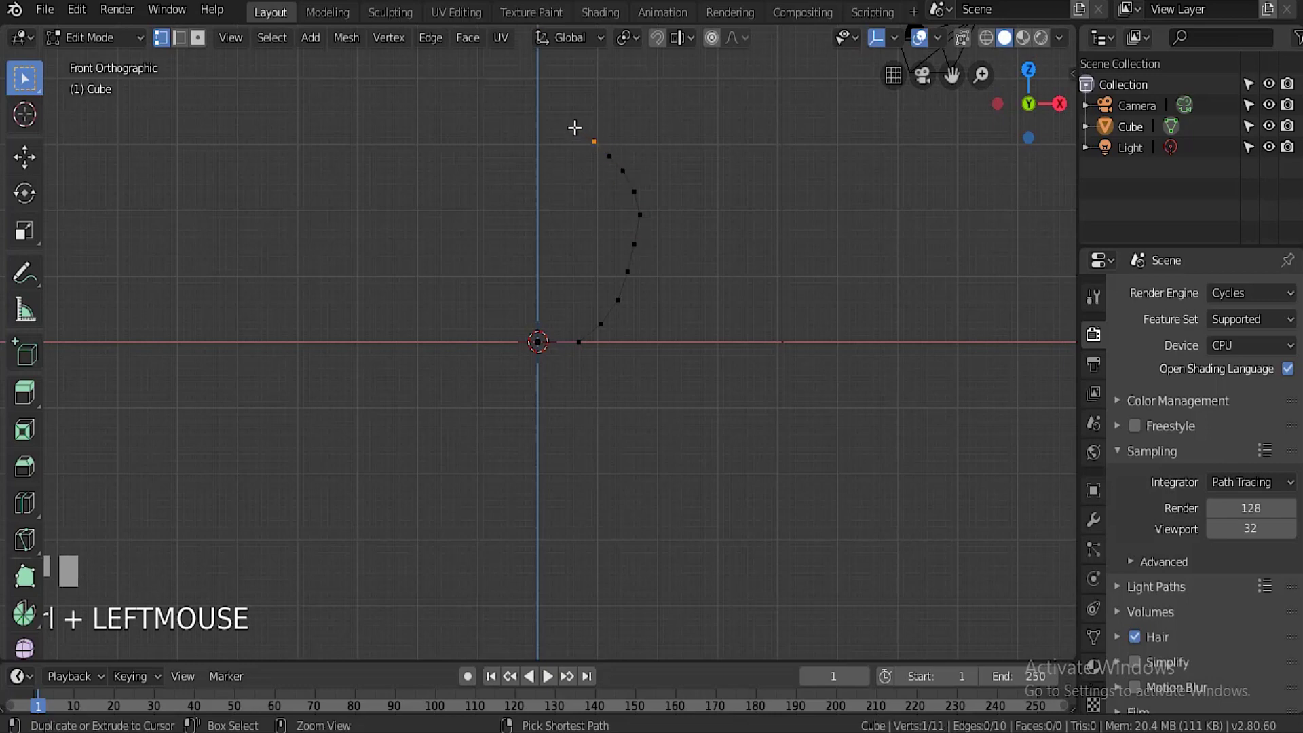
left_click(578, 125, "ctrl")
left_click(576, 109, "ctrl")
left_click(582, 100, "ctrl")
left_click(591, 89, "ctrl")
left_click(604, 77, "ctrl")
scroll(689, 224, "down", 1)
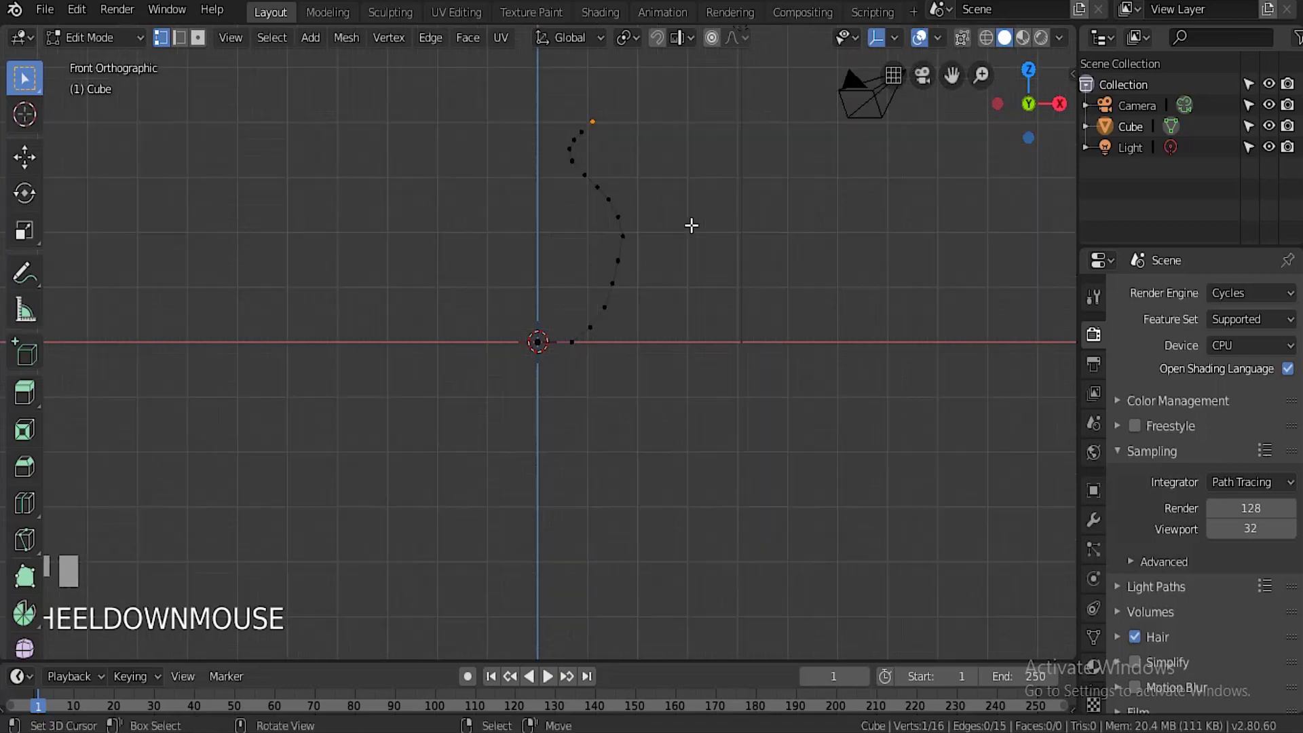
scroll(682, 224, "up", 1)
middle_click_drag(682, 224, 736, 186)
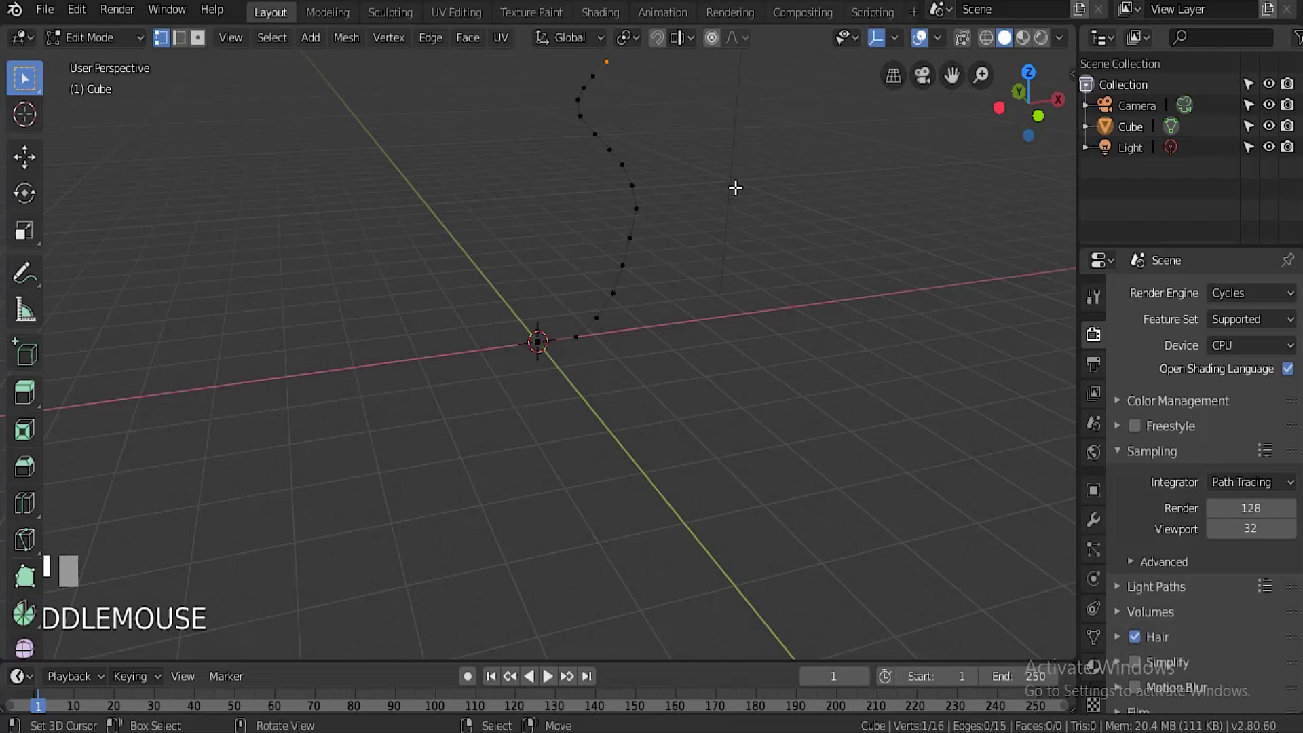
Select the whole profile and sweep it around the center with the Spin tool.
key("a")
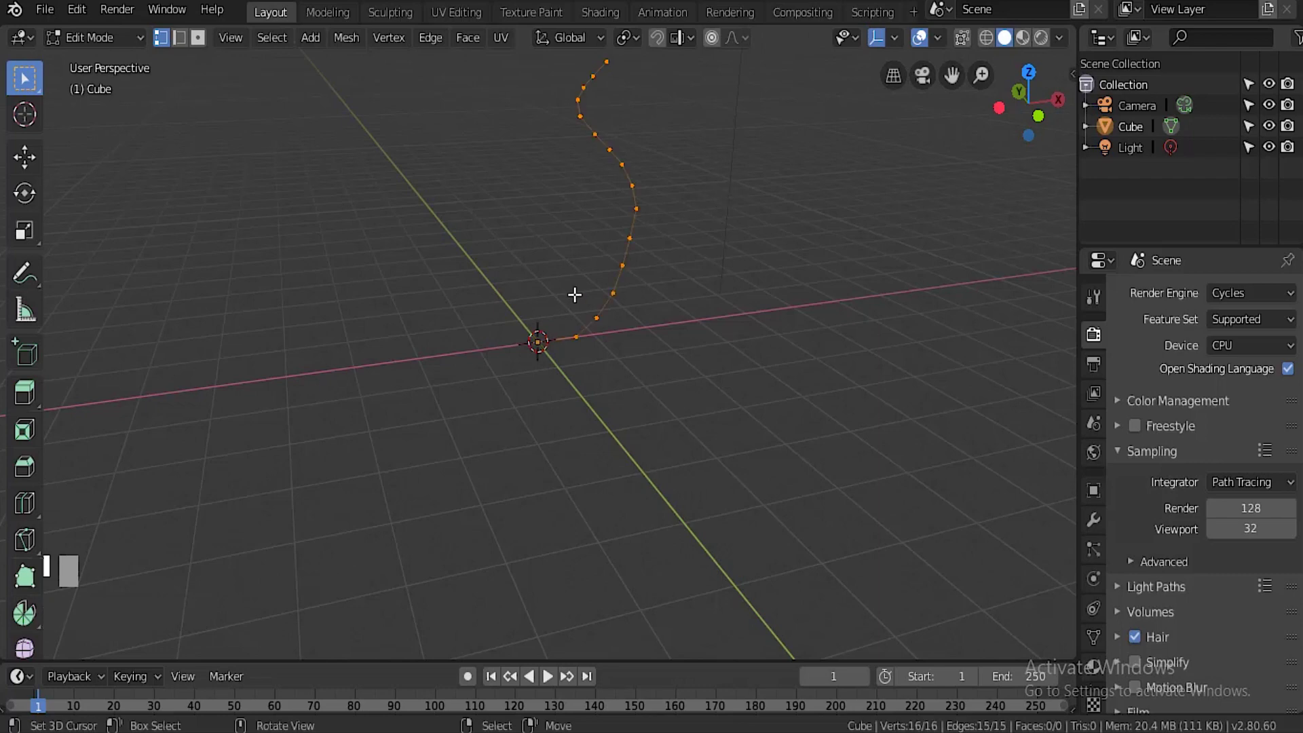
left_click(27, 616)
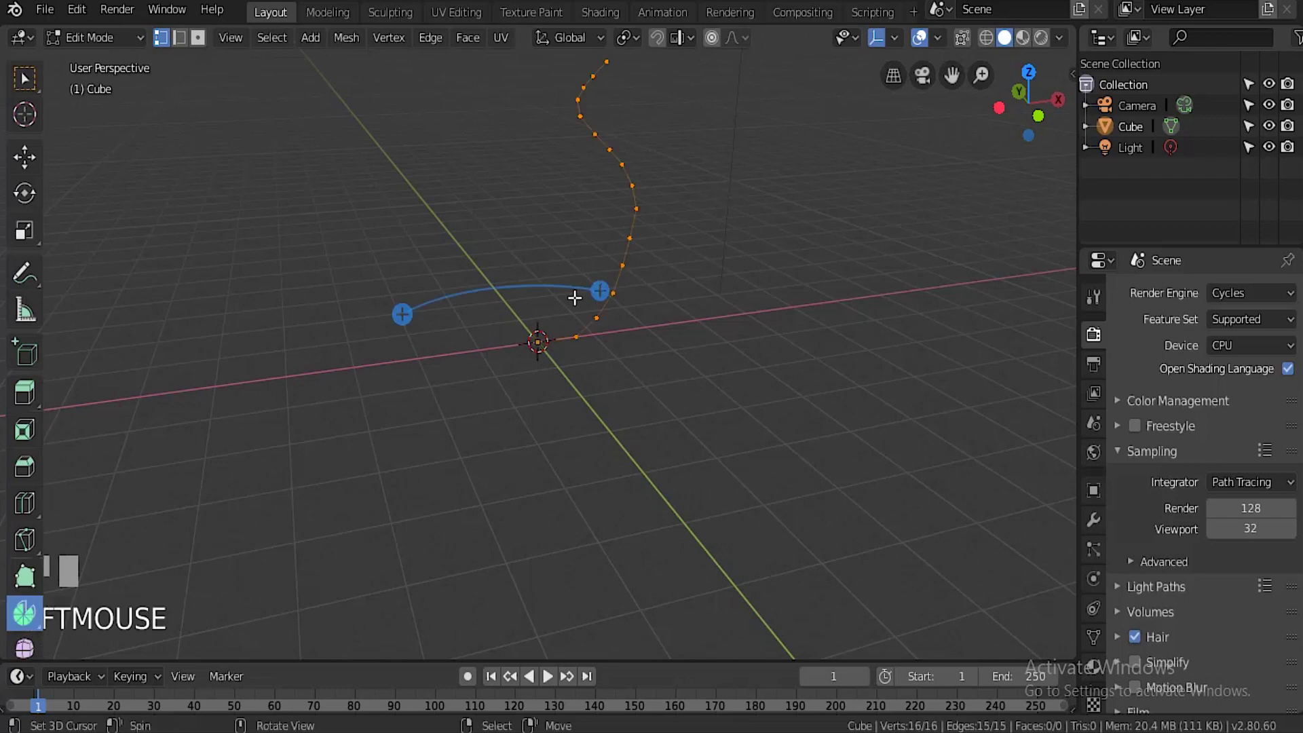
middle_click_drag(718, 143, 619, 276)
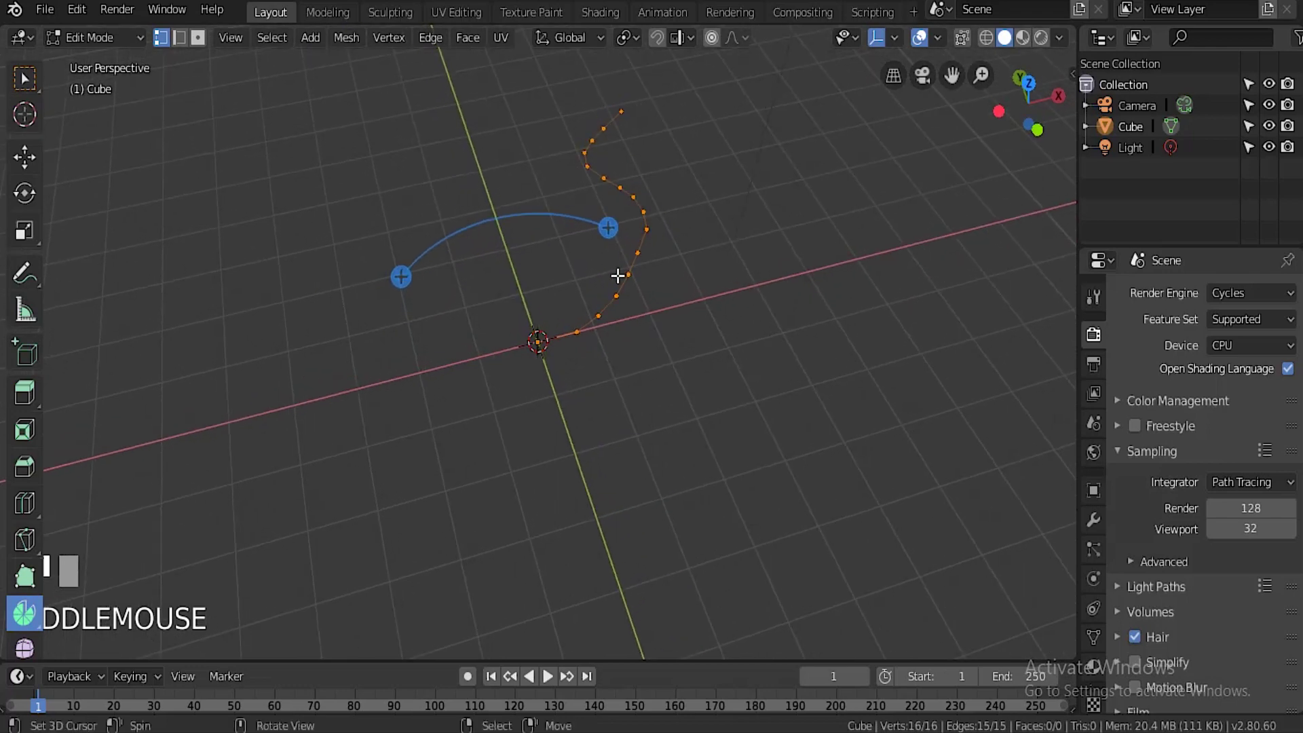
left_click_drag(609, 229, 546, 279)
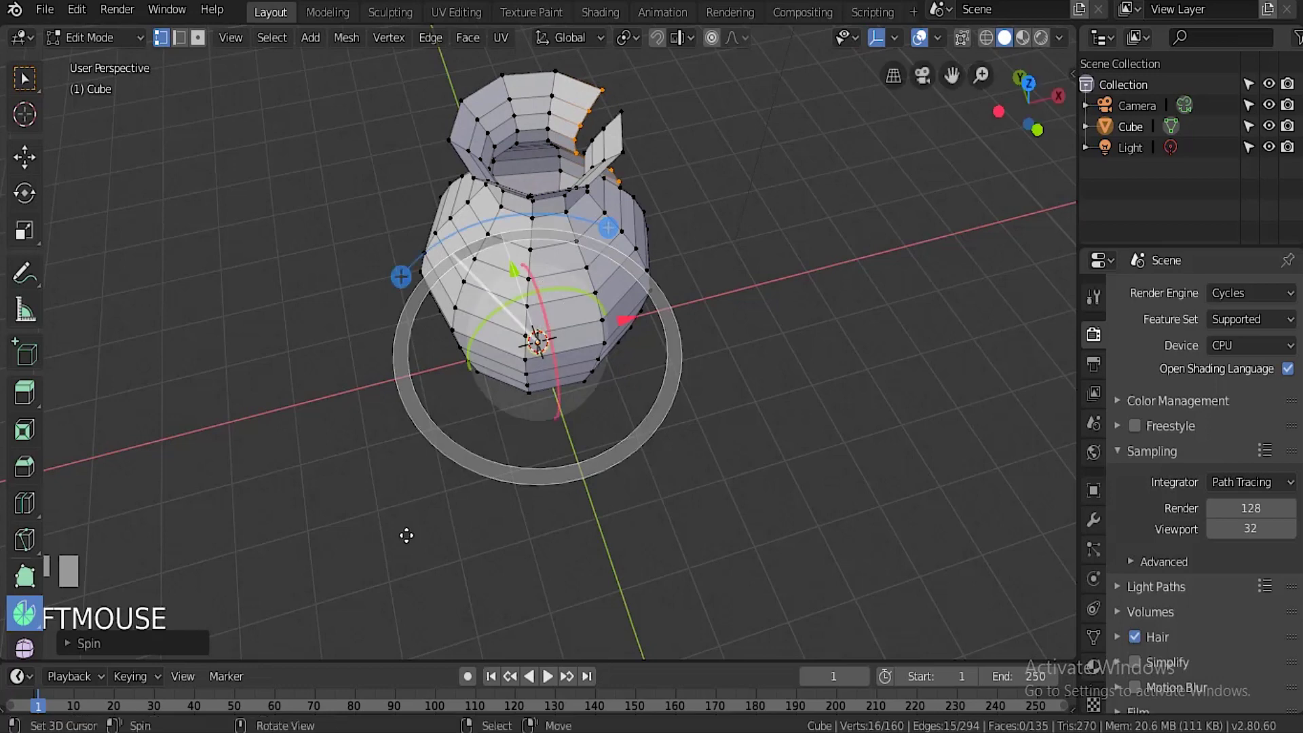
Set the spin to 18 steps and a full 360° angle.
left_click(88, 641)
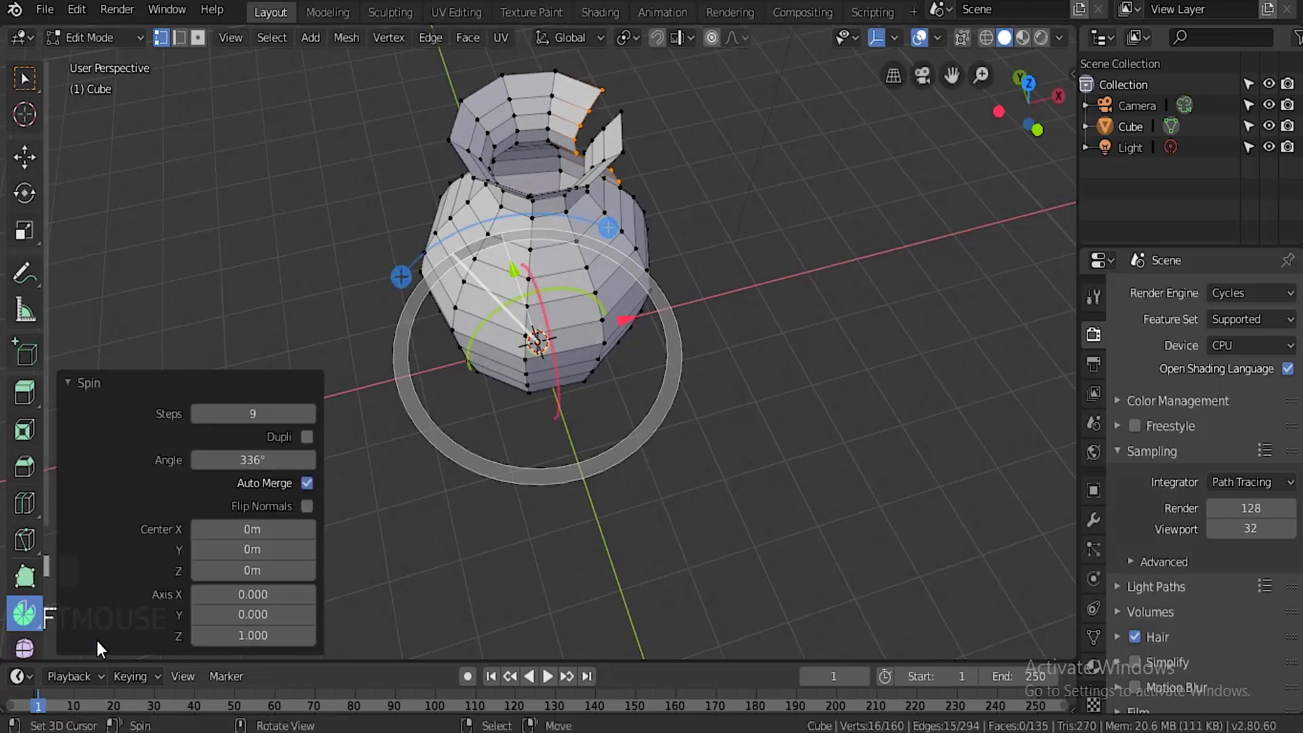
left_click(272, 411)
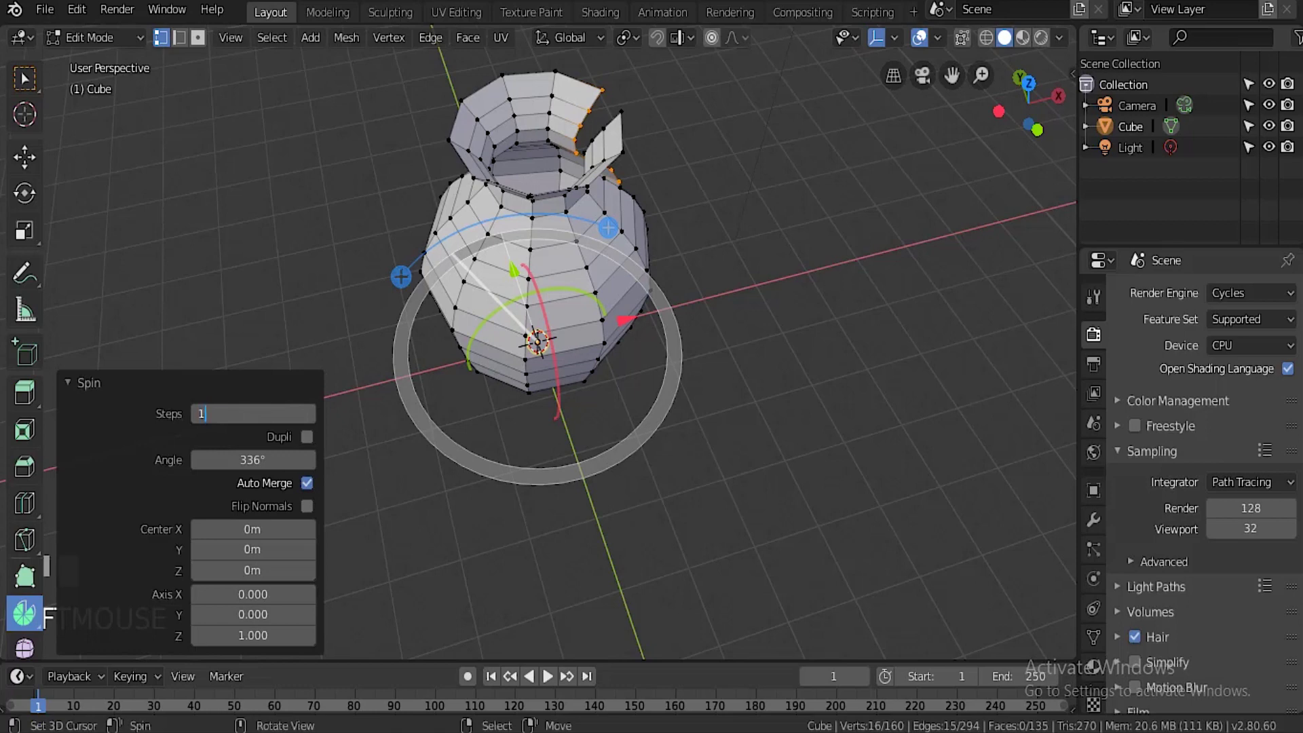
type("18")
key("Return")
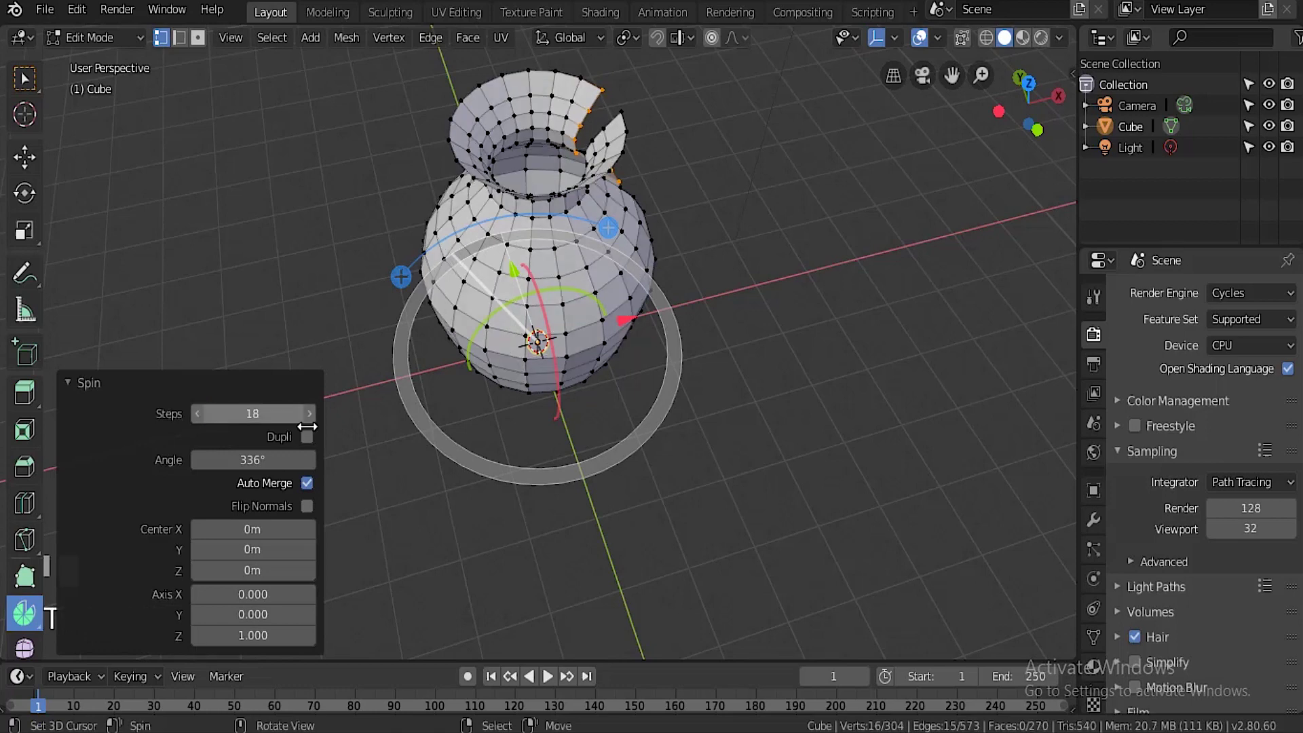
left_click(250, 460)
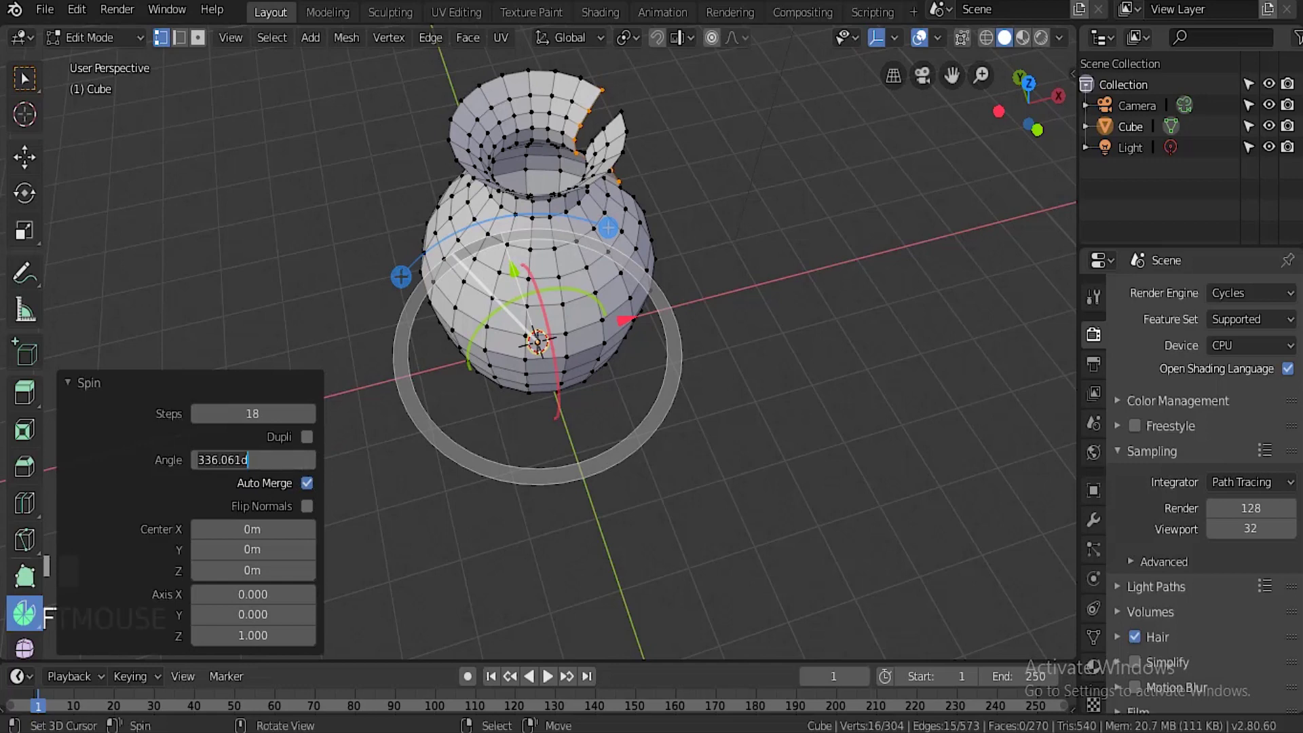
key("BackSpace")
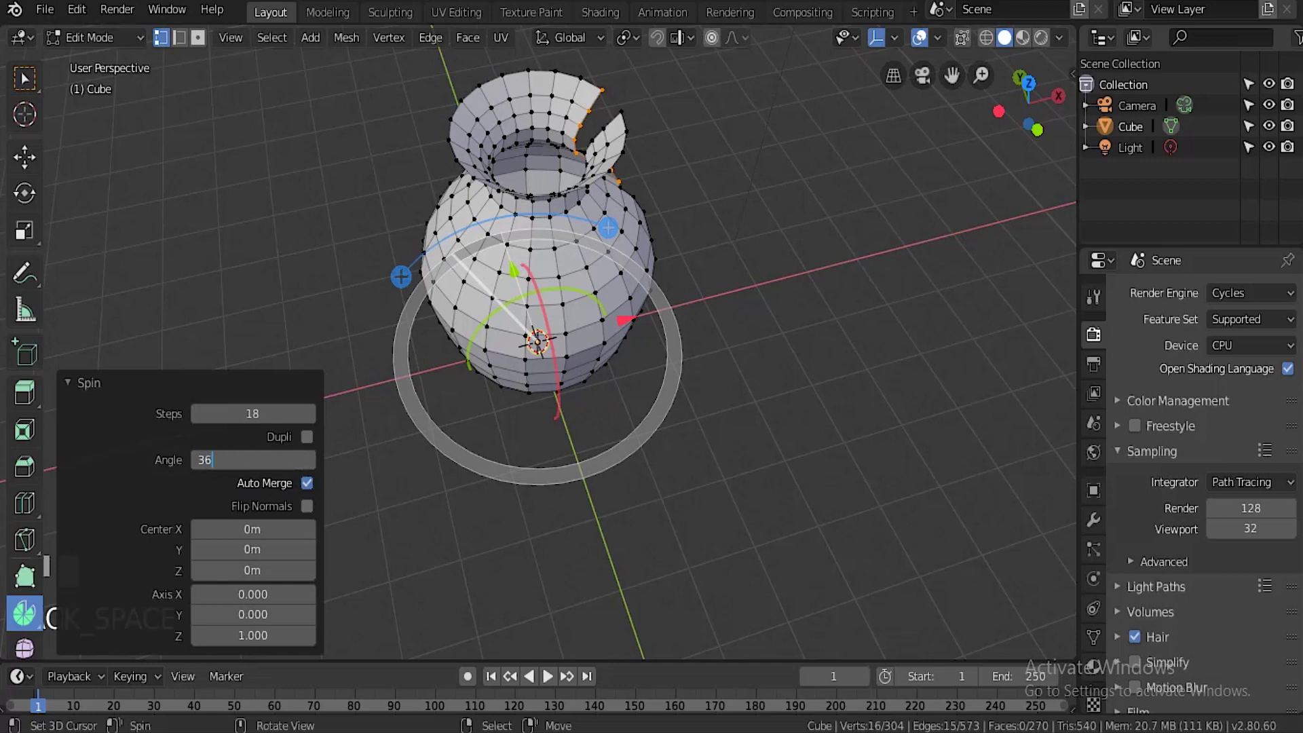
key("Return")
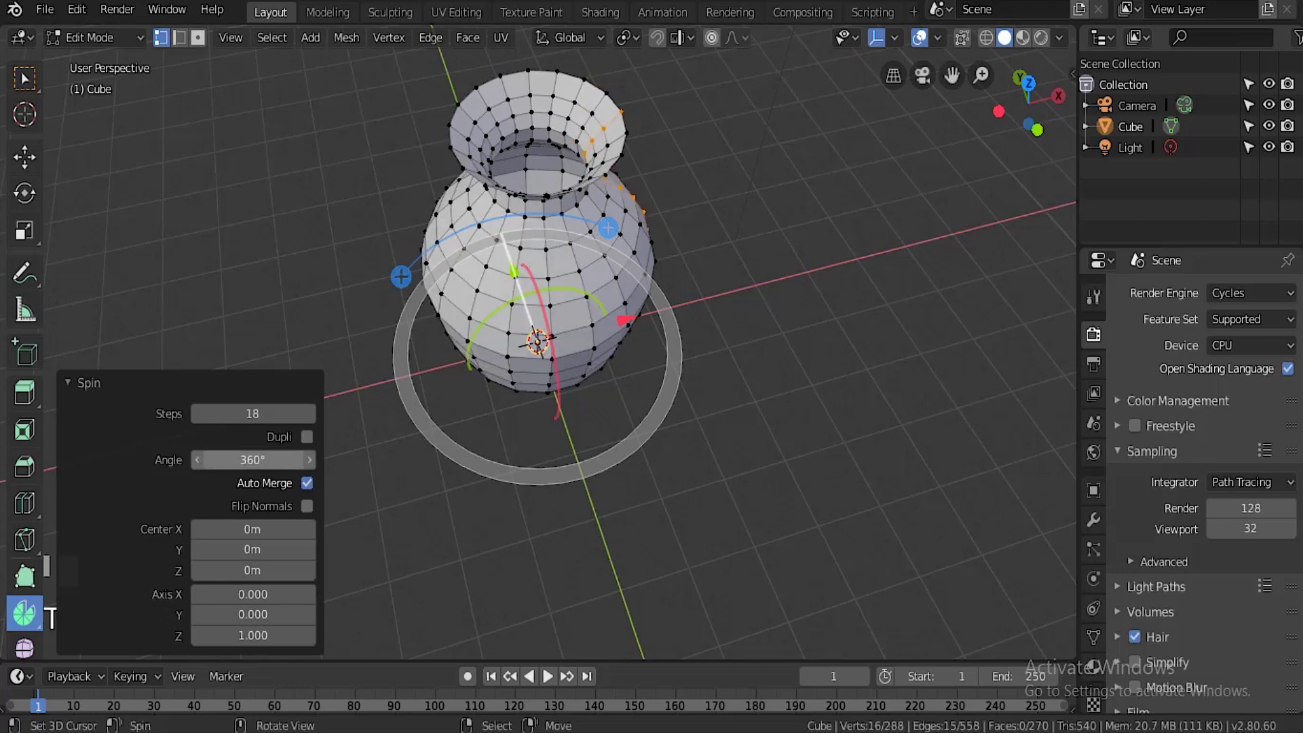
left_click(72, 382)
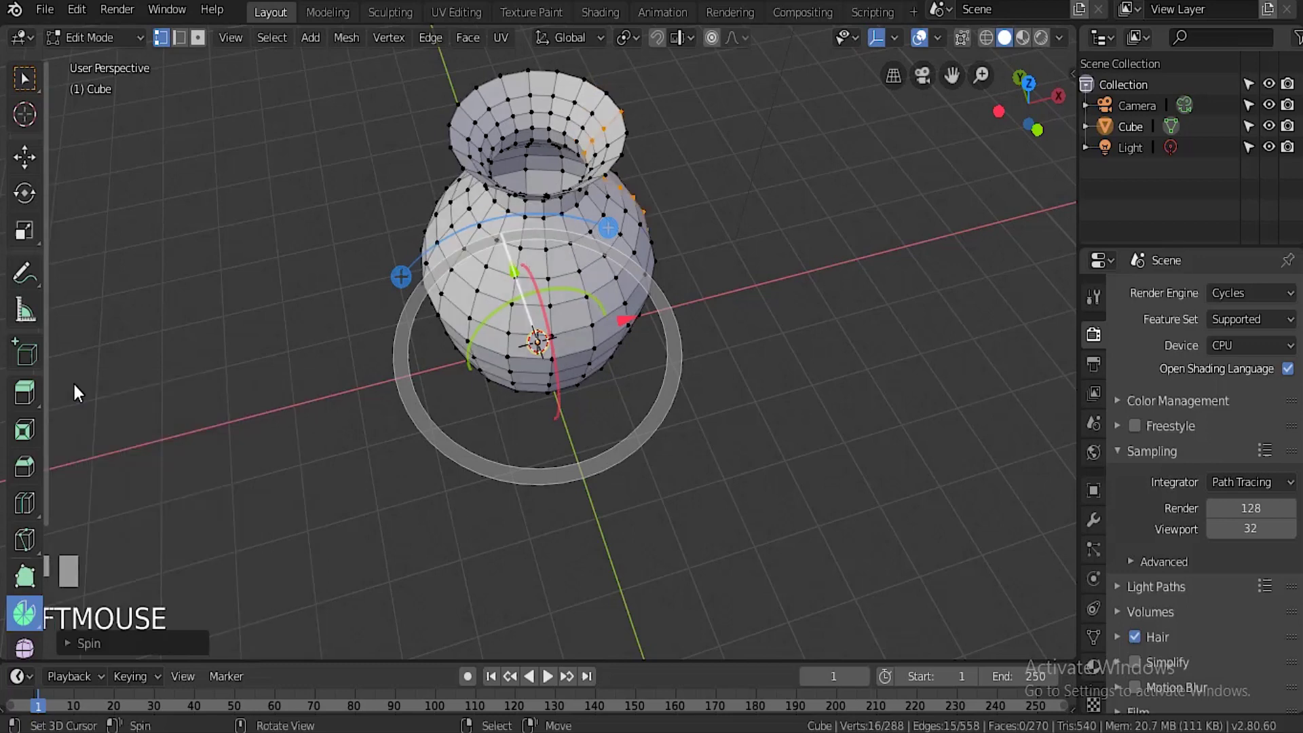
Return to box selection, inspect the spun vase from side and below, and exit to Object Mode.
left_click(20, 82)
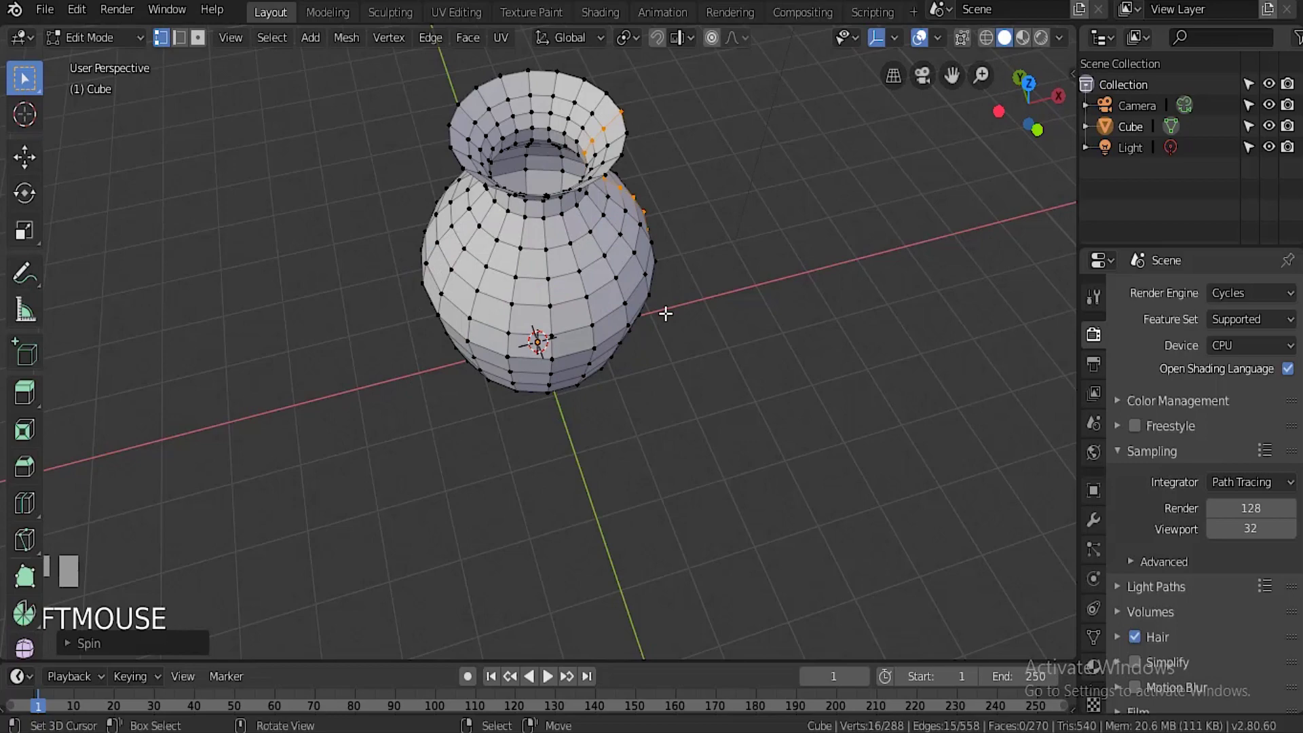
scroll(672, 287, "up", 1)
middle_click_drag(713, 215, 715, 320)
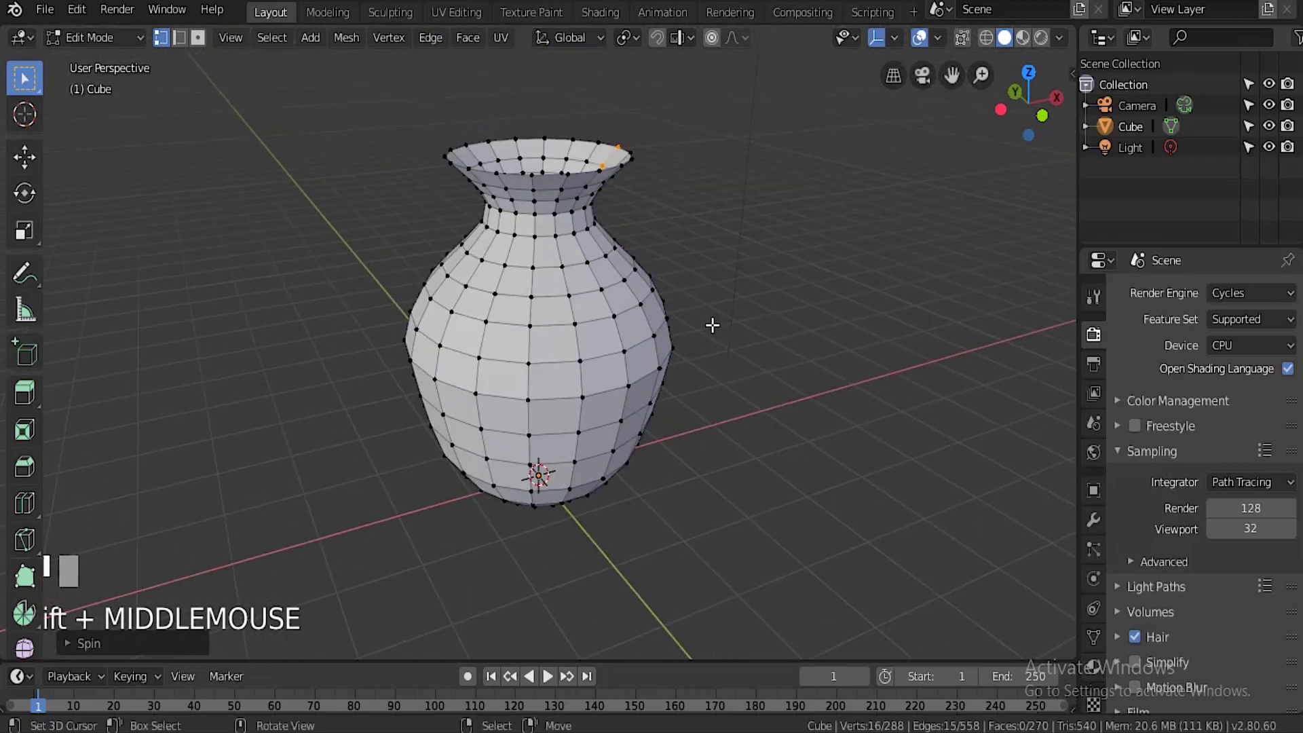
scroll(714, 320, "up", 1)
middle_click_drag(747, 453, 787, 475)
scroll(788, 475, "up", 1)
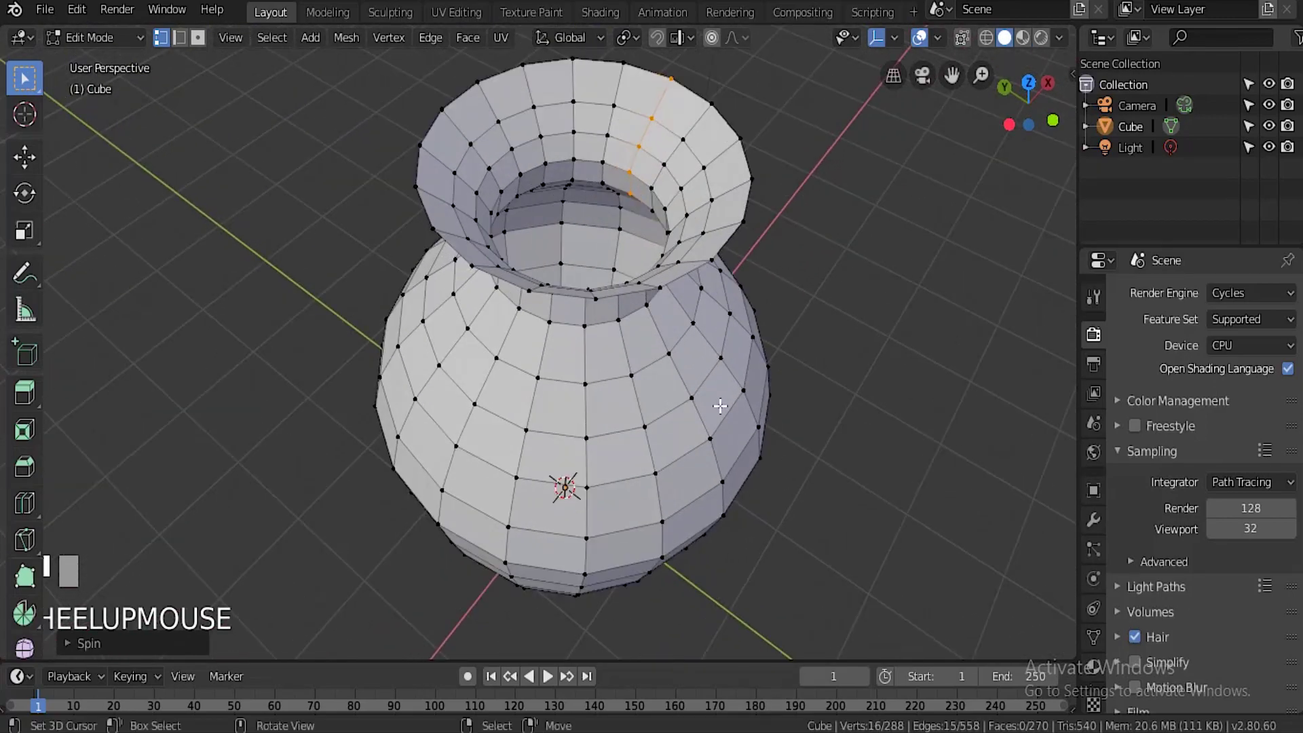
key("Tab")
scroll(723, 288, "down", 3)
scroll(723, 288, "up", 2)
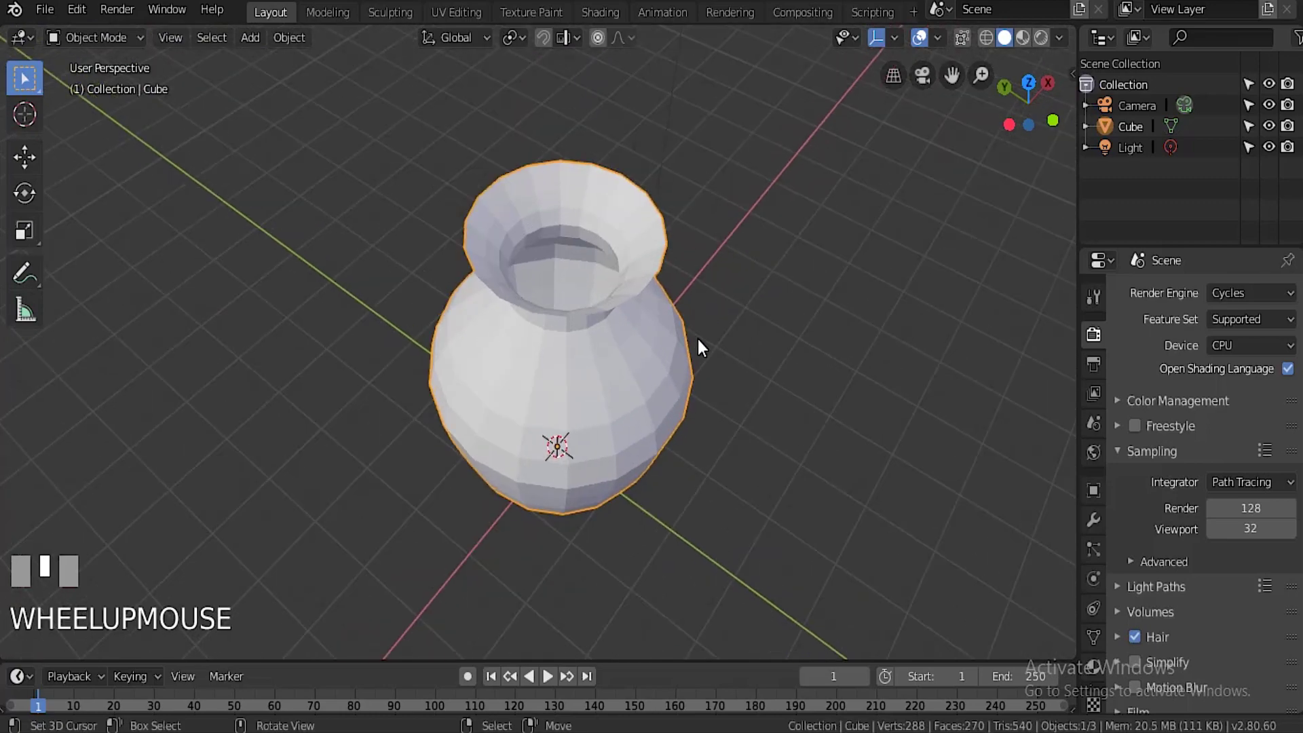
middle_click_drag(698, 339, 796, 278)
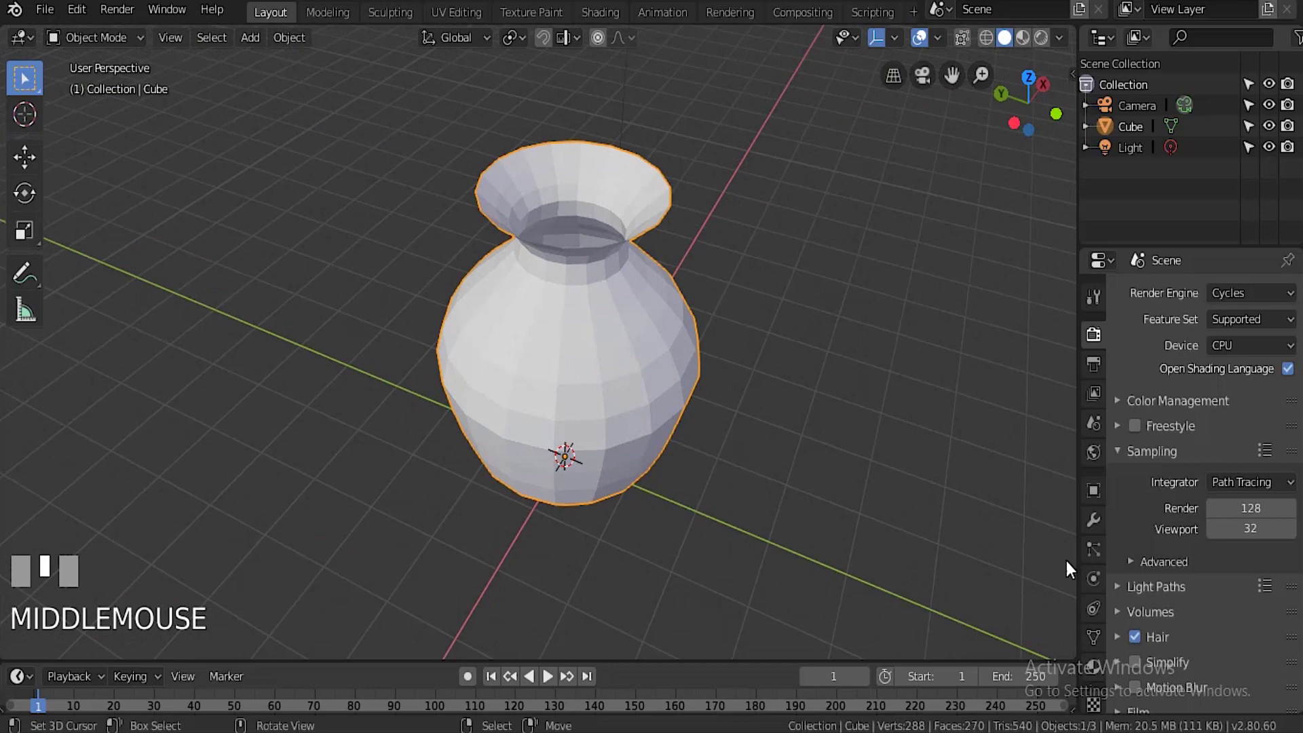
Add a Solidify modifier to the vase with 0.15 m thickness.
left_click(1093, 522)
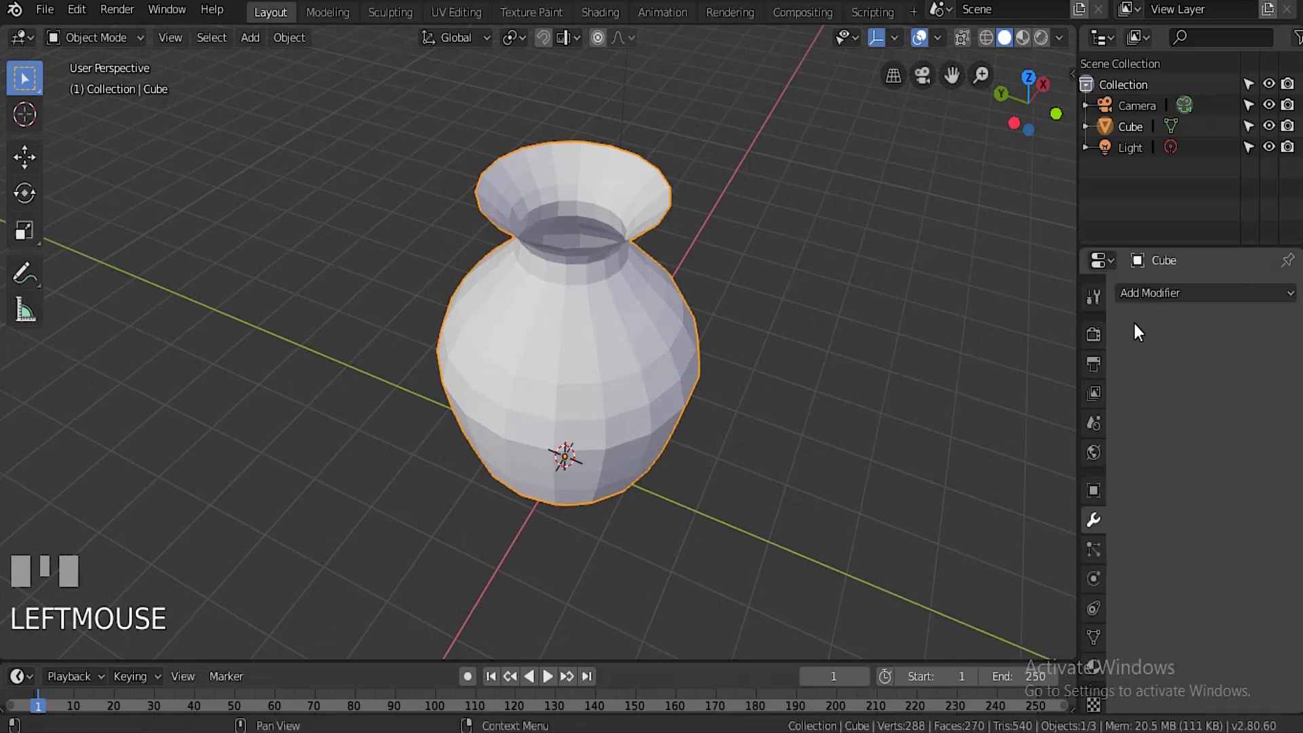
left_click(1143, 293)
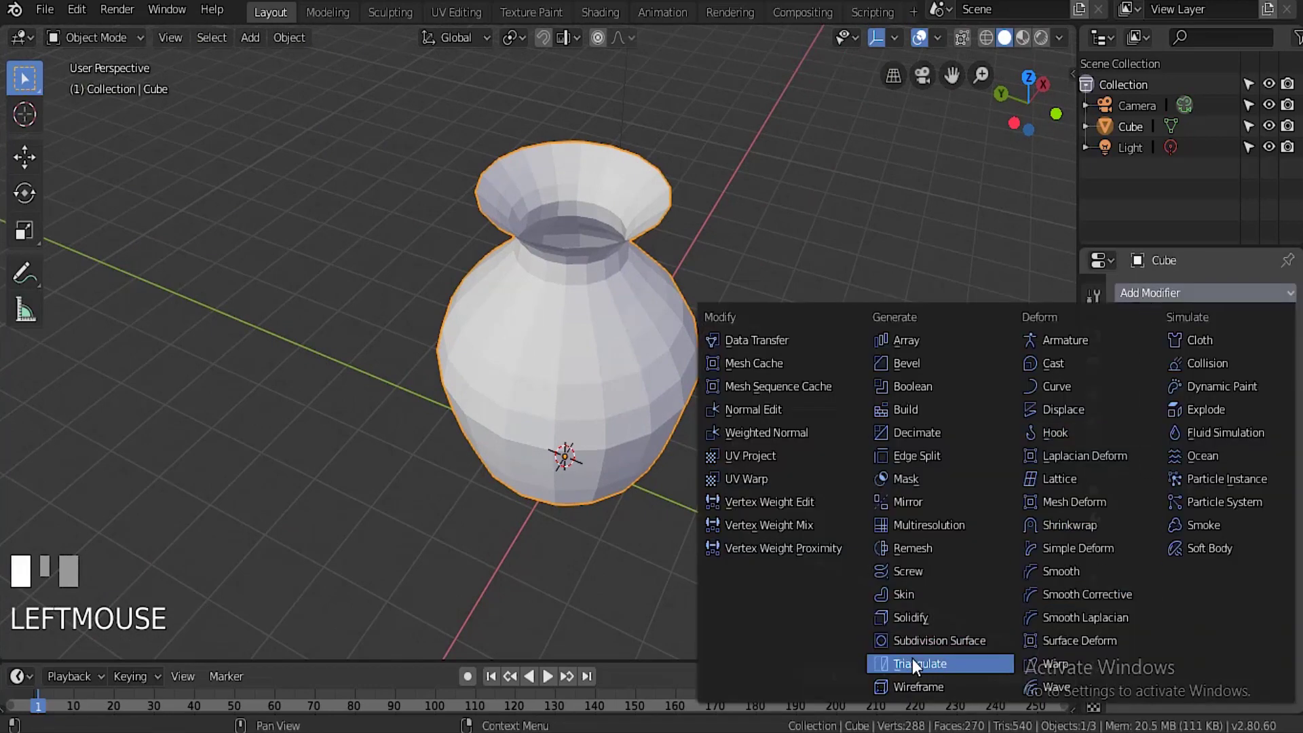
left_click(901, 614)
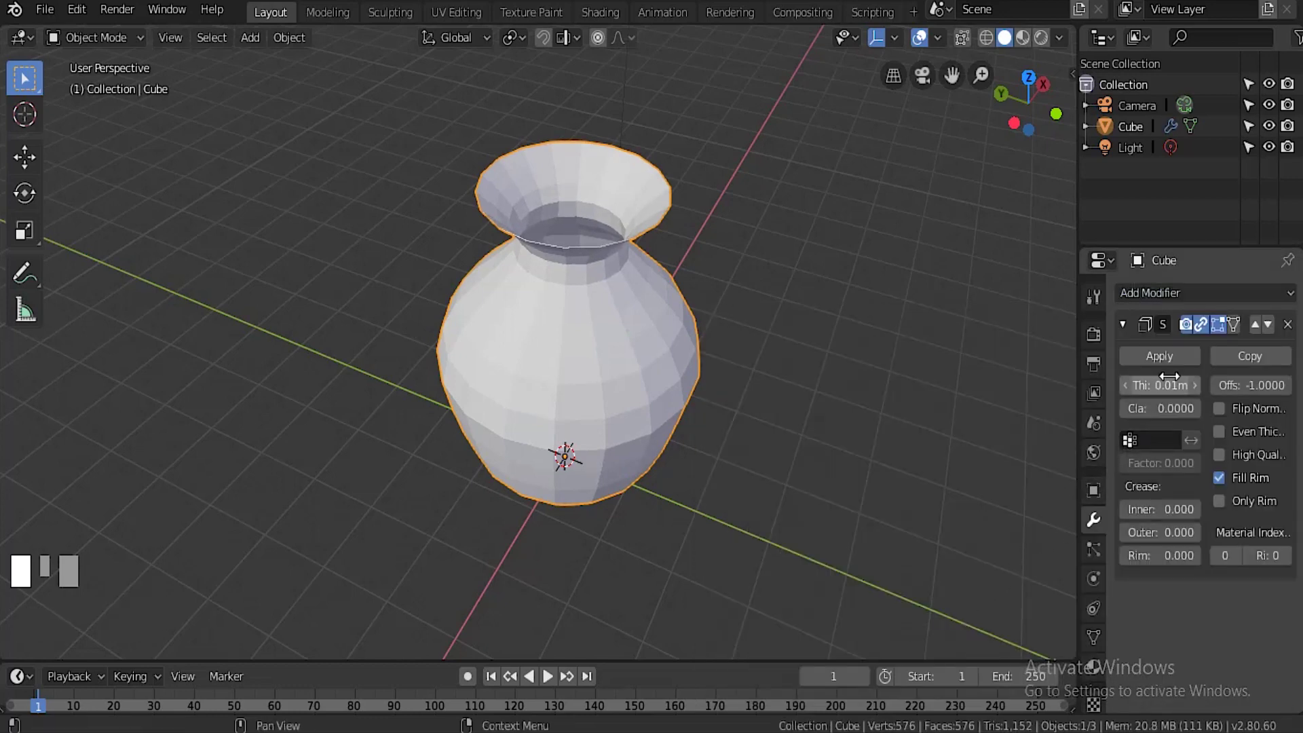
left_click_drag(1160, 385, 1190, 386)
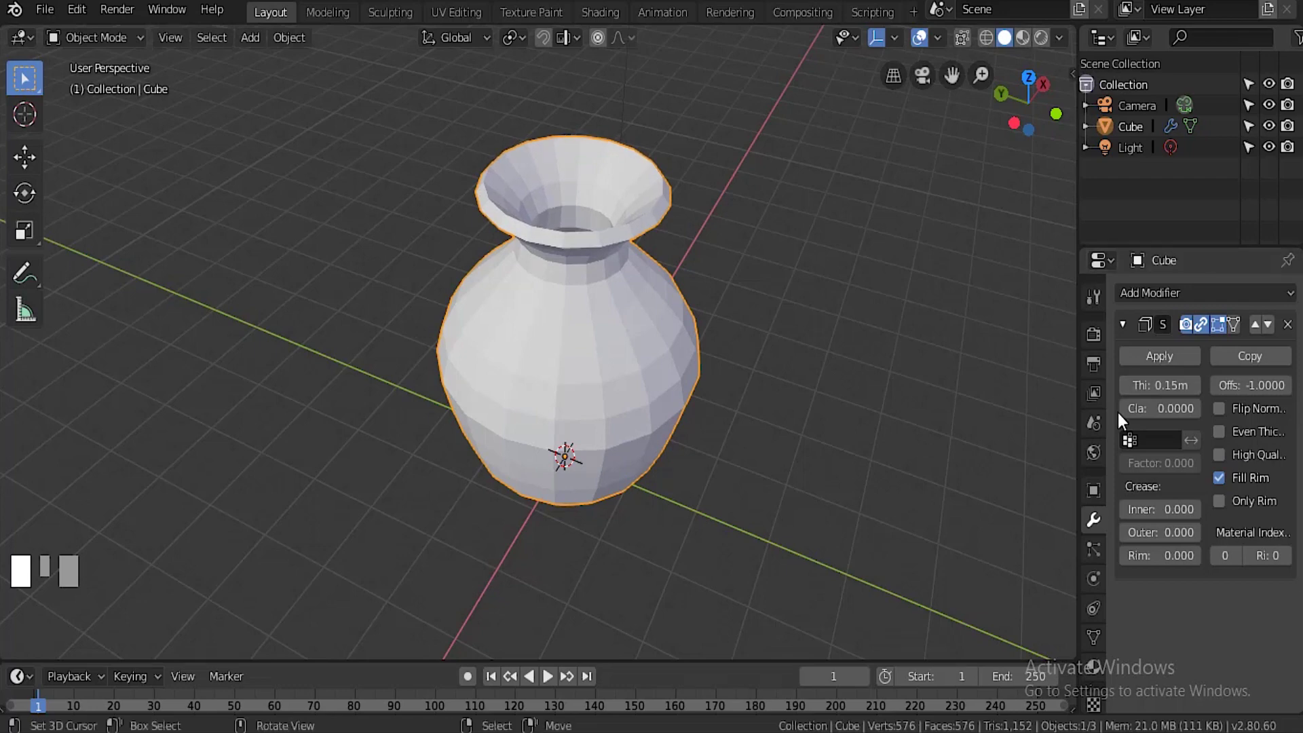
Check the thickened walls in wireframe, then apply the Solidify modifier.
middle_click_drag(758, 162, 759, 220)
scroll(760, 246, "up", 3)
scroll(771, 250, "down", 4)
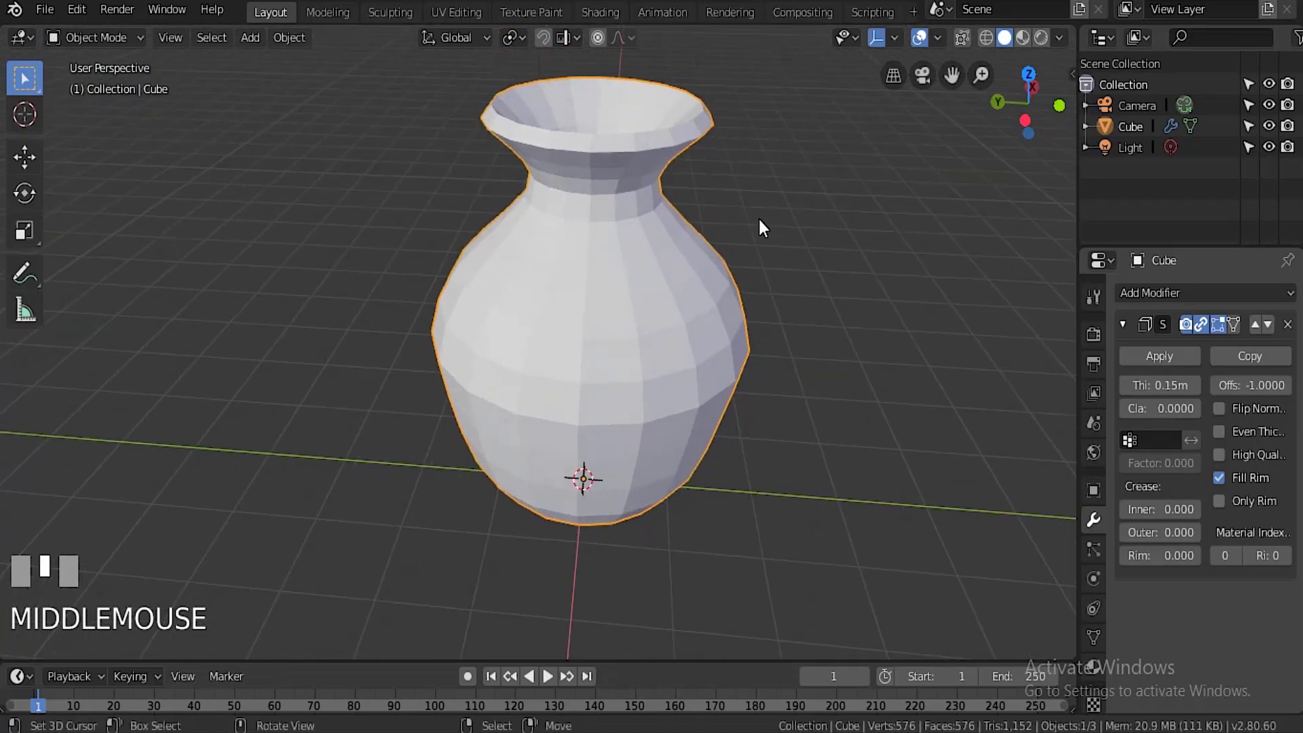
key("shift+z")
mouse_move(758, 163)
middle_mouse_down()
mouse_move(676, 156)
mouse_move(776, 135)
mouse_move(780, 188)
mouse_move(765, 180)
middle_mouse_up()
key("shift+z")
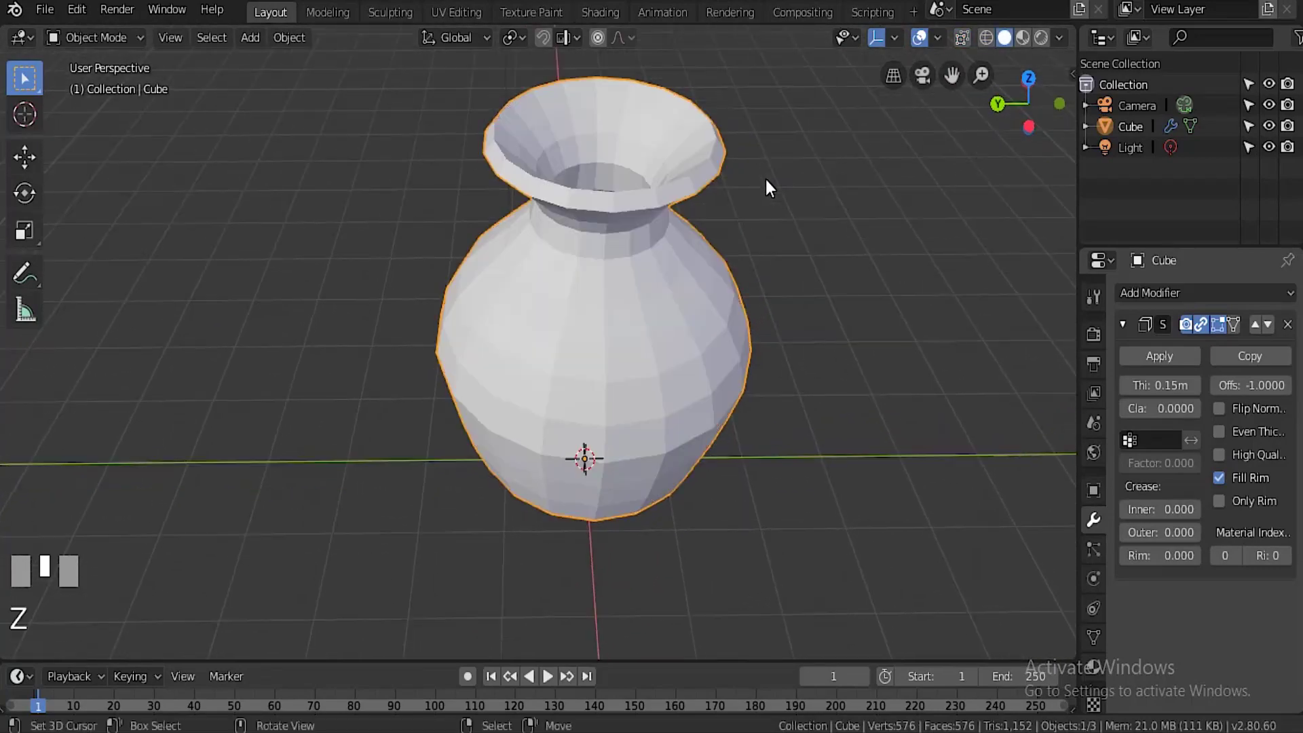
left_click(1150, 355)
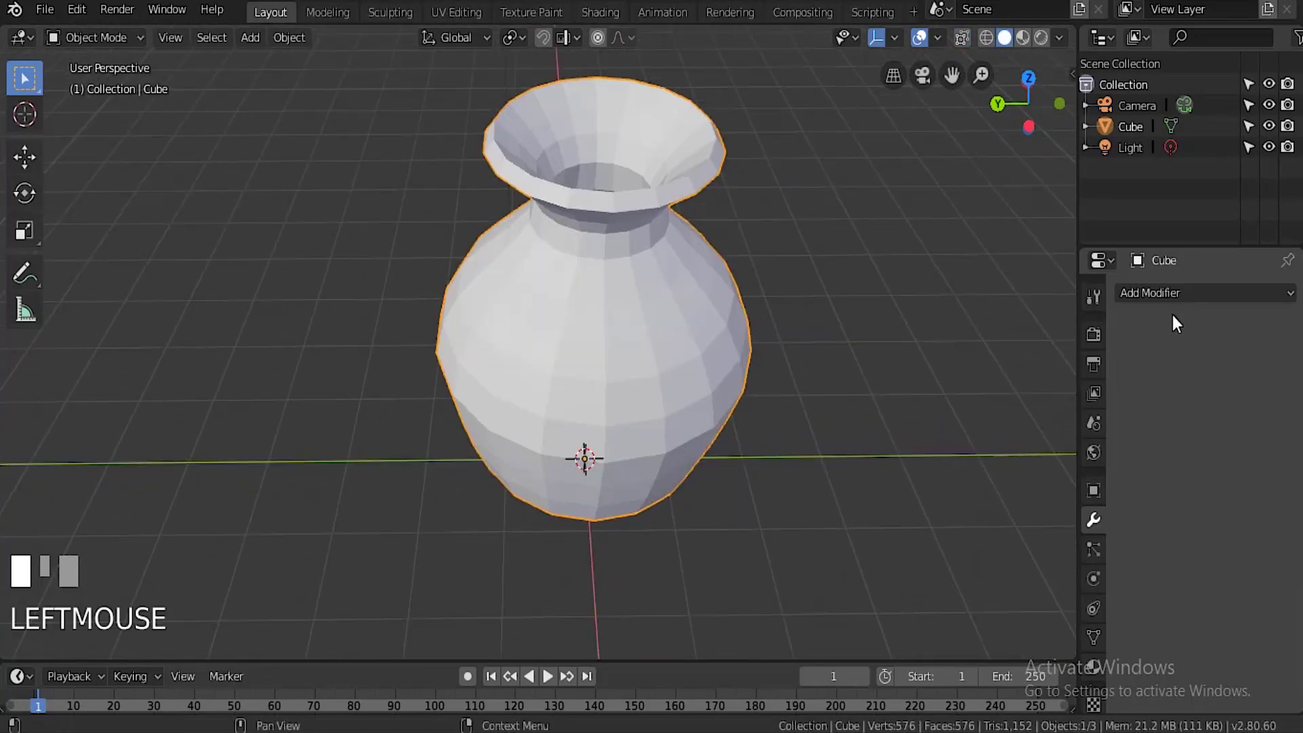
Add a Subdivision Surface modifier at viewport level 2 and apply it to the vase.
left_click(1144, 296)
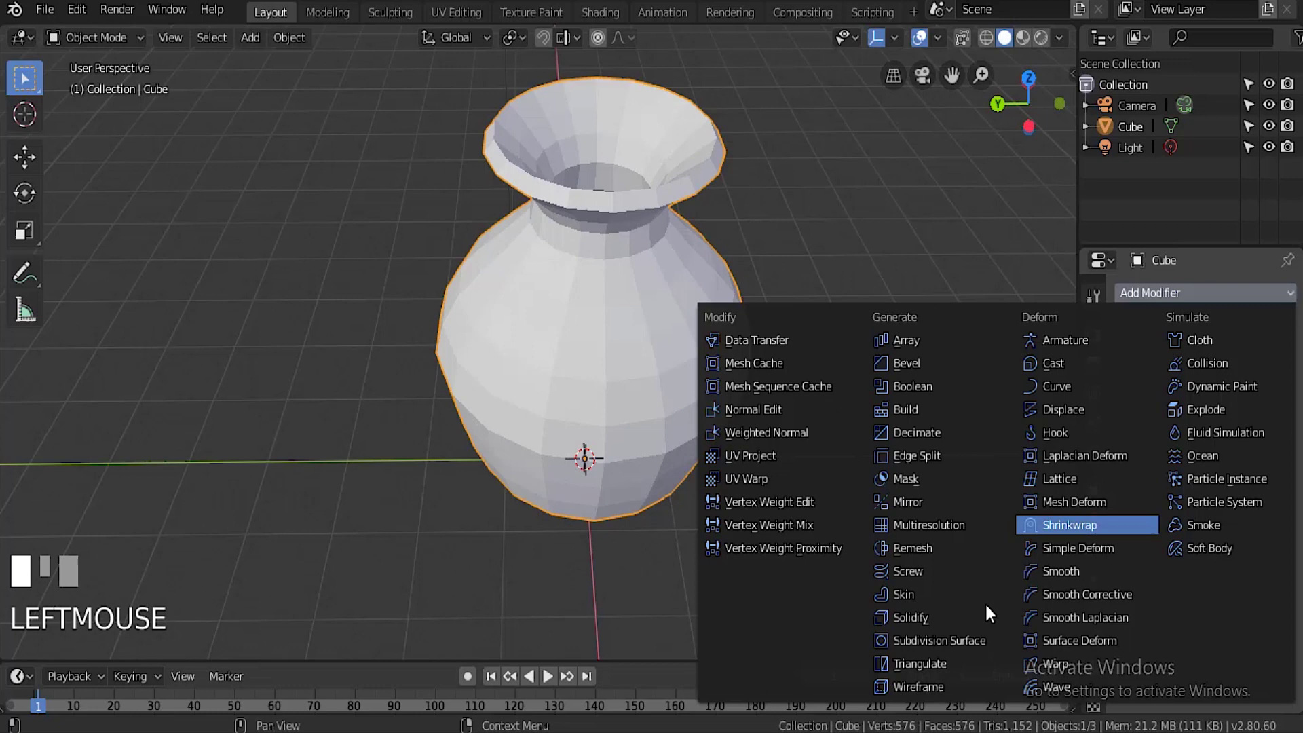
left_click(952, 640)
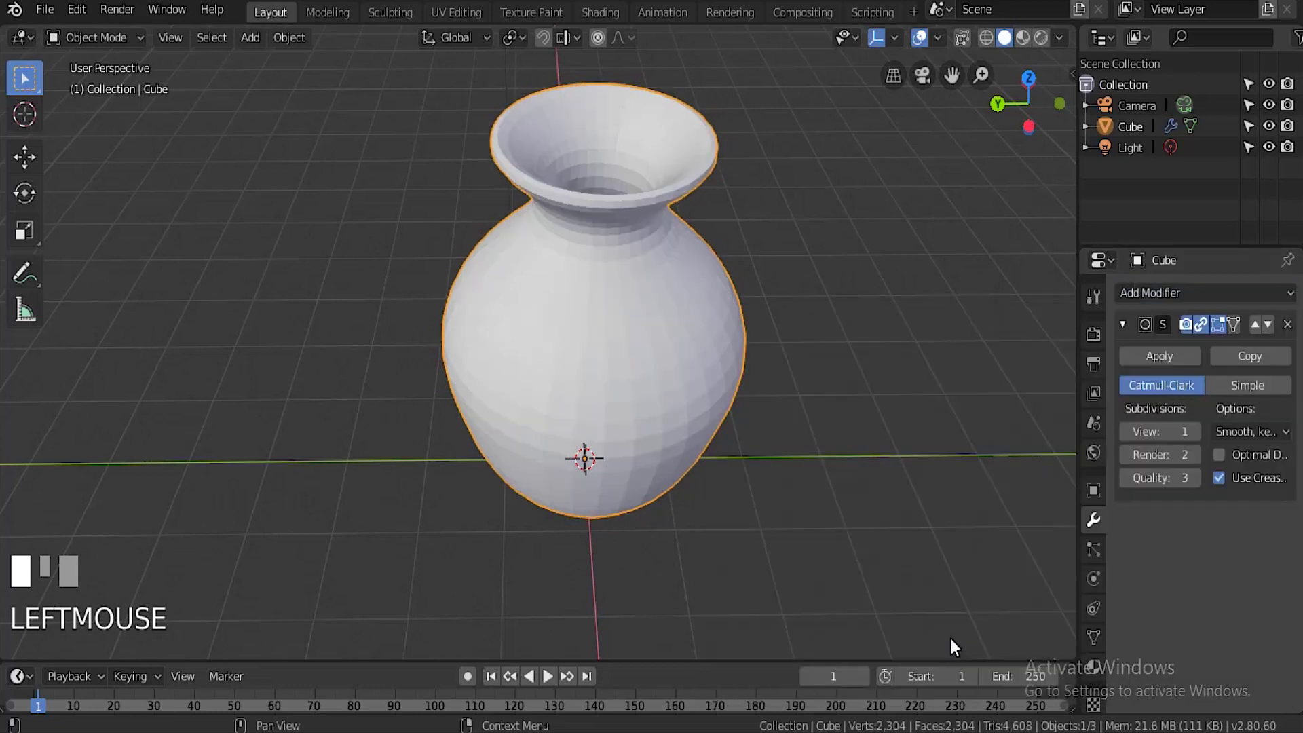
middle_click_drag(779, 275, 646, 244)
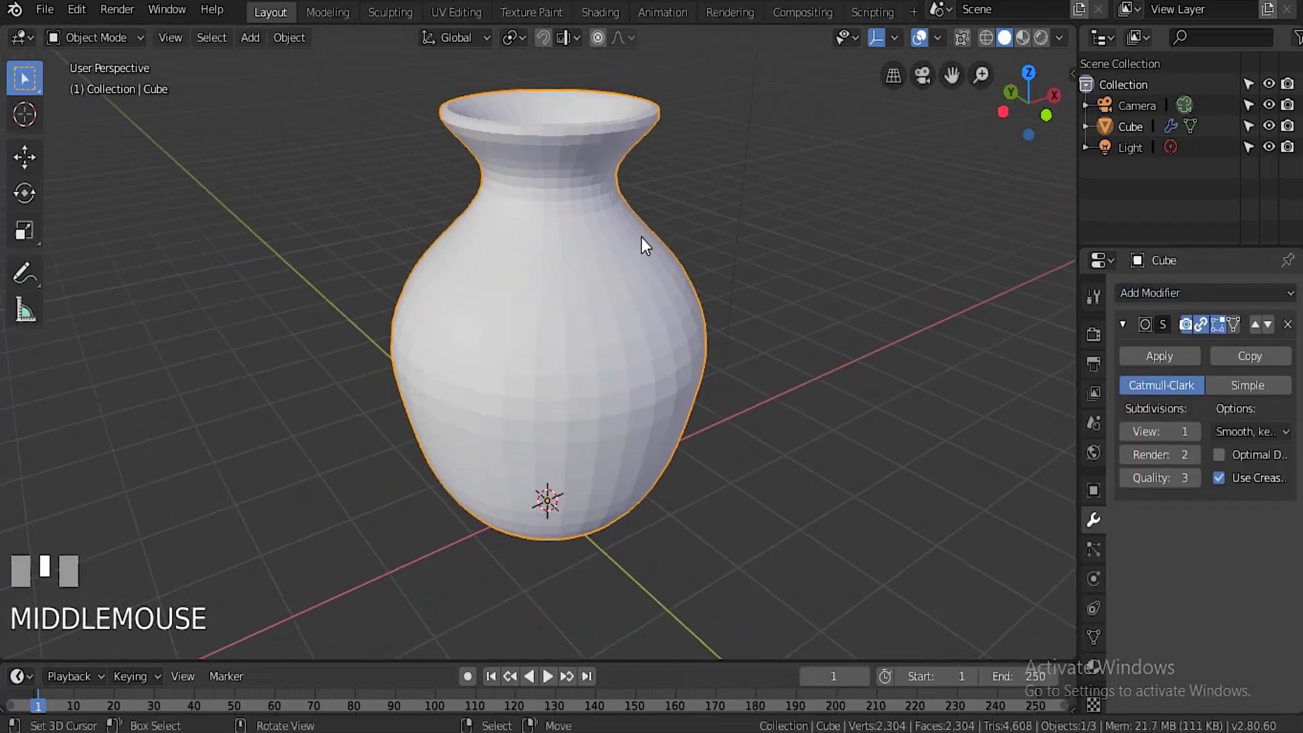
left_click(1192, 435)
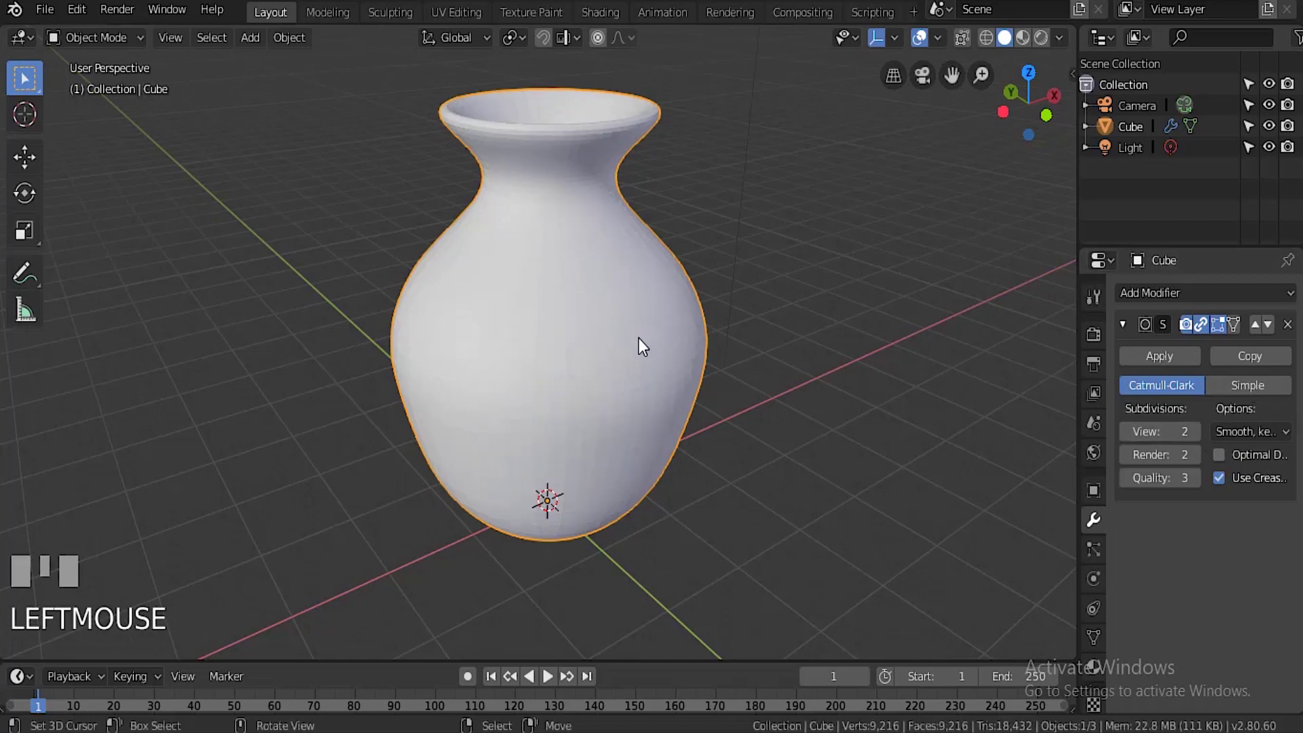
middle_click_drag(553, 367, 716, 273)
scroll(713, 276, "up", 2)
left_click(1153, 354)
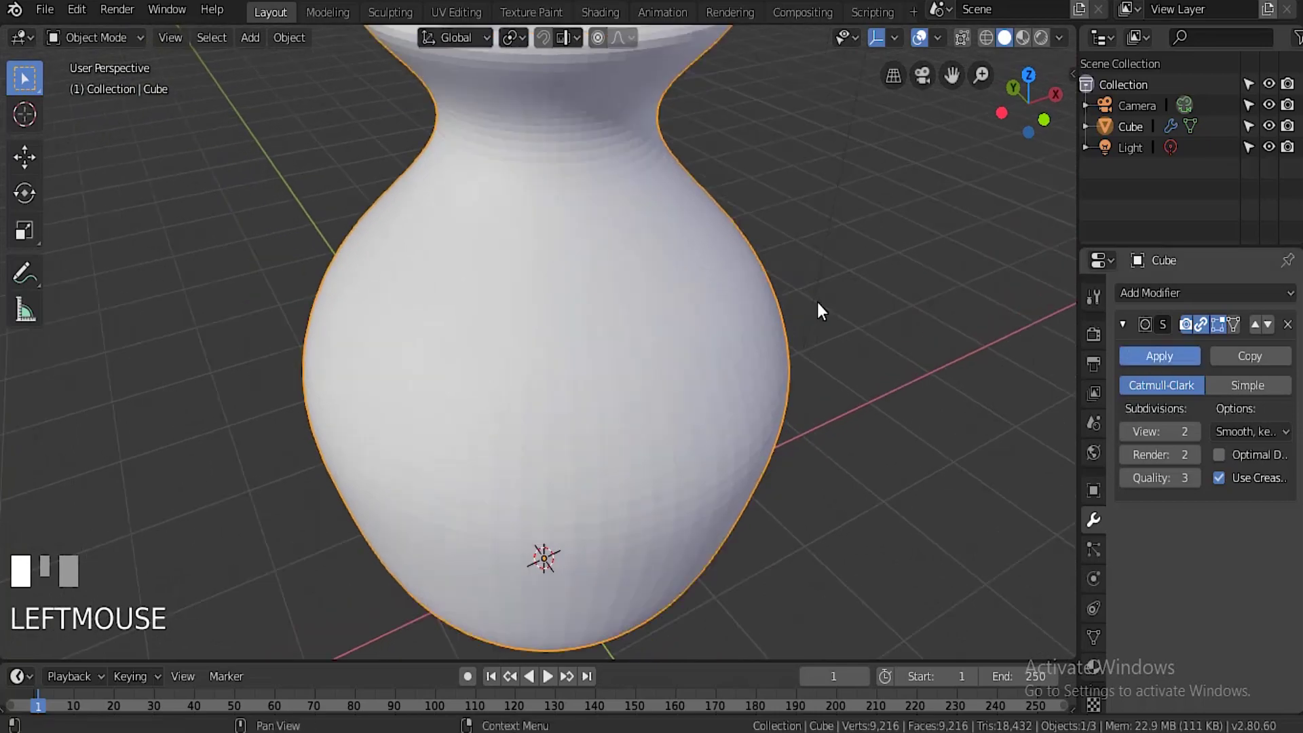
scroll(672, 197, "down", 4)
scroll(671, 197, "up", 1)
mouse_move(681, 197)
middle_mouse_down()
mouse_move(788, 172)
mouse_move(641, 190)
mouse_move(550, 184)
mouse_move(577, 102)
mouse_move(672, 39)
mouse_move(753, 108)
mouse_move(670, 205)
middle_mouse_up()
Run Shade Smooth on the vase through the command search ('sm').
scroll(663, 205, "up", 2)
key("space")
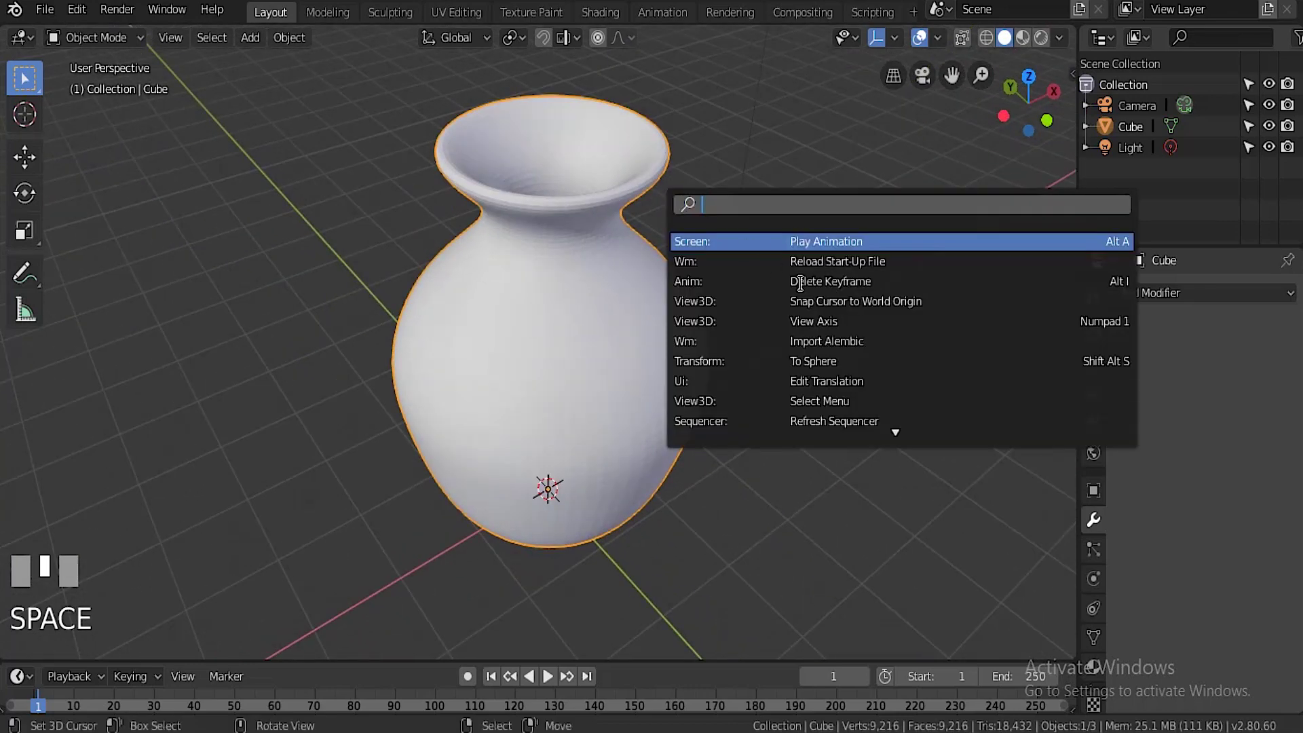
type("sm")
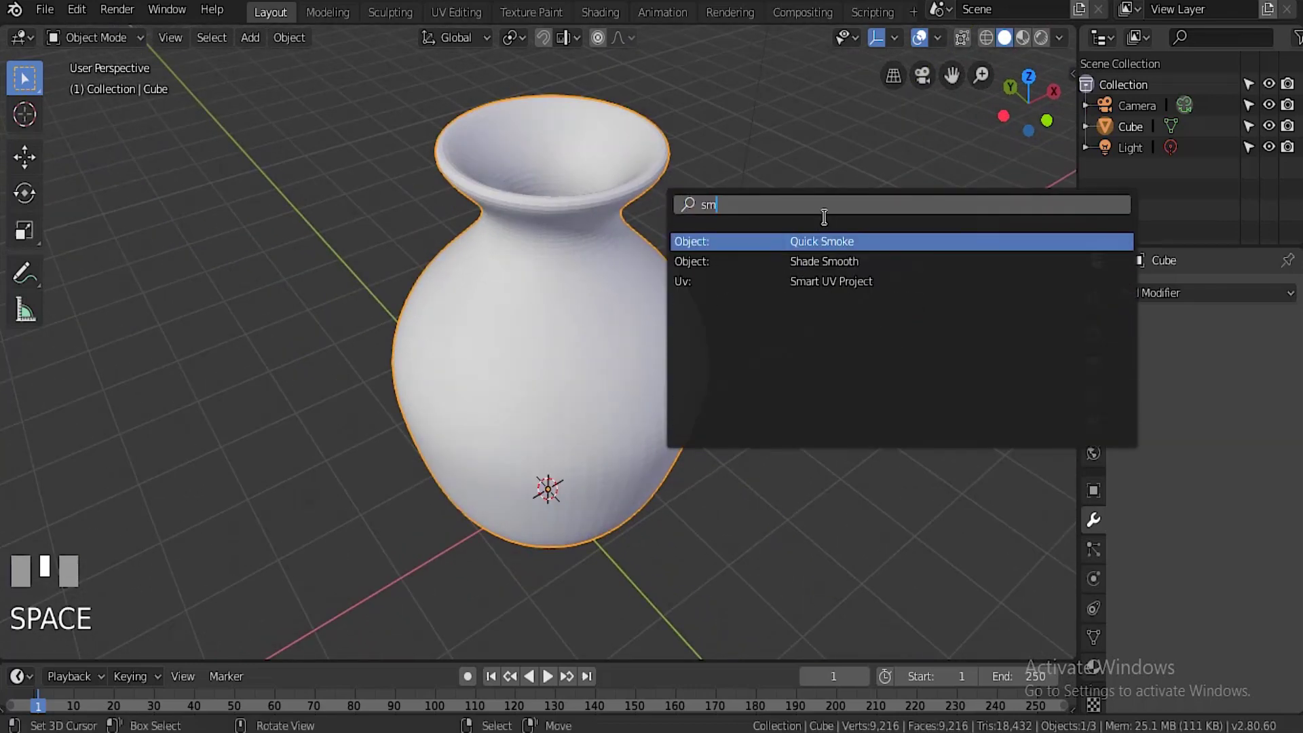
left_click(777, 263)
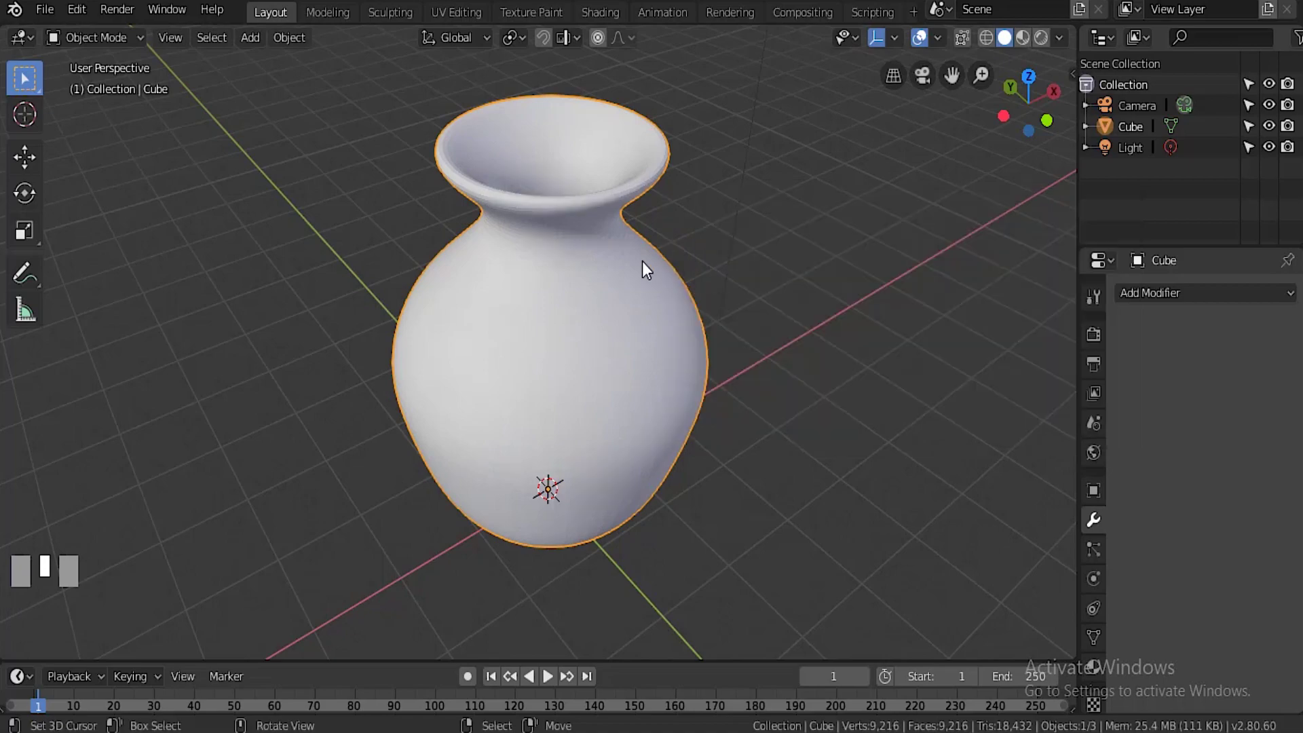
scroll(645, 248, "down", 4)
scroll(679, 249, "up", 4)
mouse_move(683, 251)
middle_mouse_down()
mouse_move(771, 202)
mouse_move(670, 195)
mouse_move(679, 245)
mouse_move(662, 258)
middle_mouse_up()
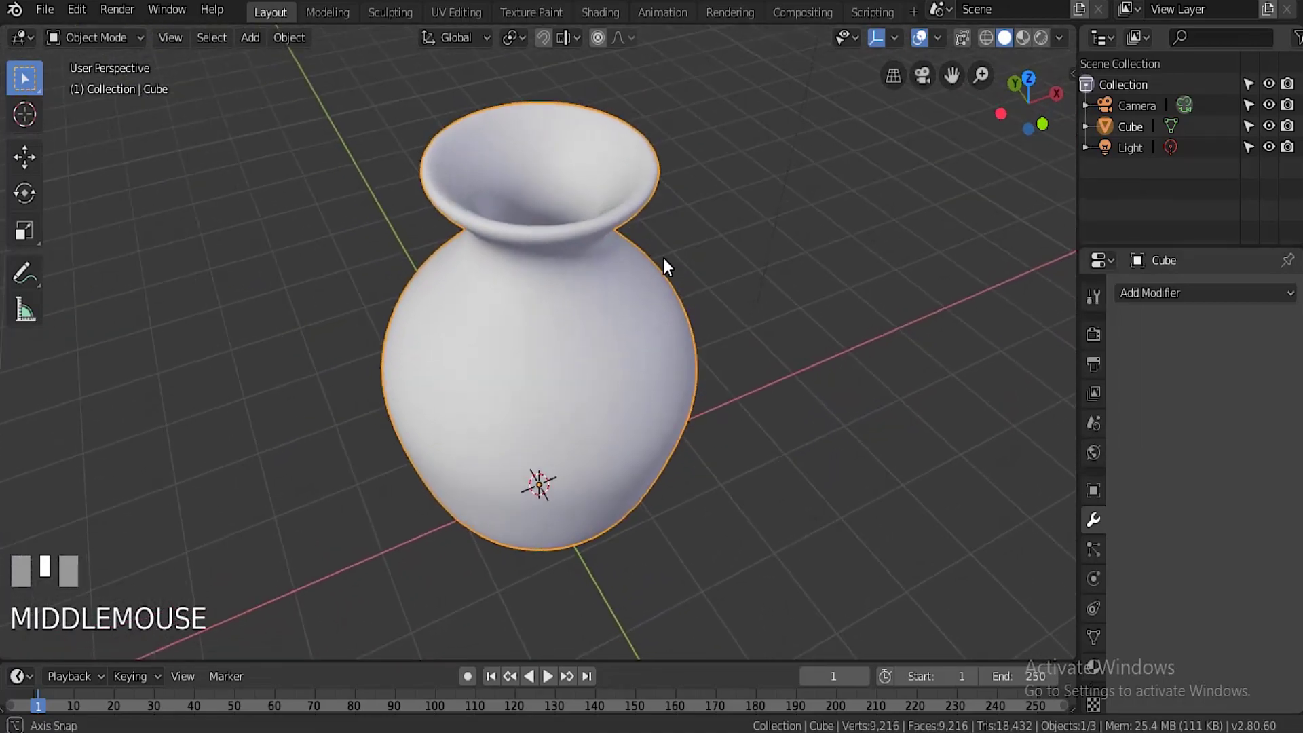
scroll(652, 259, "up", 2)
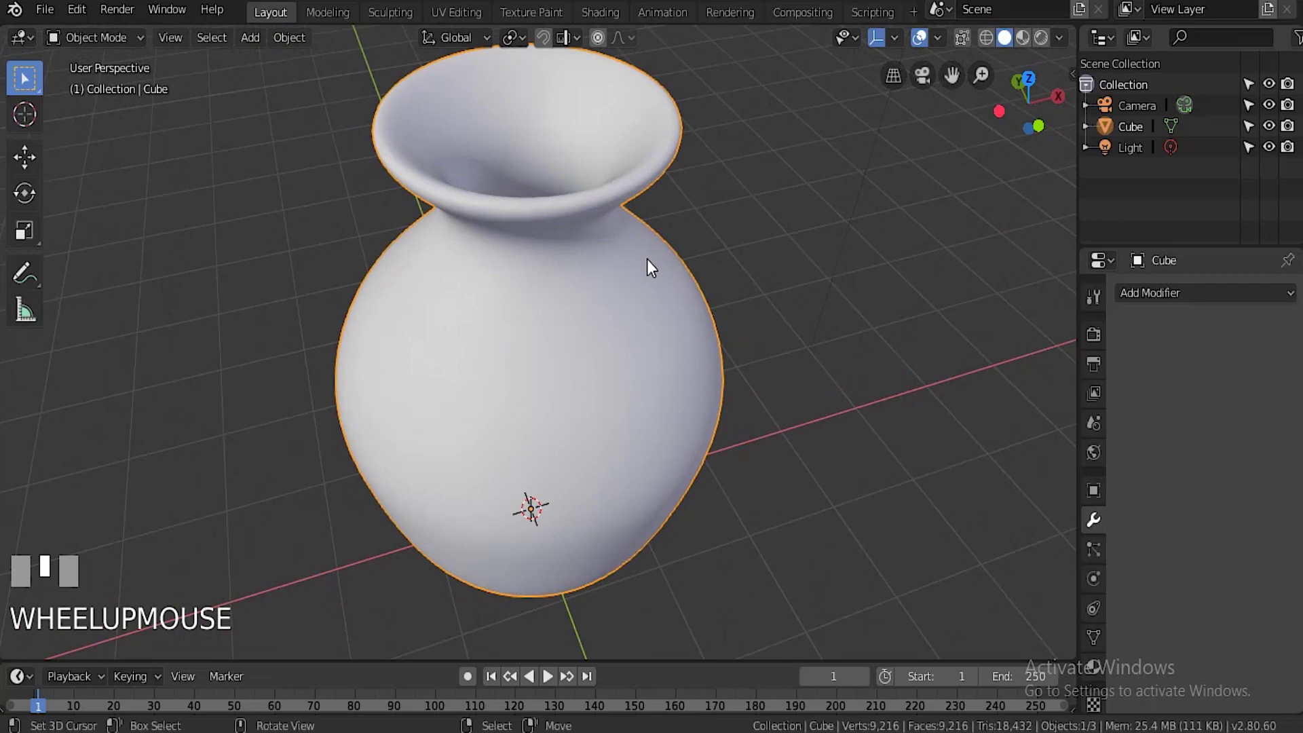
In Edit Mode, try moving the whole mesh and then a single vertex, cancelling both moves.
key("Tab")
key("b")
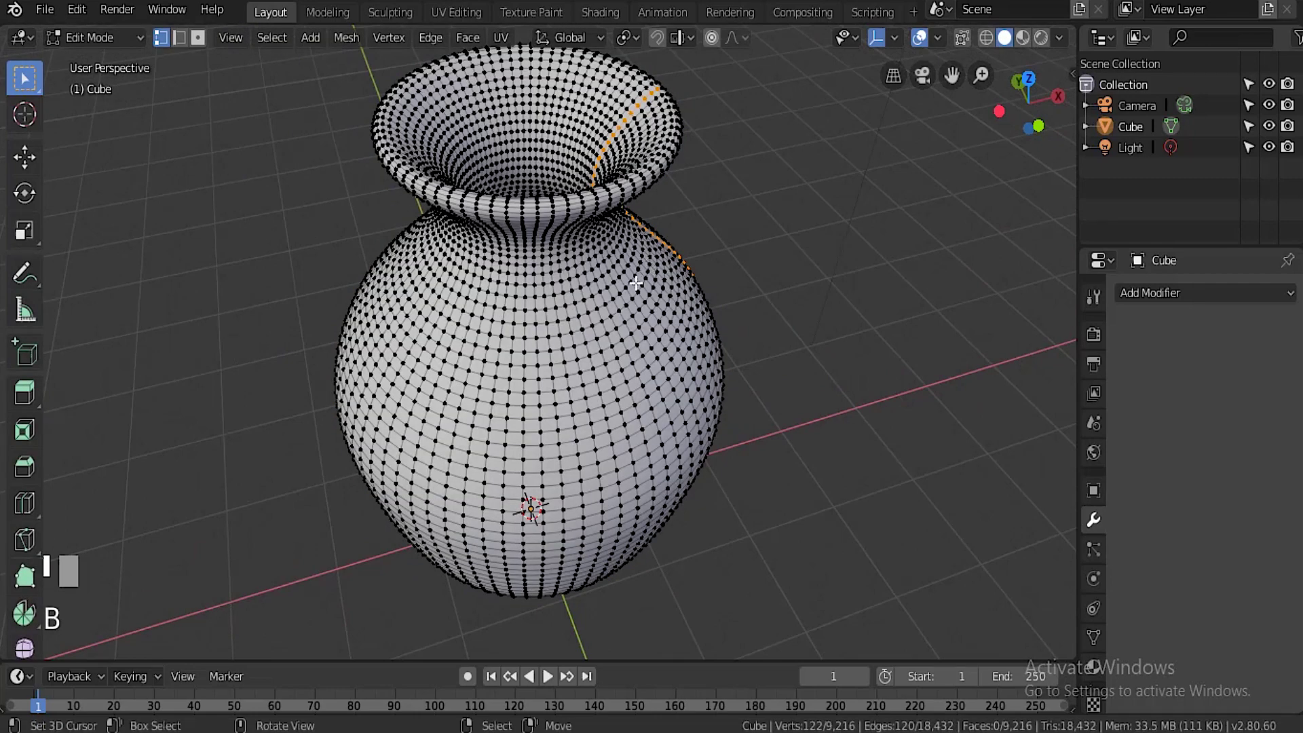
key("alt+a")
key("a")
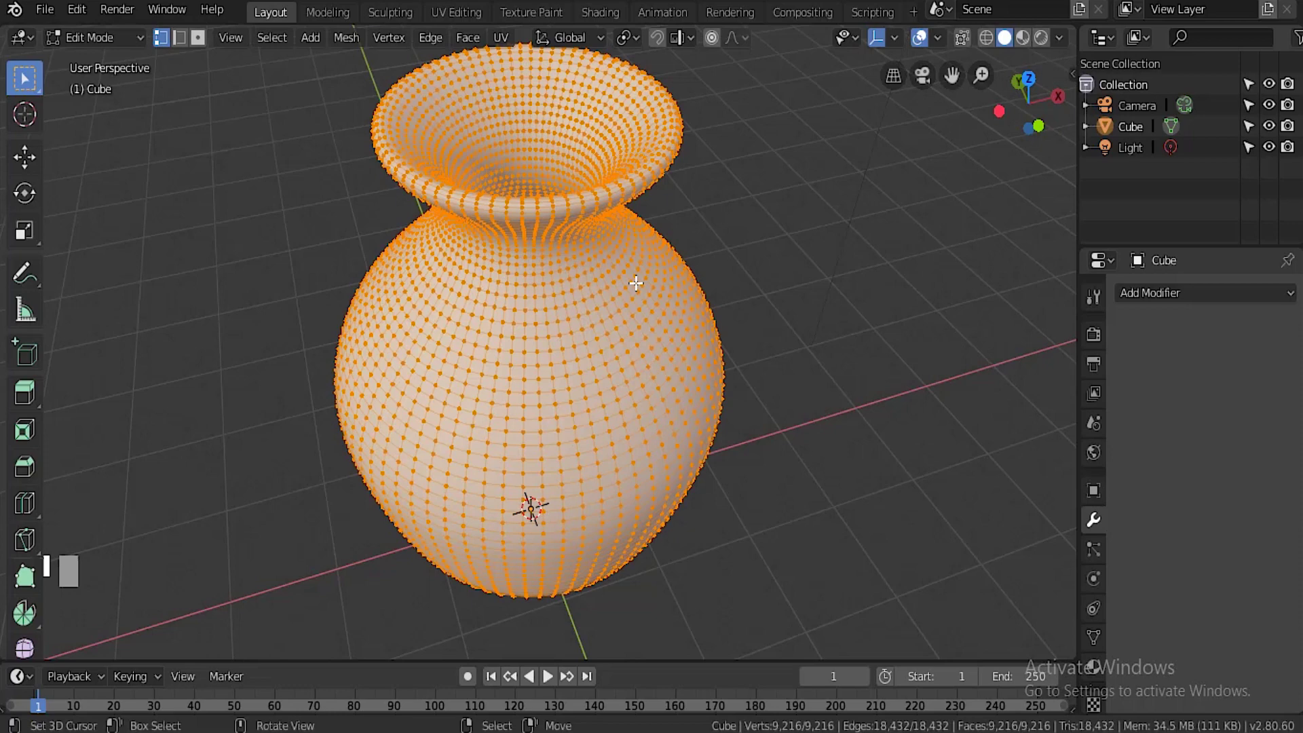
key("g")
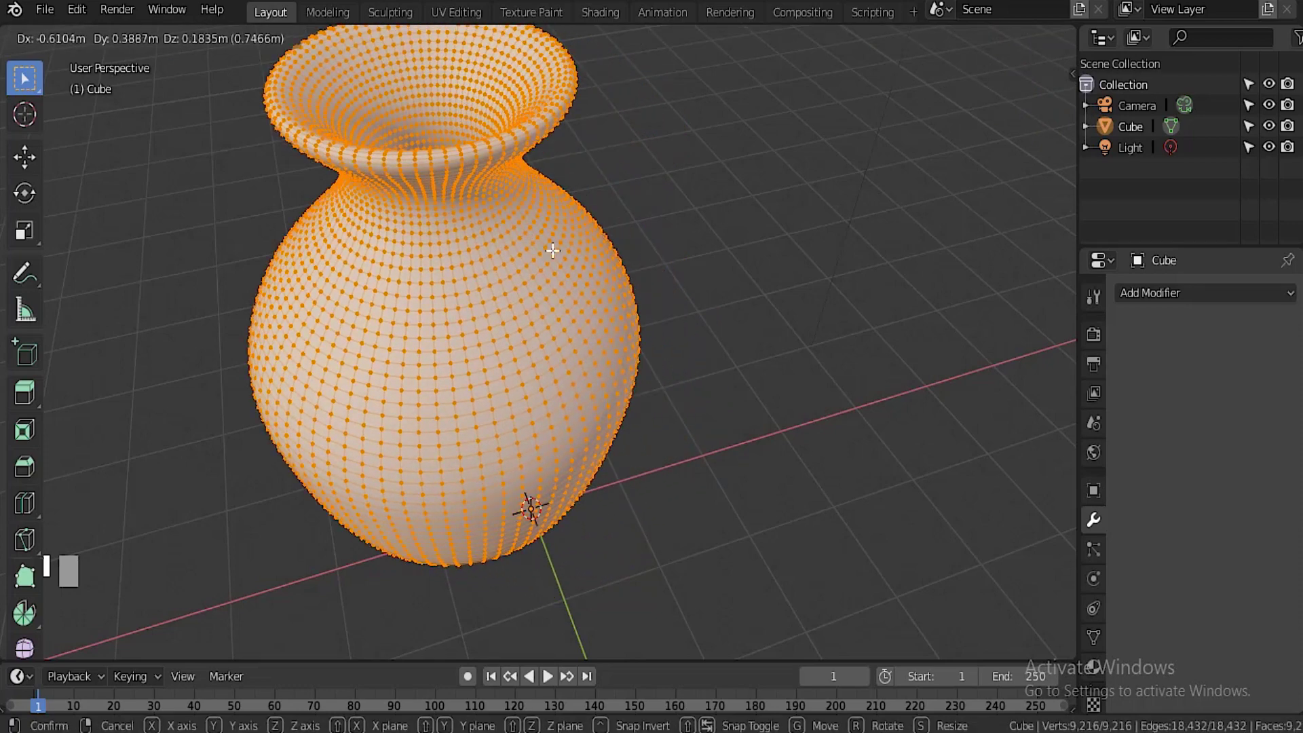
right_click(552, 250)
left_click(566, 334)
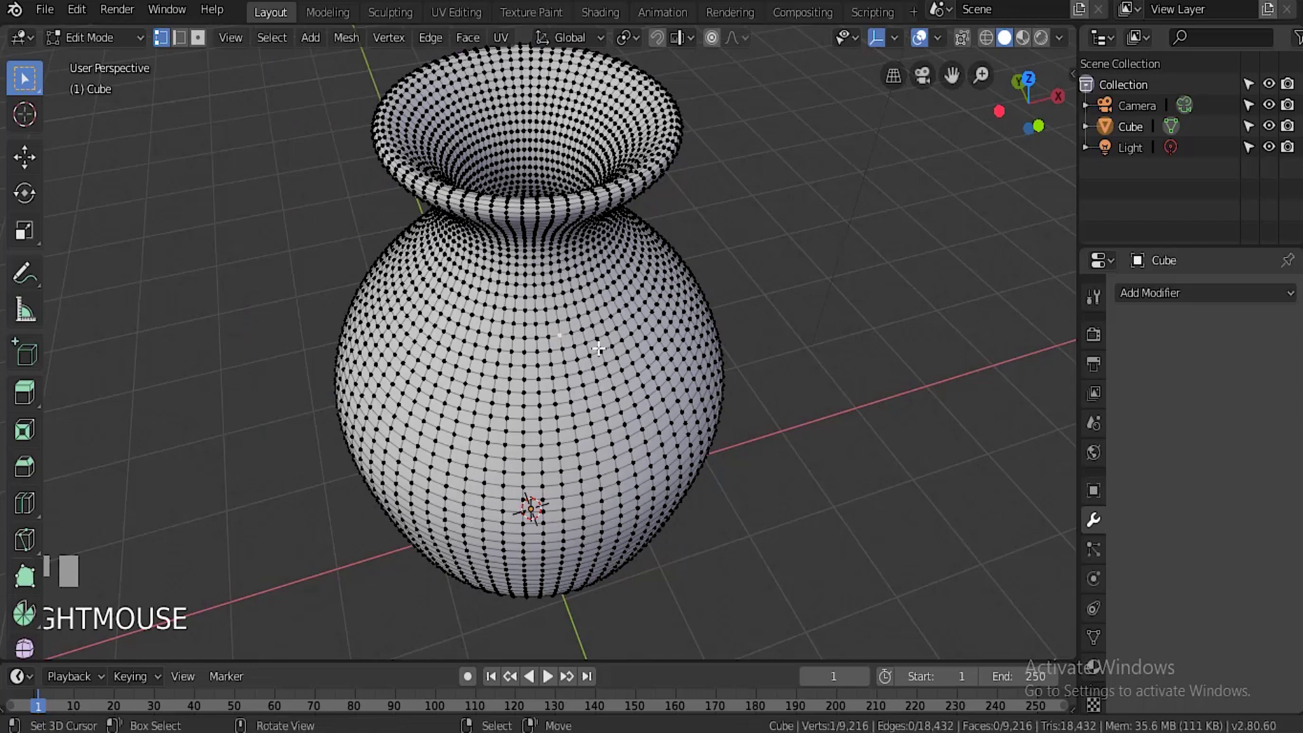
key("g")
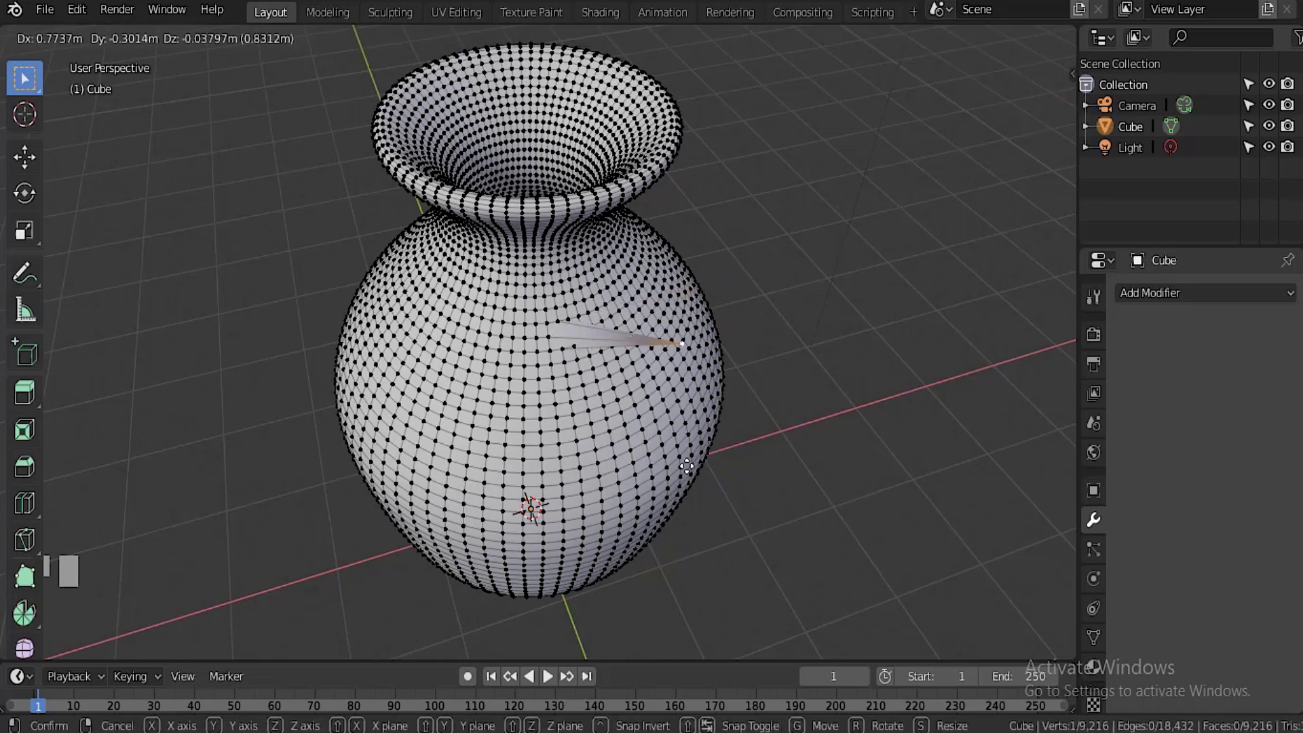
right_click(564, 356)
middle_click_drag(806, 197, 562, 390)
scroll(562, 389, "up", 5)
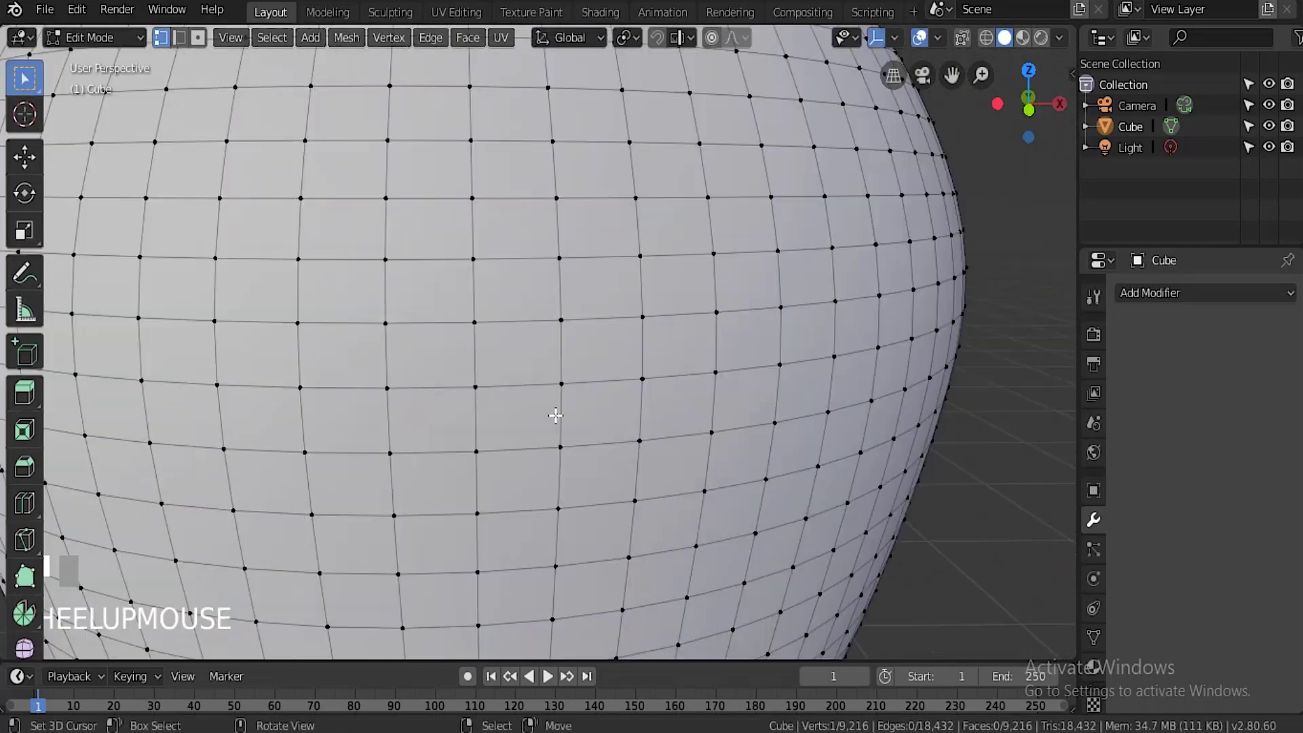
Delete one face of the vase body, undo the deletion, and return to Object Mode.
left_click(198, 37)
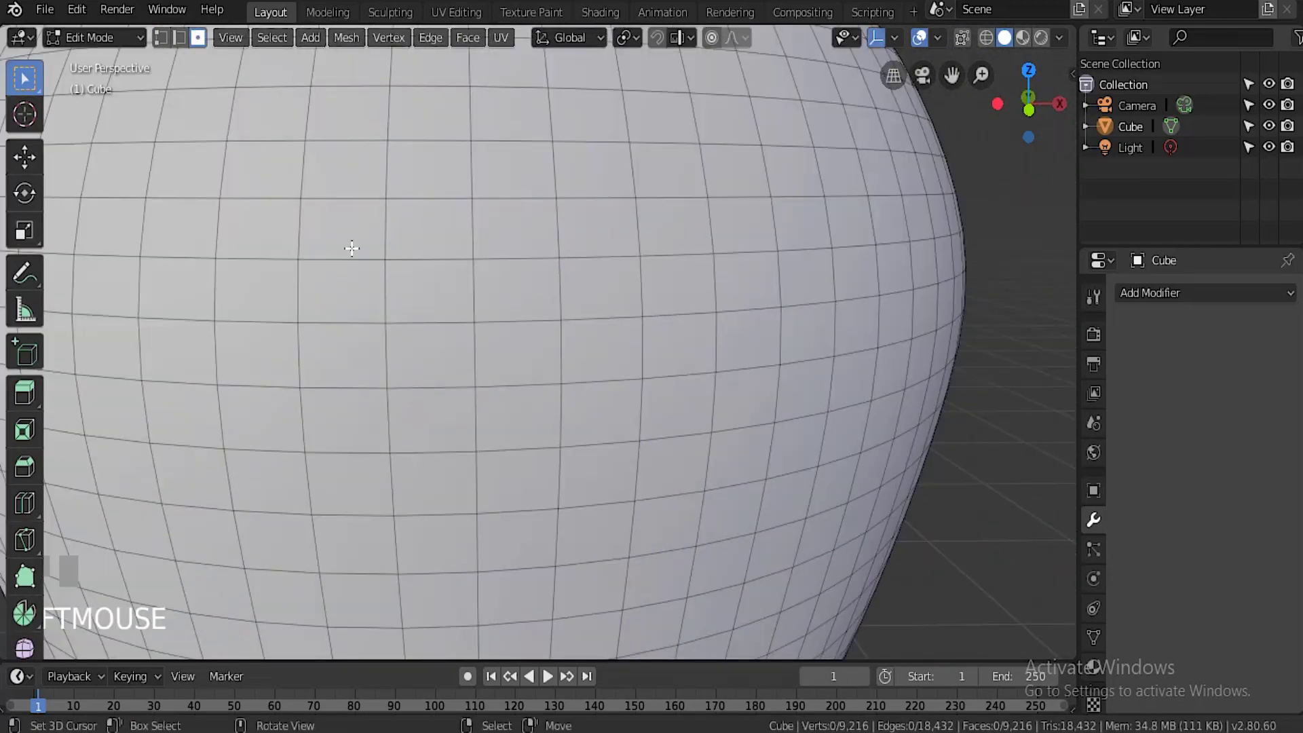
right_click(518, 338)
key("x")
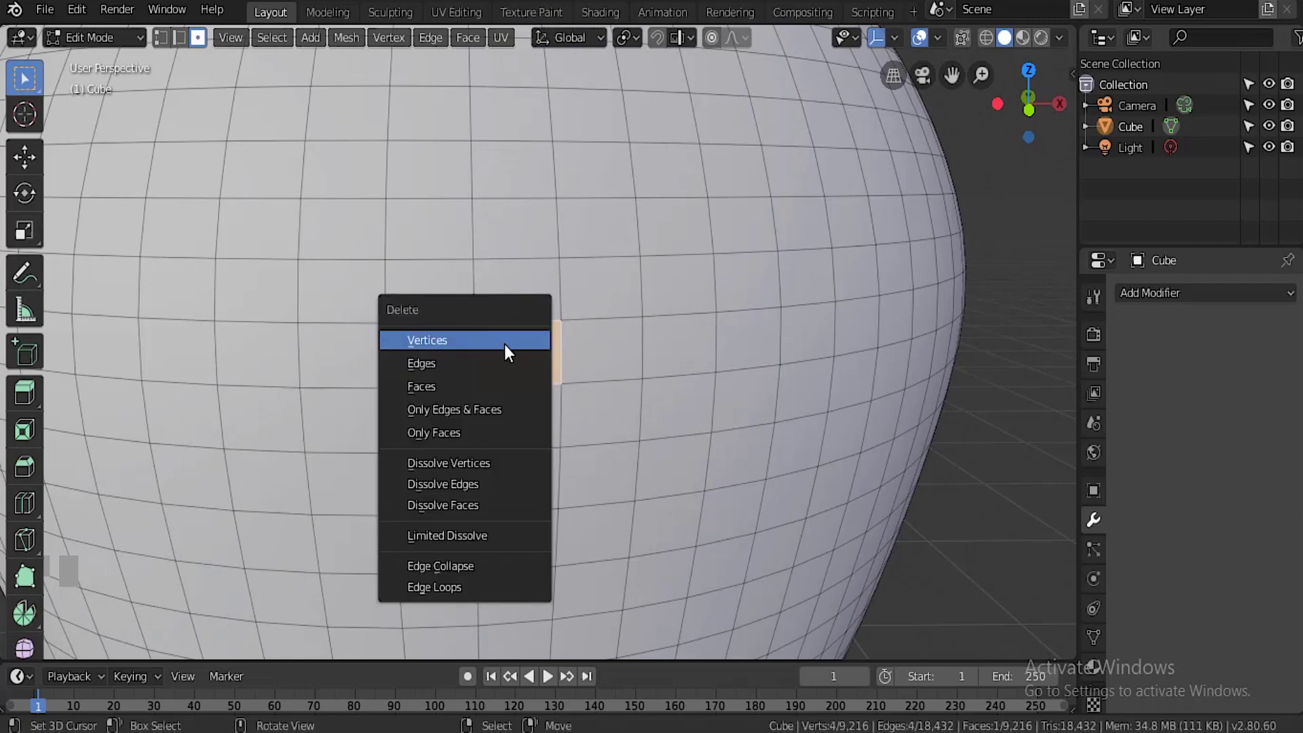
left_click(474, 389)
scroll(590, 387, "up", 3)
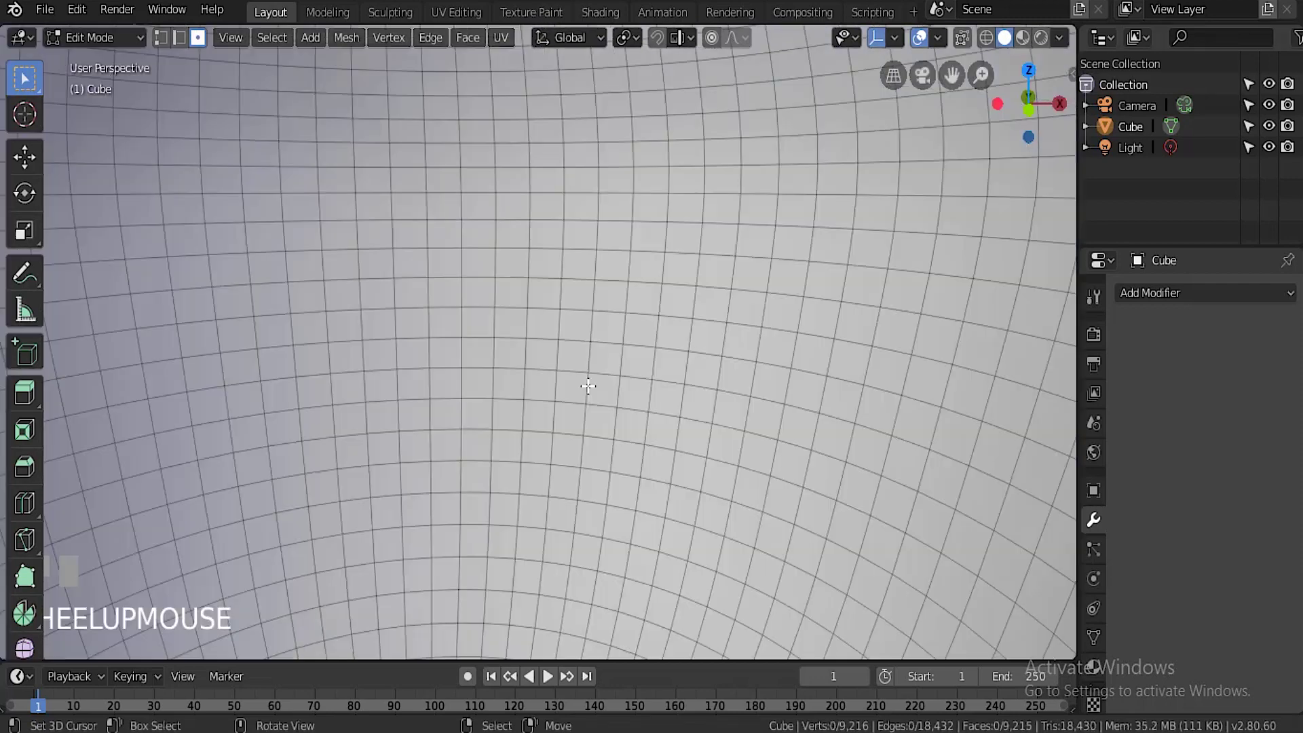
scroll(587, 376, "down", 5)
scroll(587, 376, "up", 5)
scroll(586, 375, "down", 3)
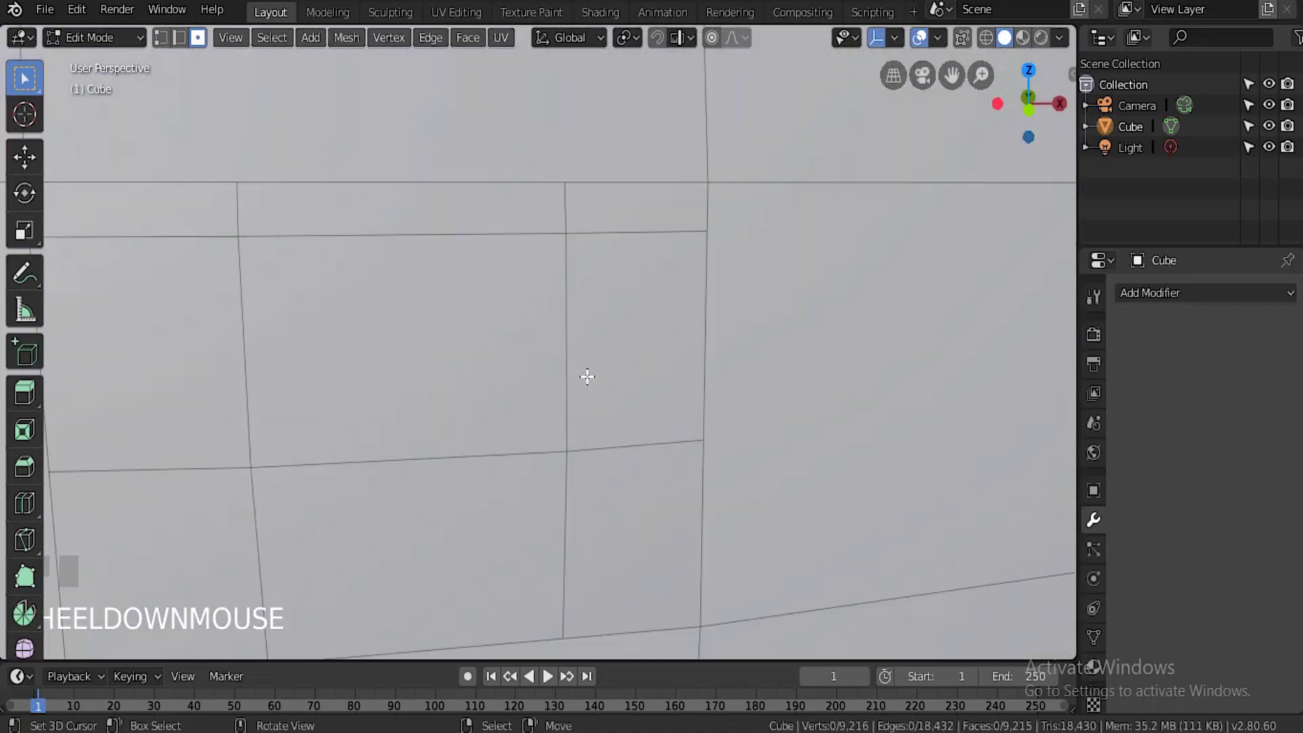
middle_click_drag(631, 331, 597, 330)
key("ctrl+z")
key("ctrl+z")
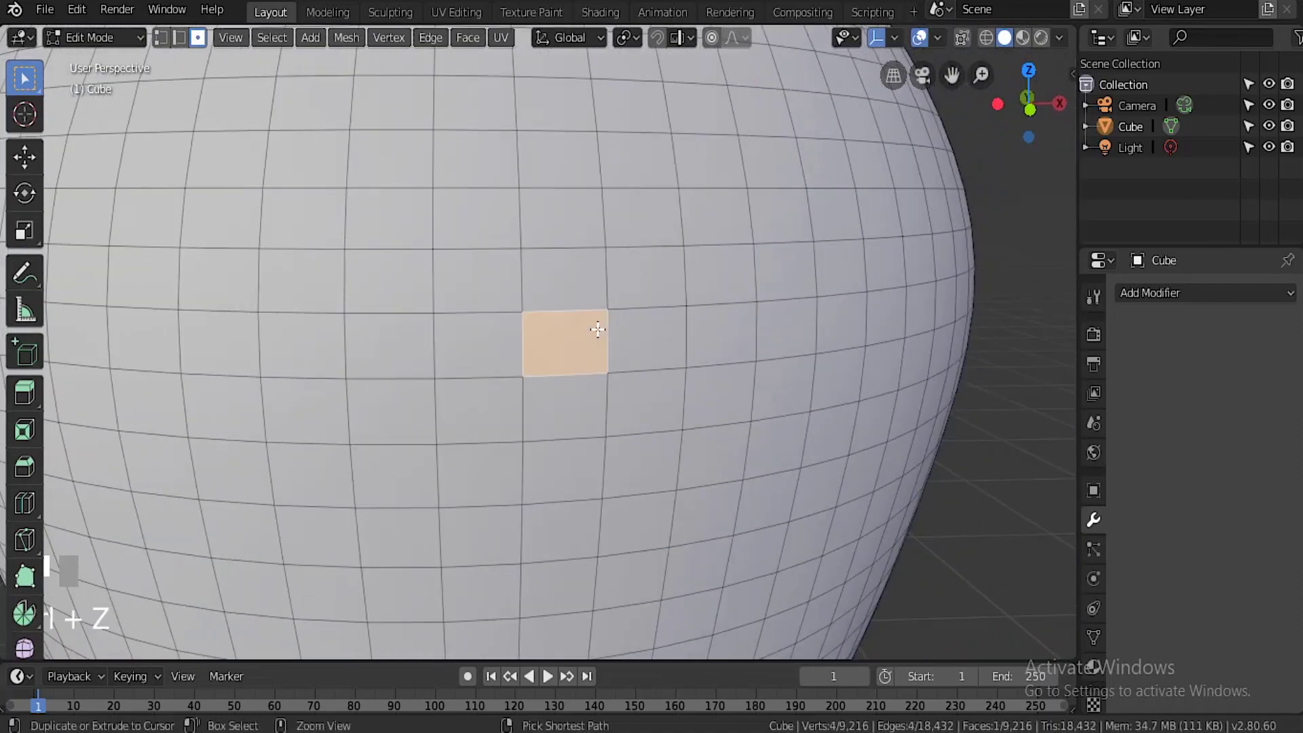
scroll(641, 110, "down", 5)
middle_click_drag(597, 183, 630, 225)
key("Tab")
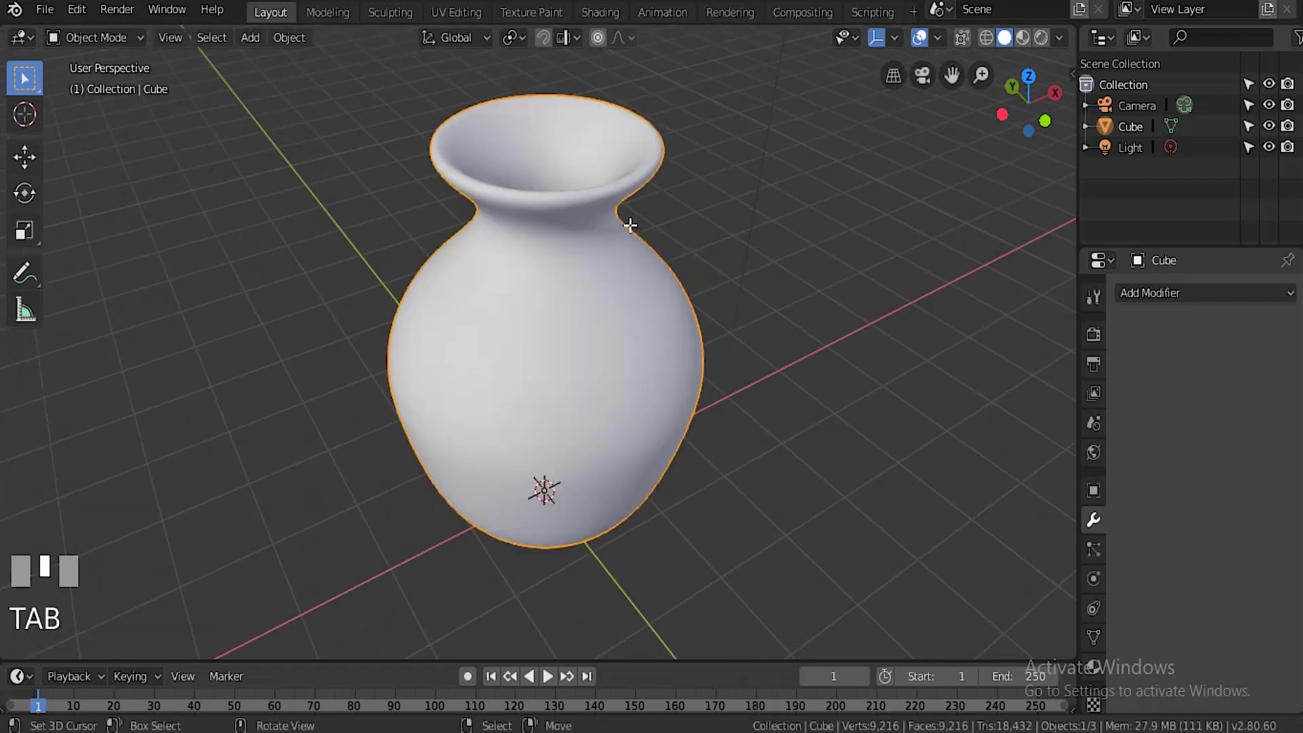
Change the vase material's surface from Principled BSDF to Glass BSDF.
scroll(662, 300, "down", 1)
scroll(662, 305, "up", 1)
scroll(662, 315, "down", 3)
scroll(668, 320, "up", 3)
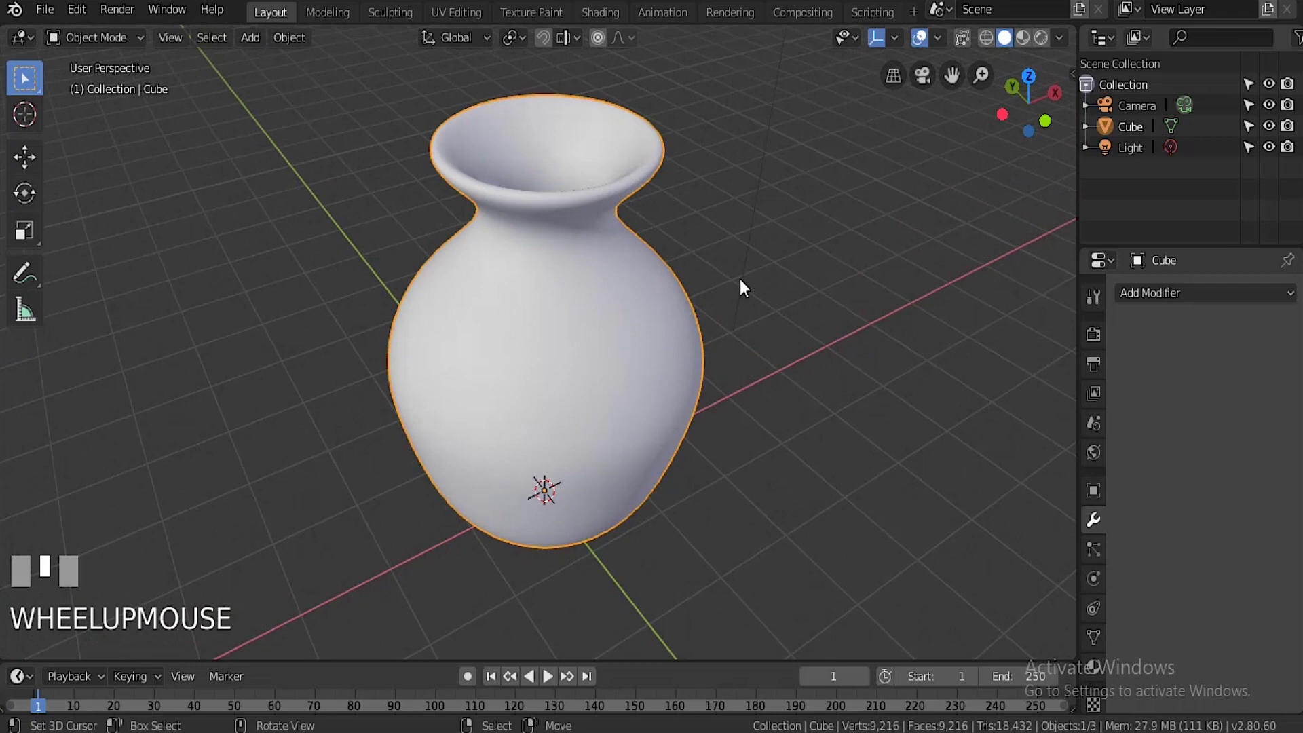
middle_click_drag(739, 279, 784, 248)
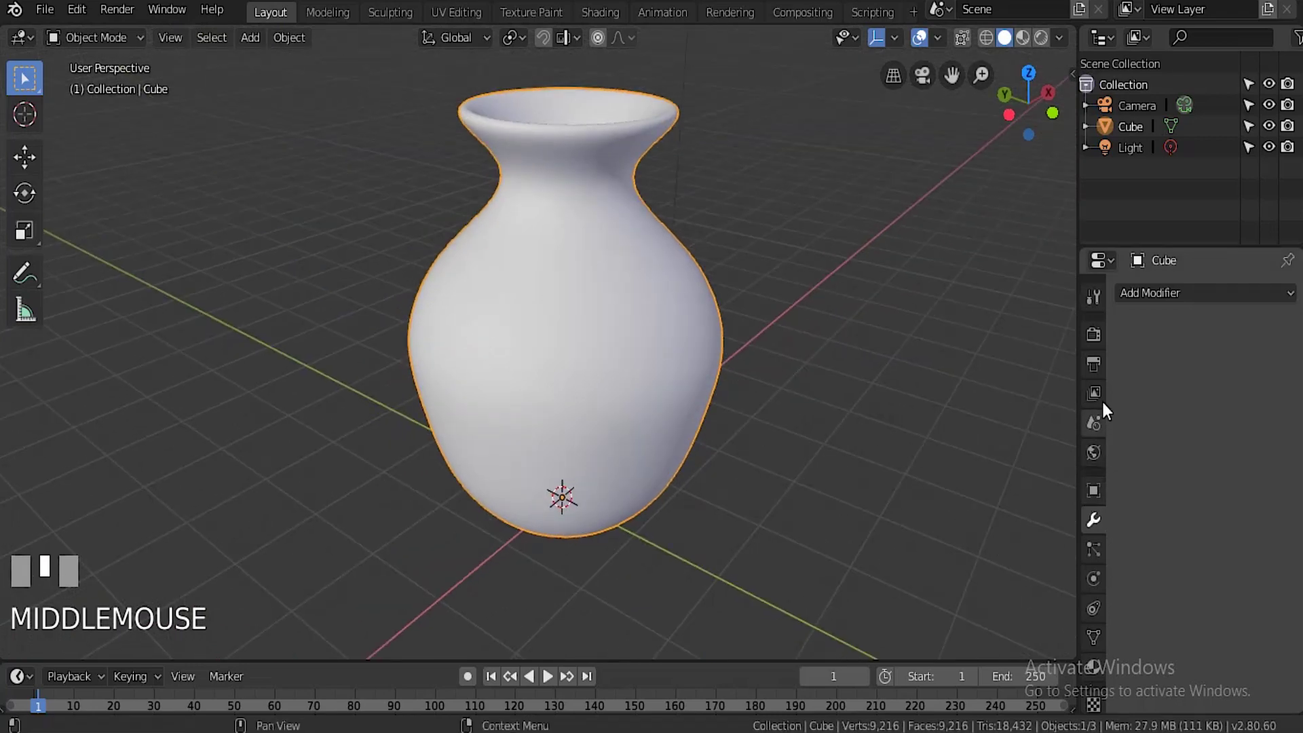
scroll(1091, 611, "down", 1)
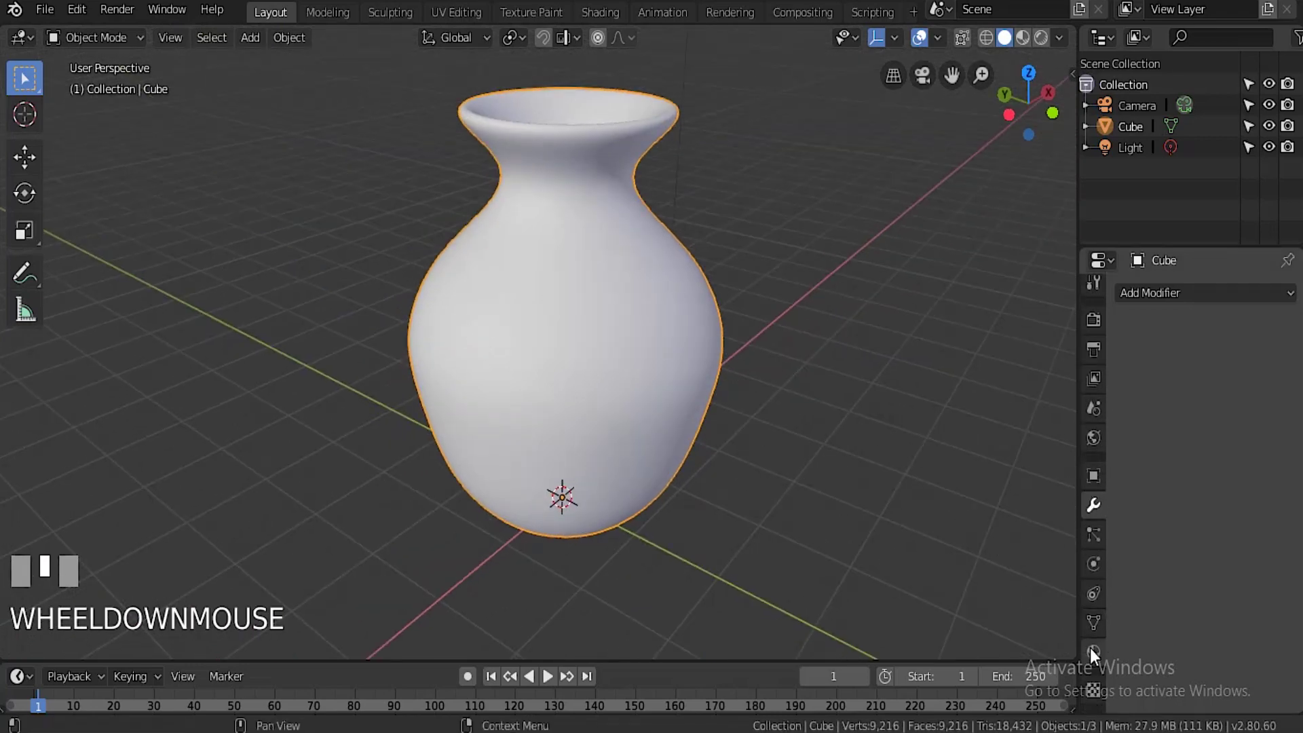
left_click(1093, 649)
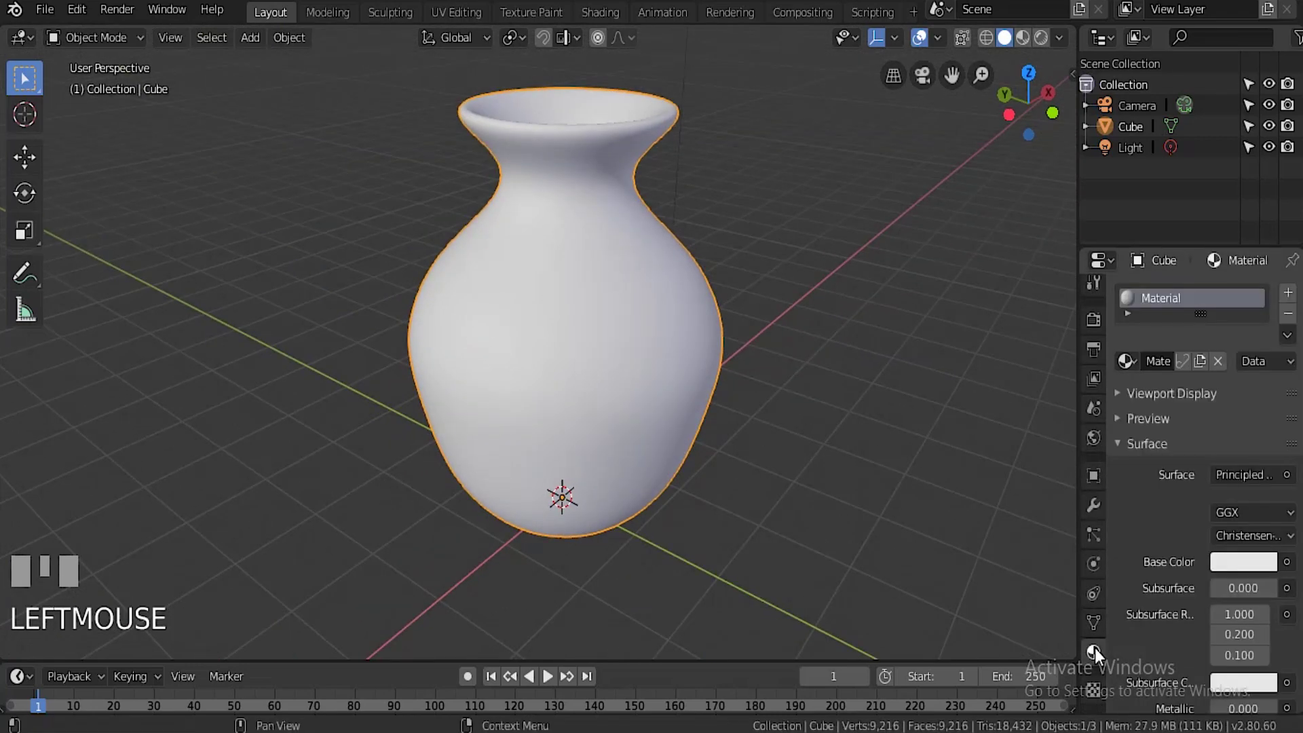
left_click(1253, 475)
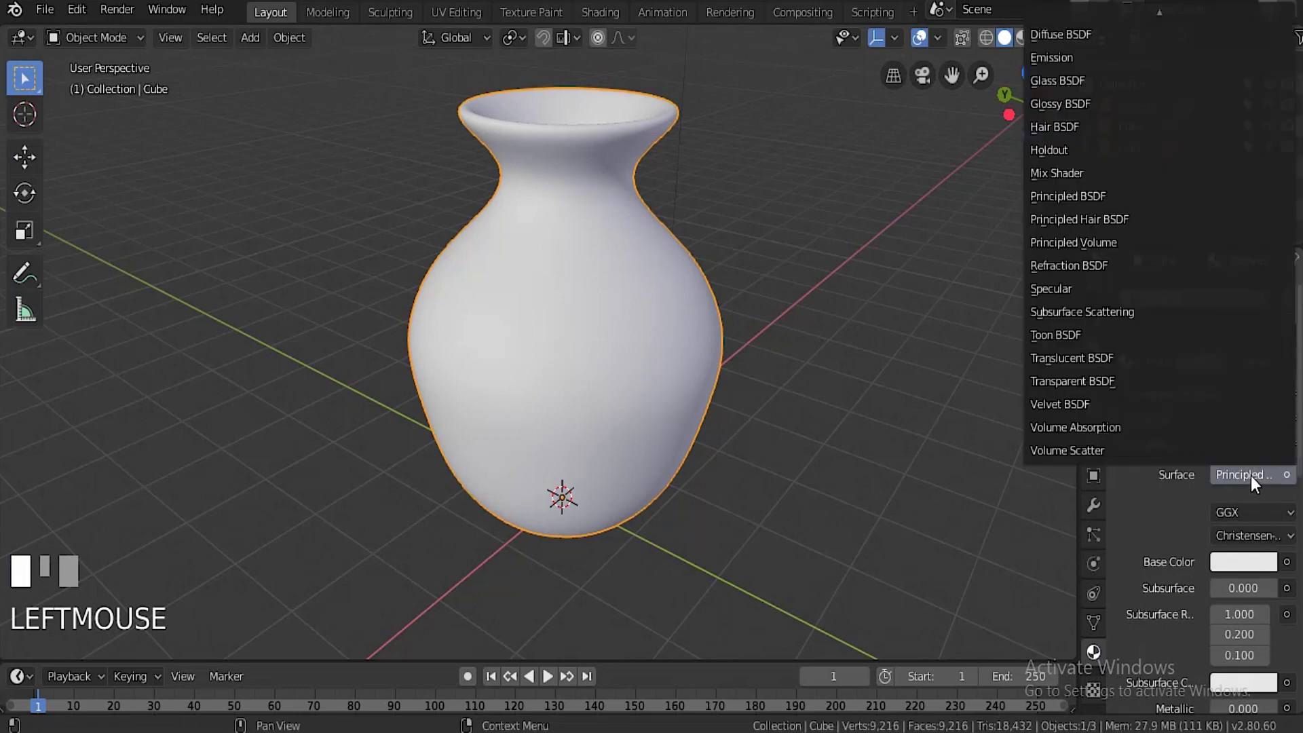
left_click(1043, 79)
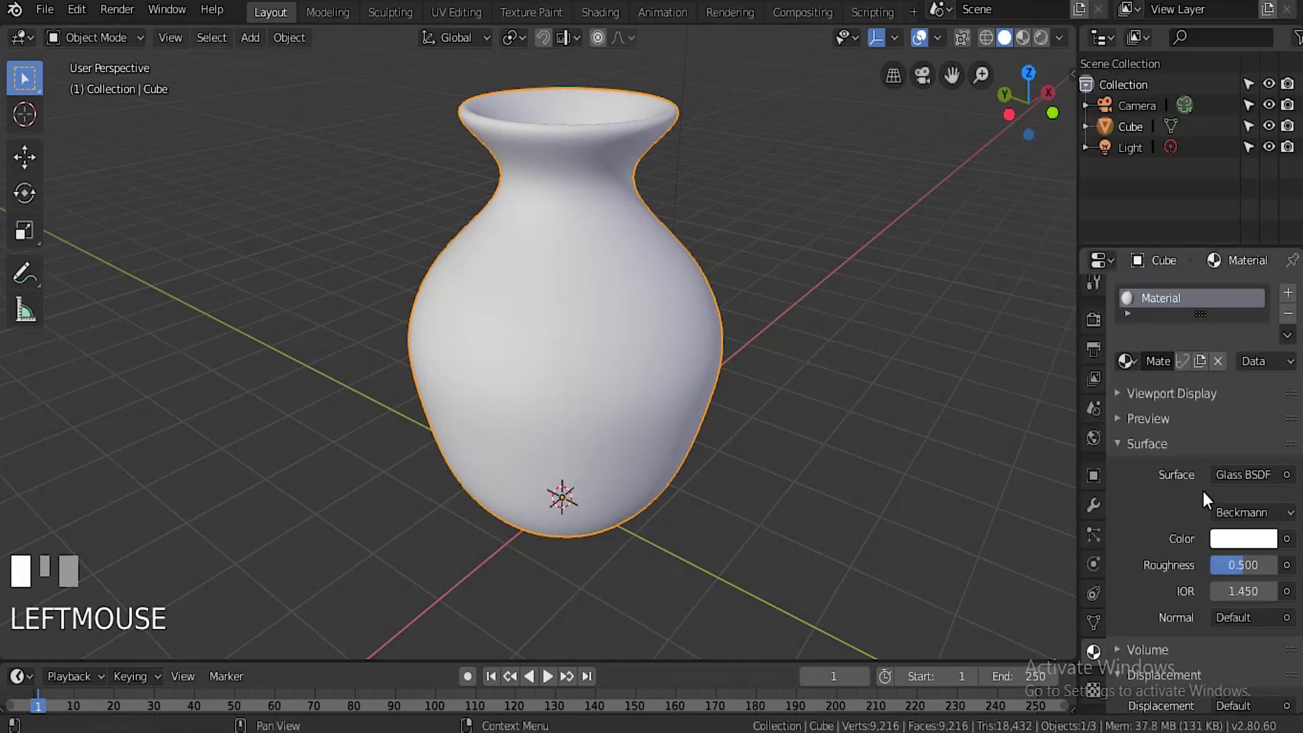
Set the glass roughness to 0.
left_click(1243, 567)
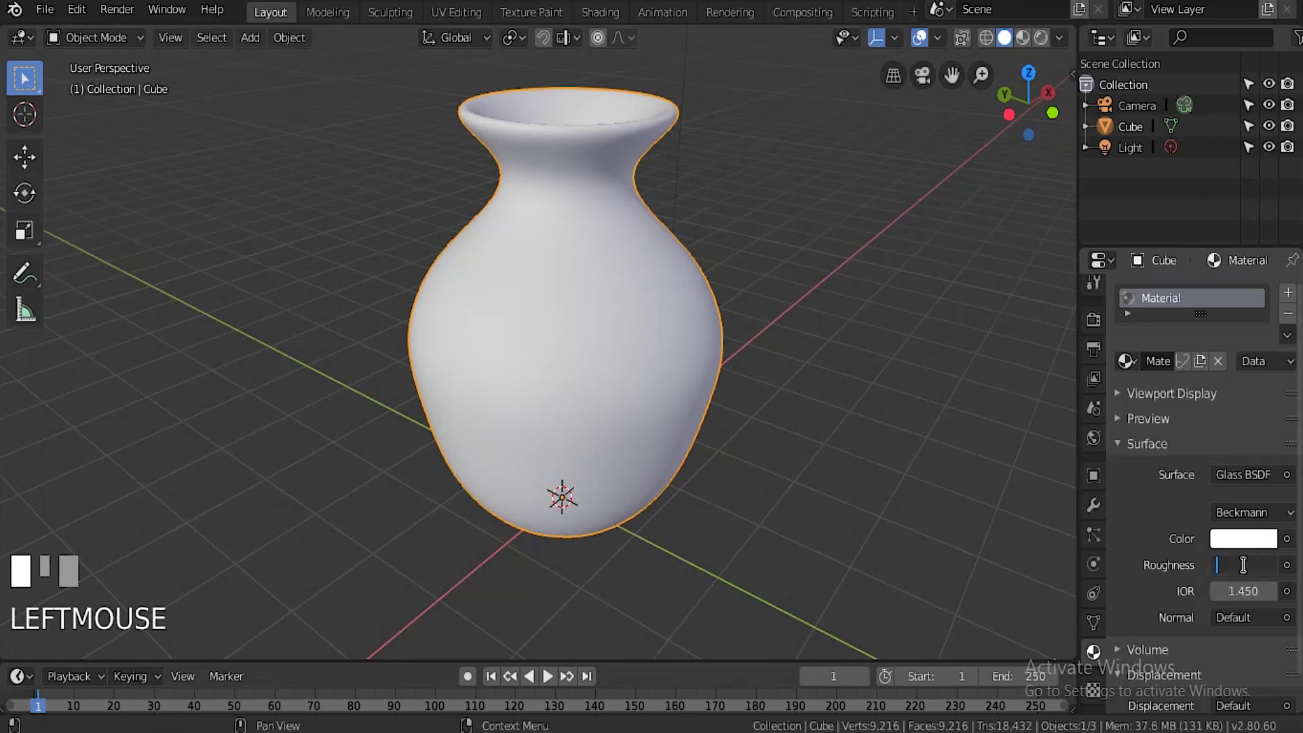
type("0")
key("Return")
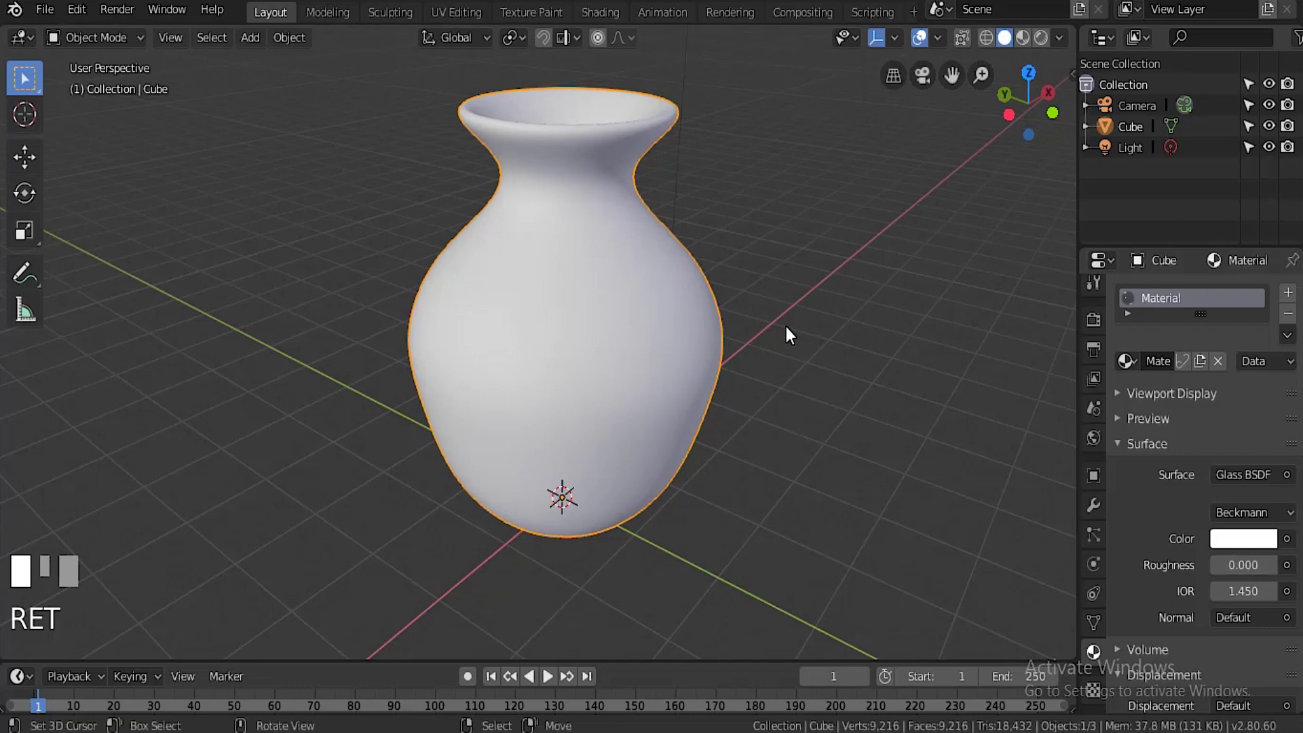
scroll(768, 338, "up", 1)
Add a plane beneath the vase and scale it up into a large floor.
key("shift+a")
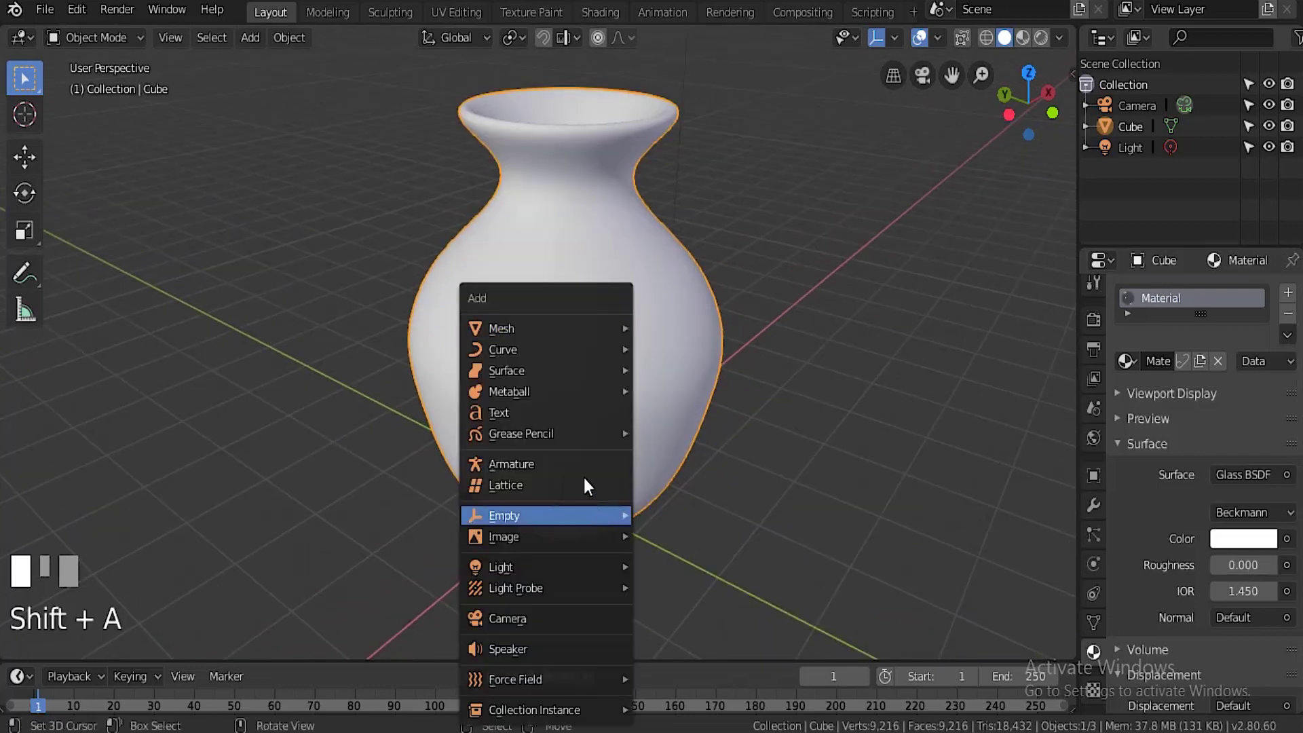
mouse_move(565, 328)
left_click(689, 330)
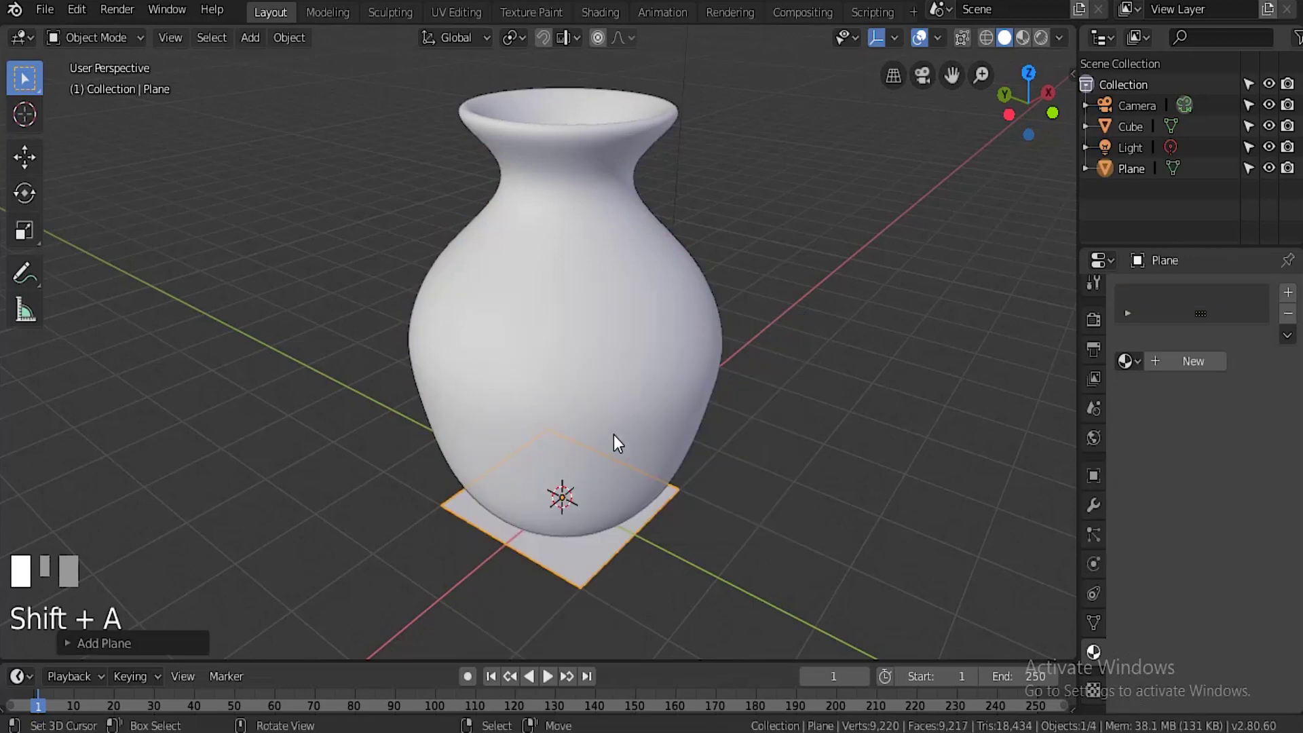
key("s")
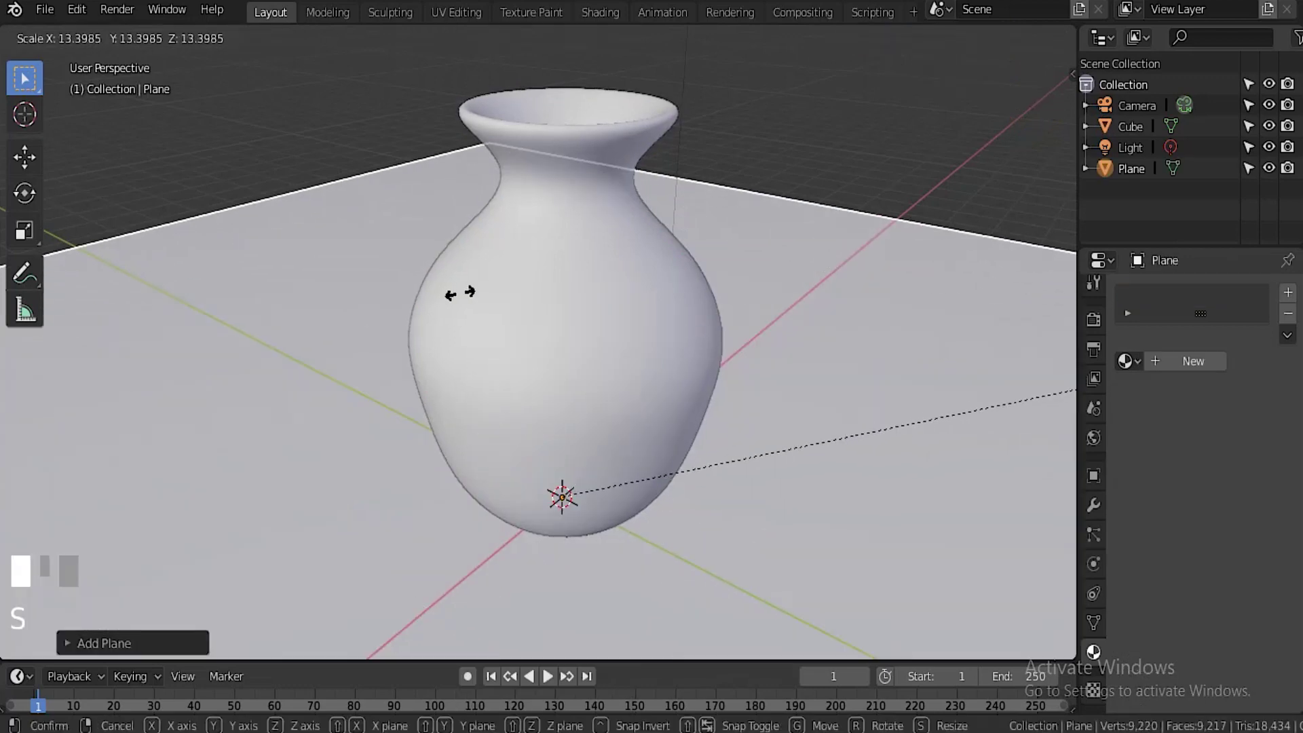
left_click(470, 290)
scroll(455, 314, "down", 6)
scroll(452, 367, "up", 1)
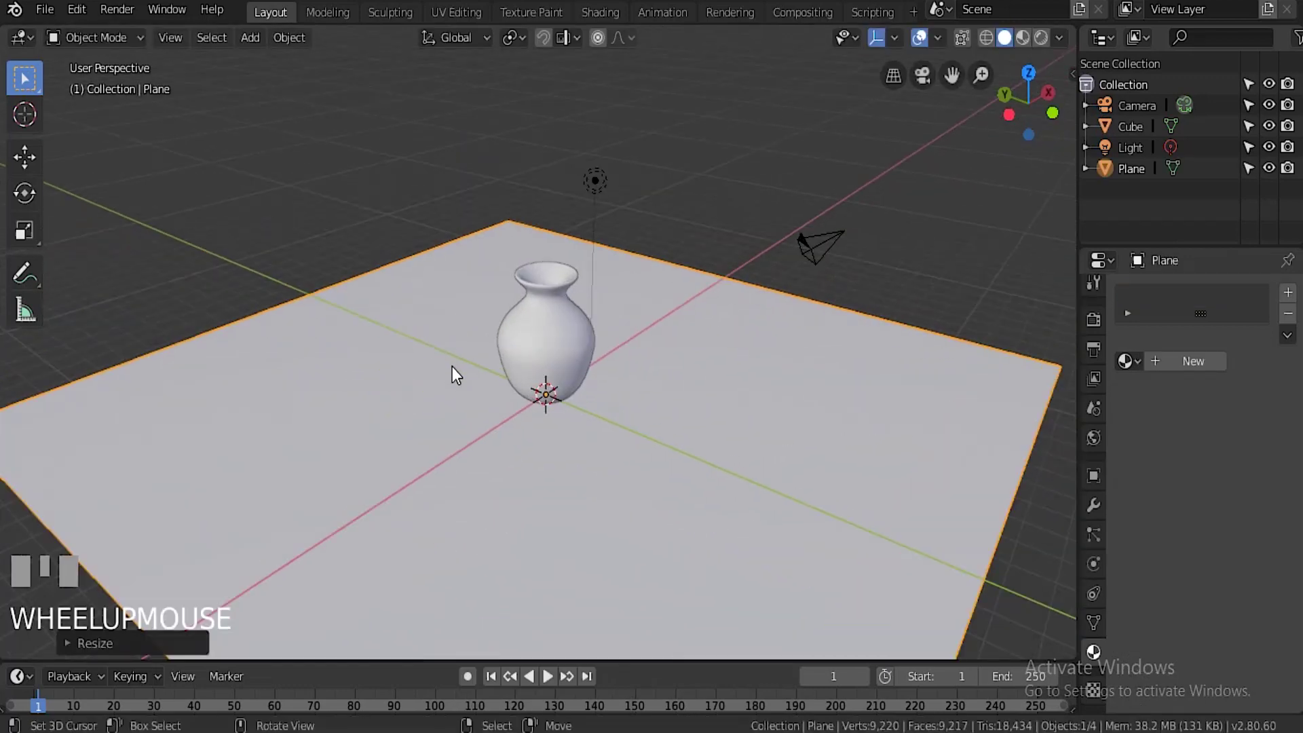
scroll(452, 368, "down", 5)
scroll(654, 435, "up", 5)
Switch the plane to edge select mode and rescale the floor to a smaller size.
key("Tab")
key("b")
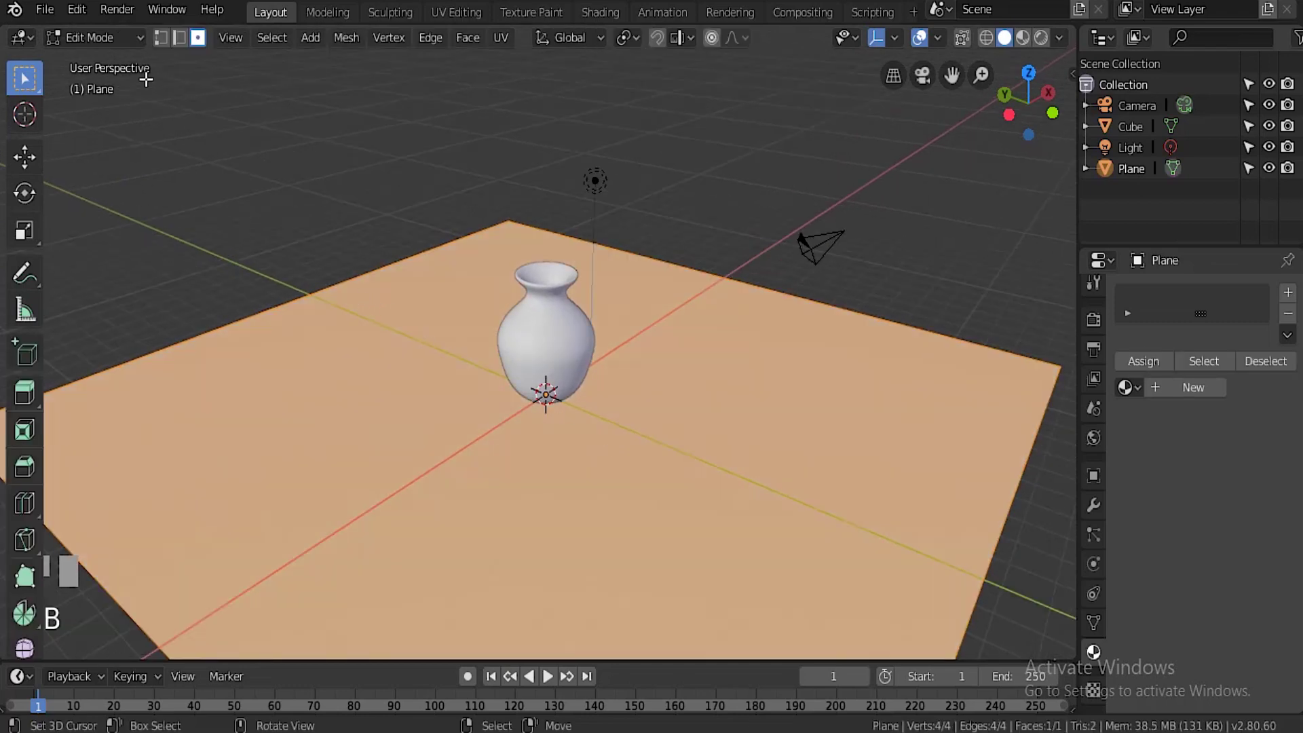
left_click(181, 37)
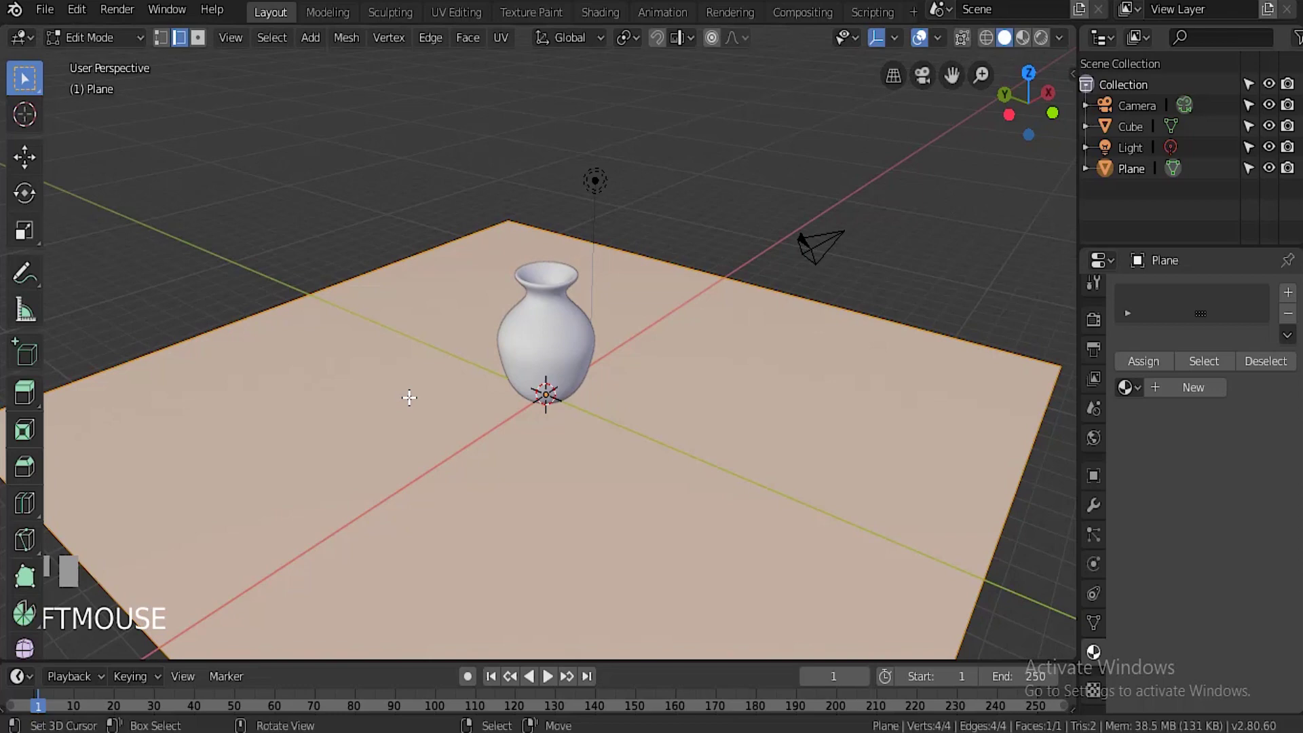
key("Tab")
key("s")
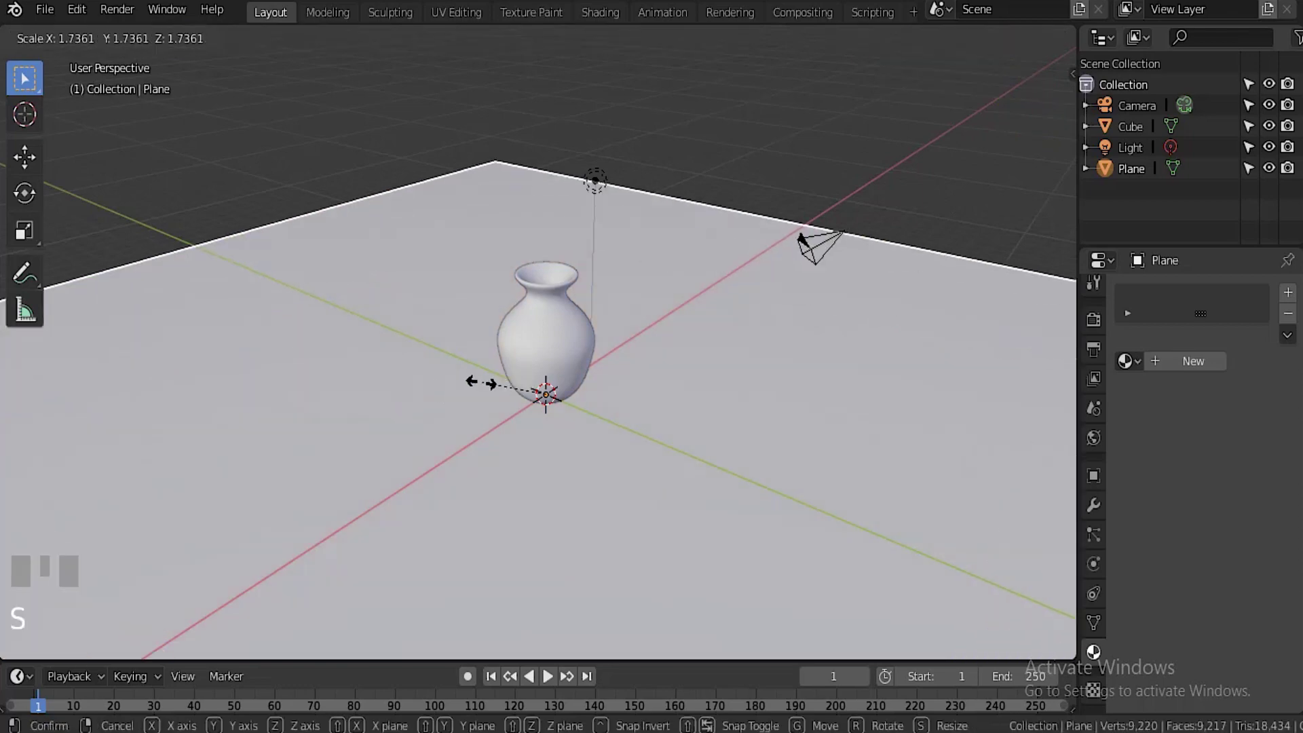
left_click(345, 305)
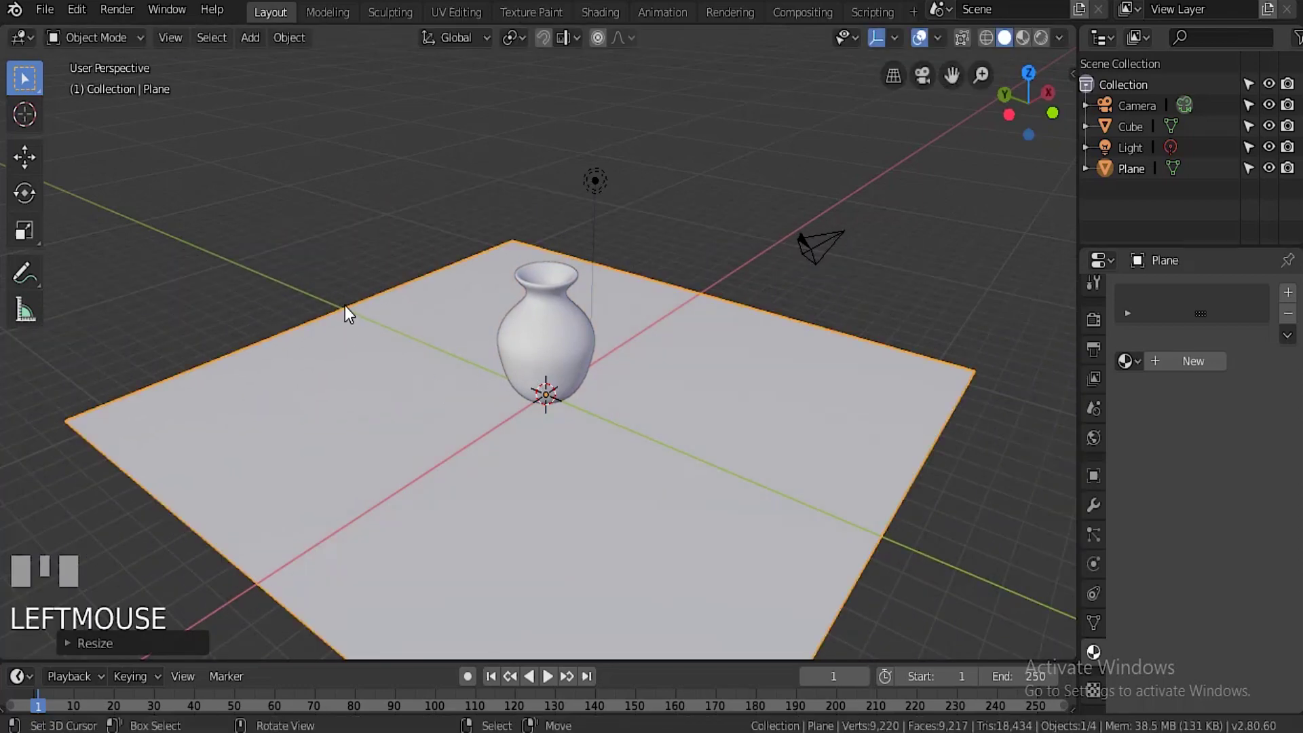
middle_click_drag(345, 306, 426, 303)
scroll(210, 364, "up", 2)
right_click(202, 363)
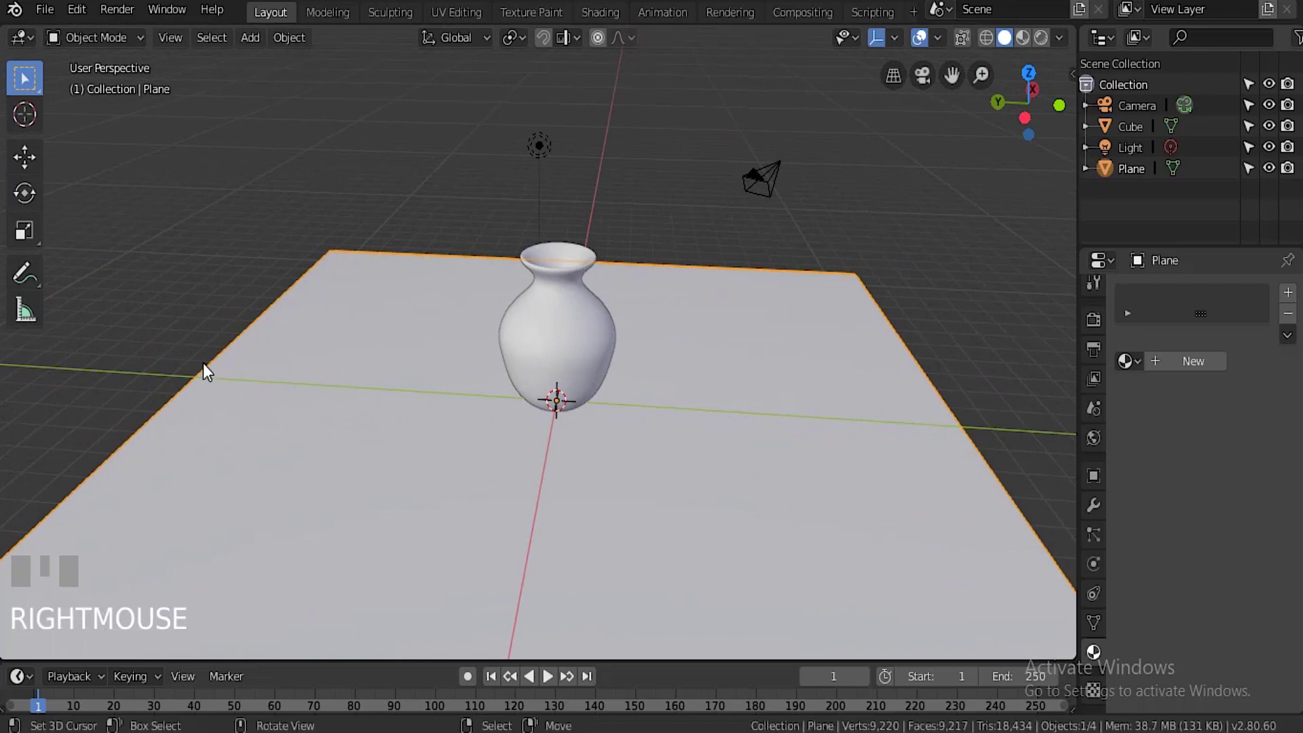
In Edit Mode, select the plane's far edge and view it straight from the front.
key("KP_1")
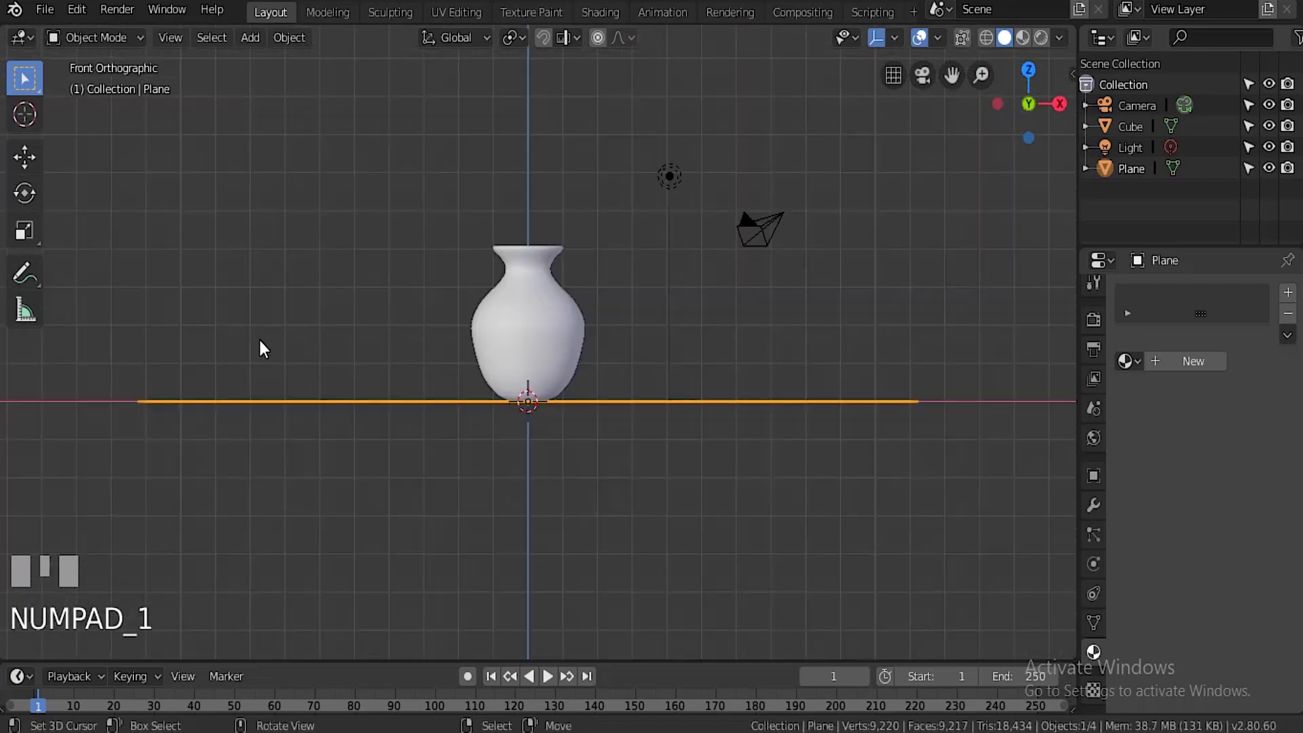
middle_click_drag(259, 340, 219, 361)
key("Tab")
key("b")
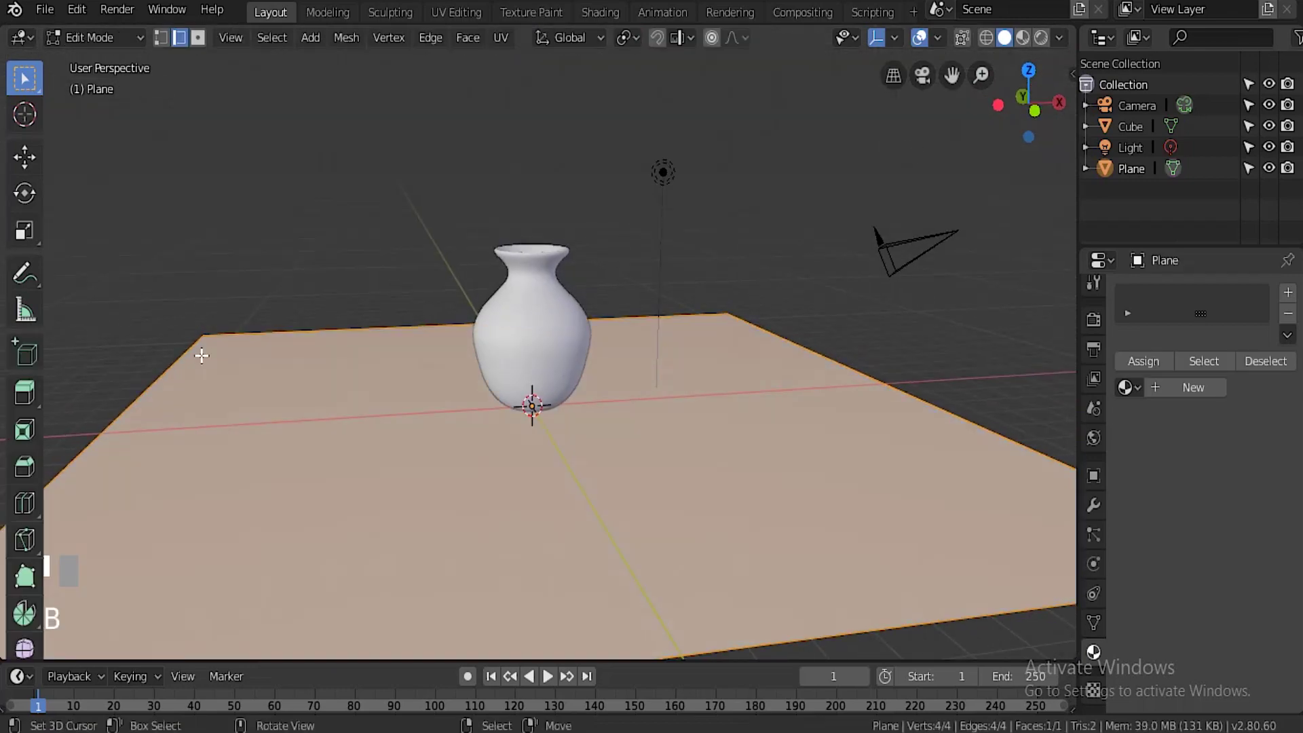
middle_click_drag(209, 276, 408, 431, "shift")
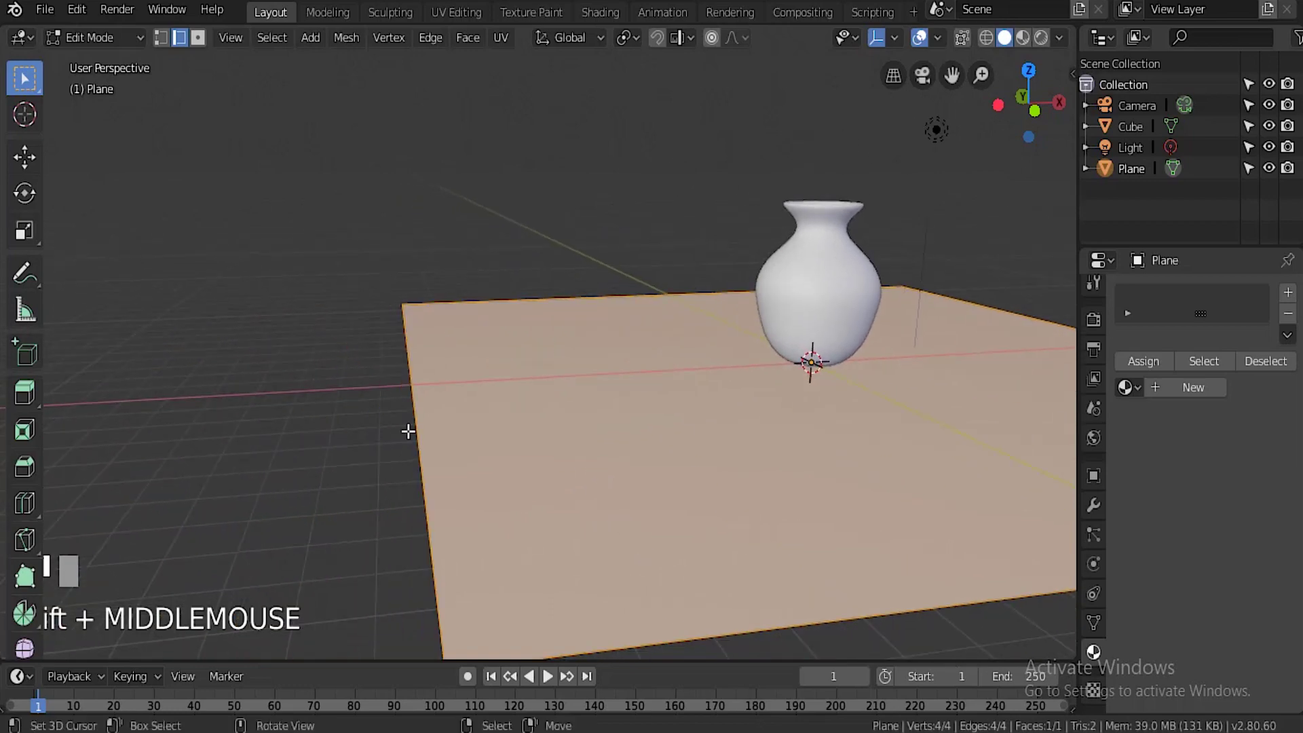
right_click(420, 452)
key("KP_1")
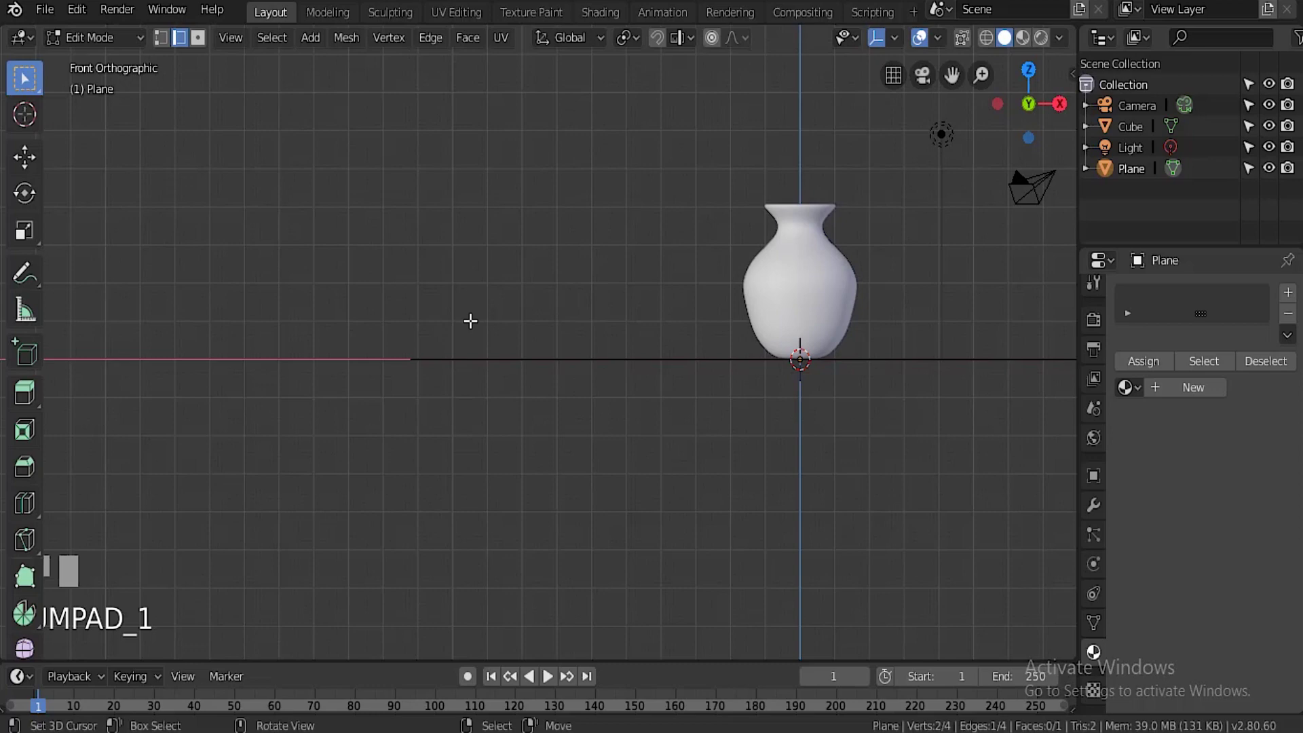
middle_click_drag(474, 312, 363, 399)
key("KP_1")
Extrude the far edge upward in seven curving steps to form the backdrop wall.
key("e")
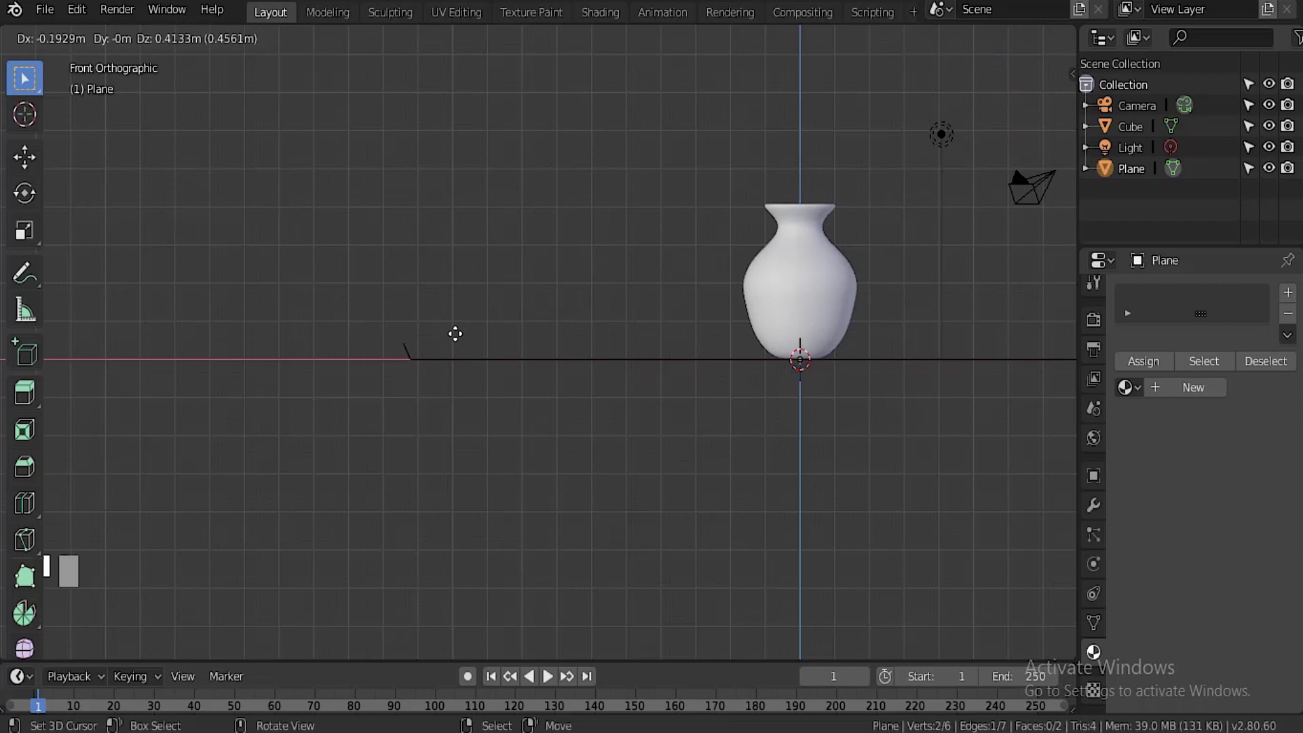
right_click(454, 333)
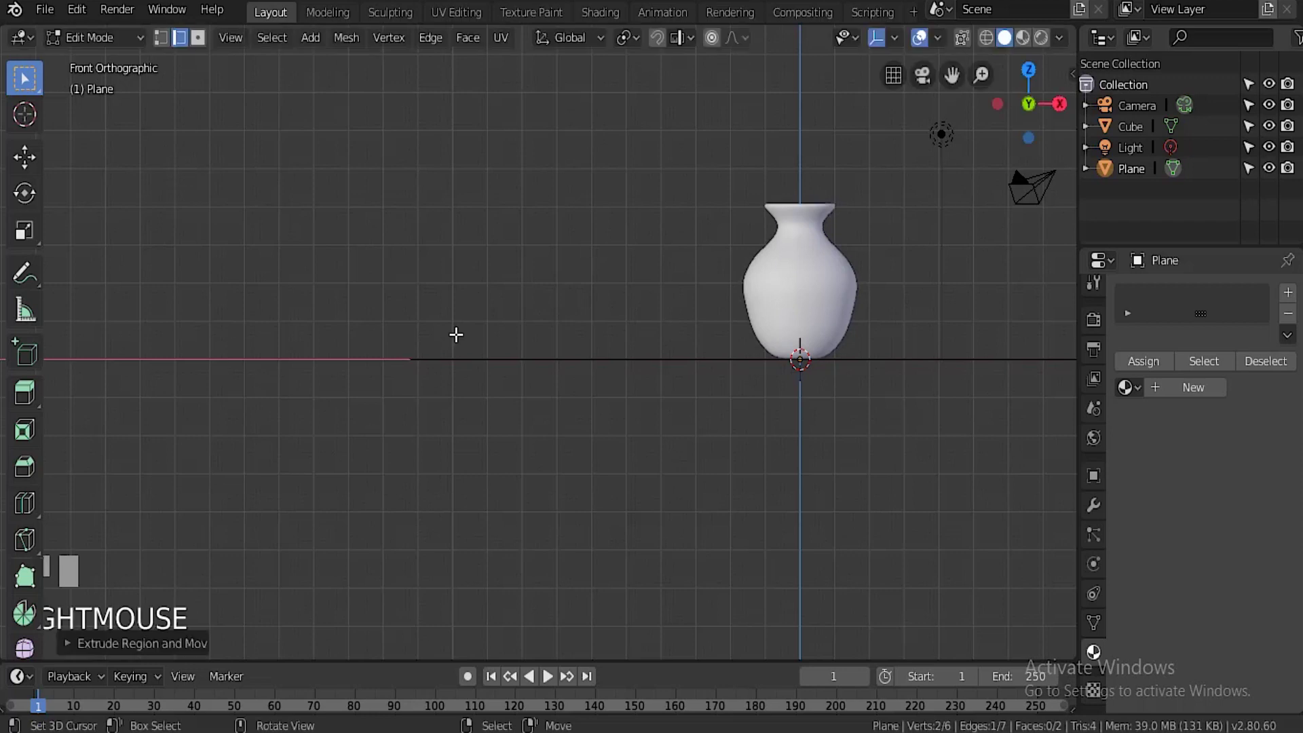
left_click(404, 343, "ctrl")
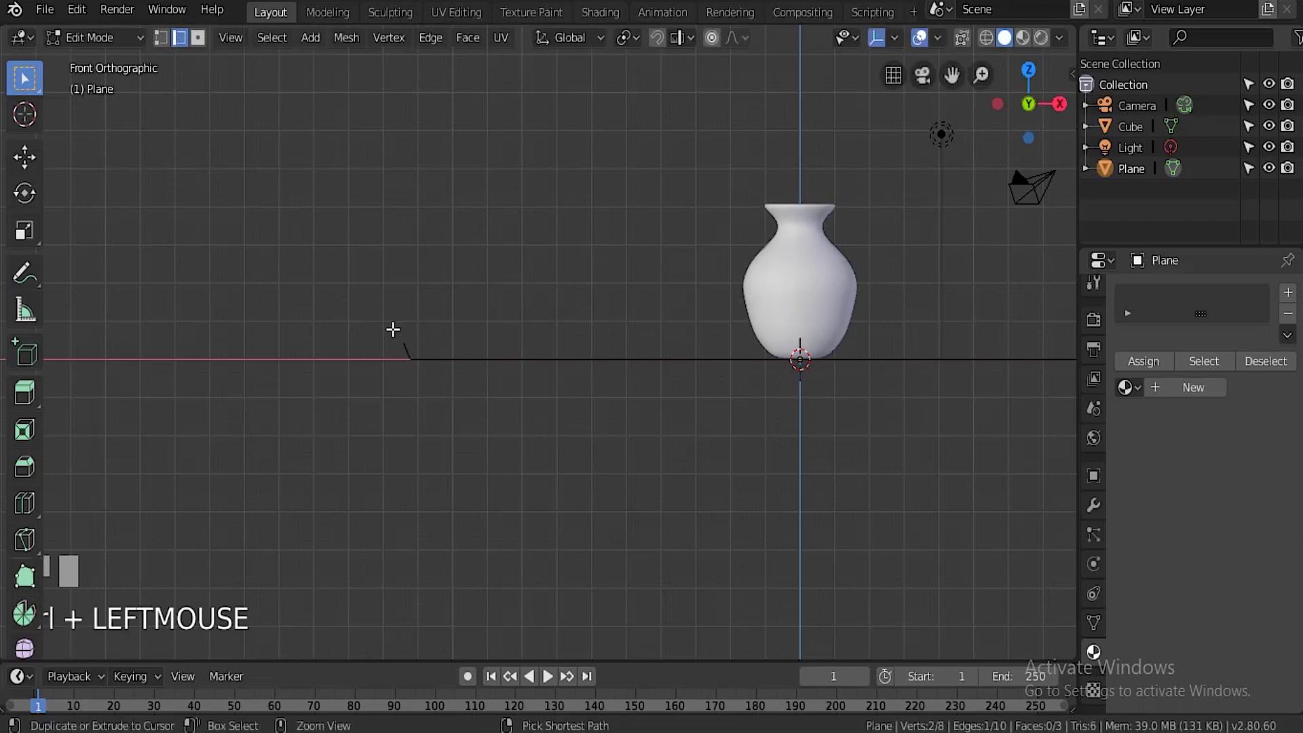
left_click(393, 325, "ctrl")
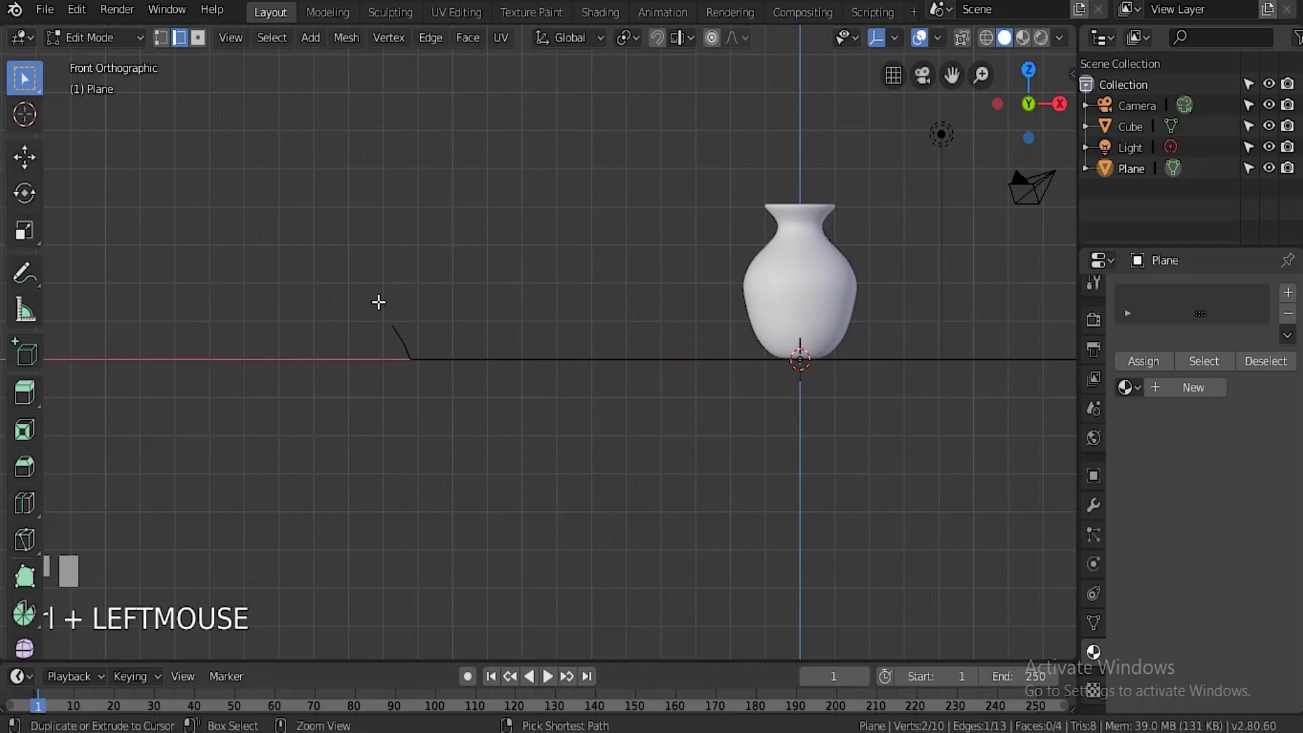
left_click(379, 302, "ctrl")
left_click(359, 271, "ctrl")
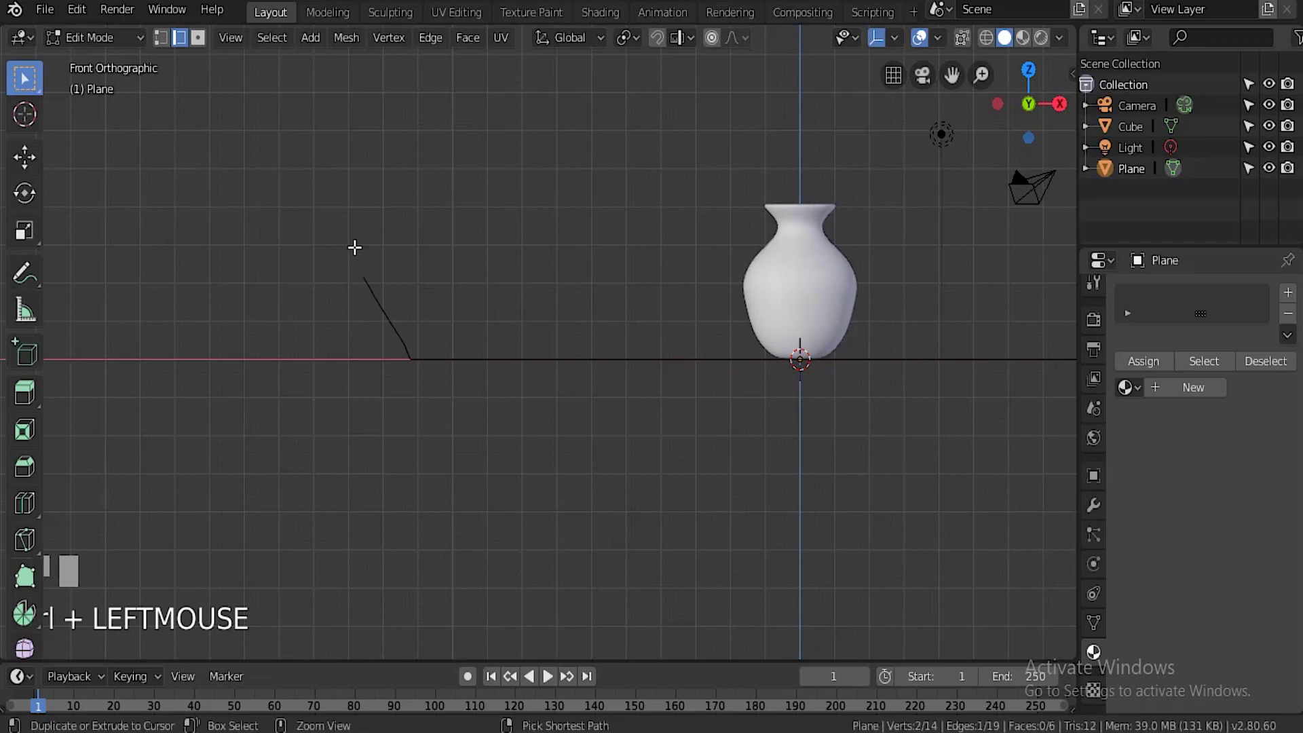
left_click(348, 249, "ctrl")
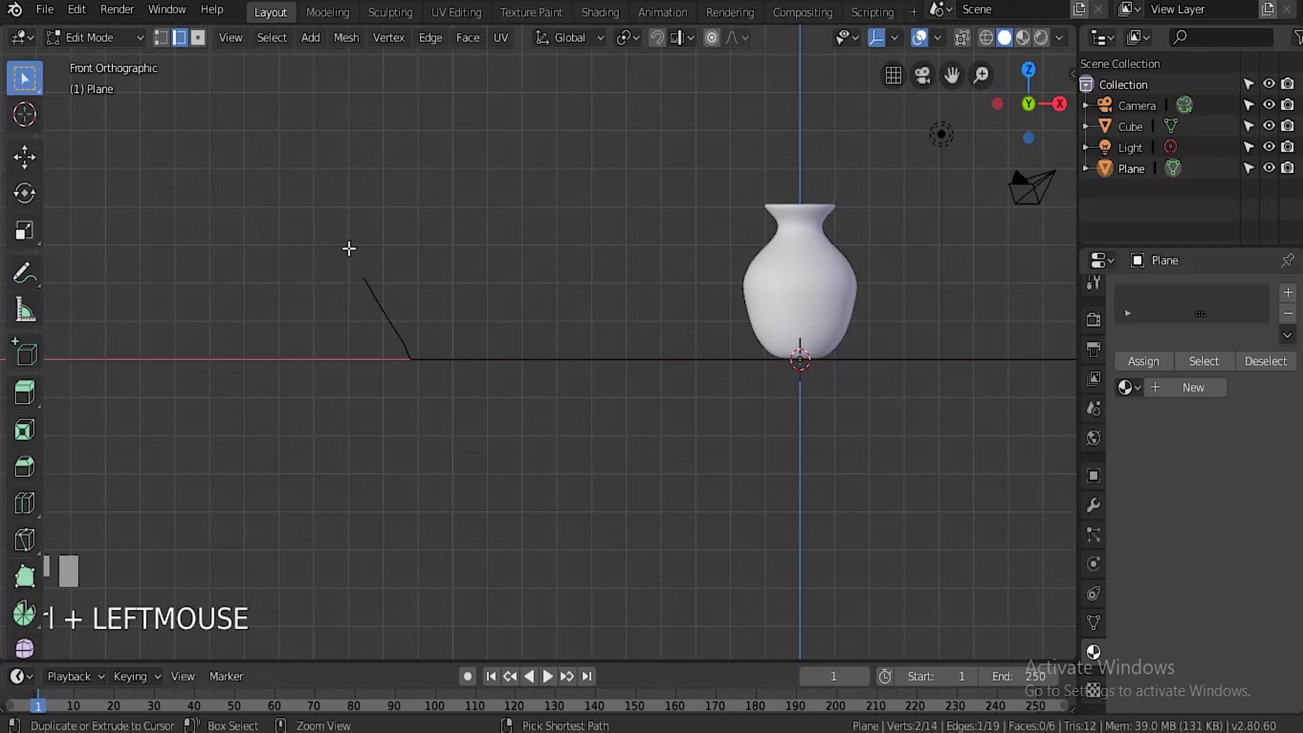
left_click(336, 217, "ctrl")
left_click(324, 190, "ctrl")
middle_click_drag(506, 143, 430, 201)
scroll(442, 238, "down", 2)
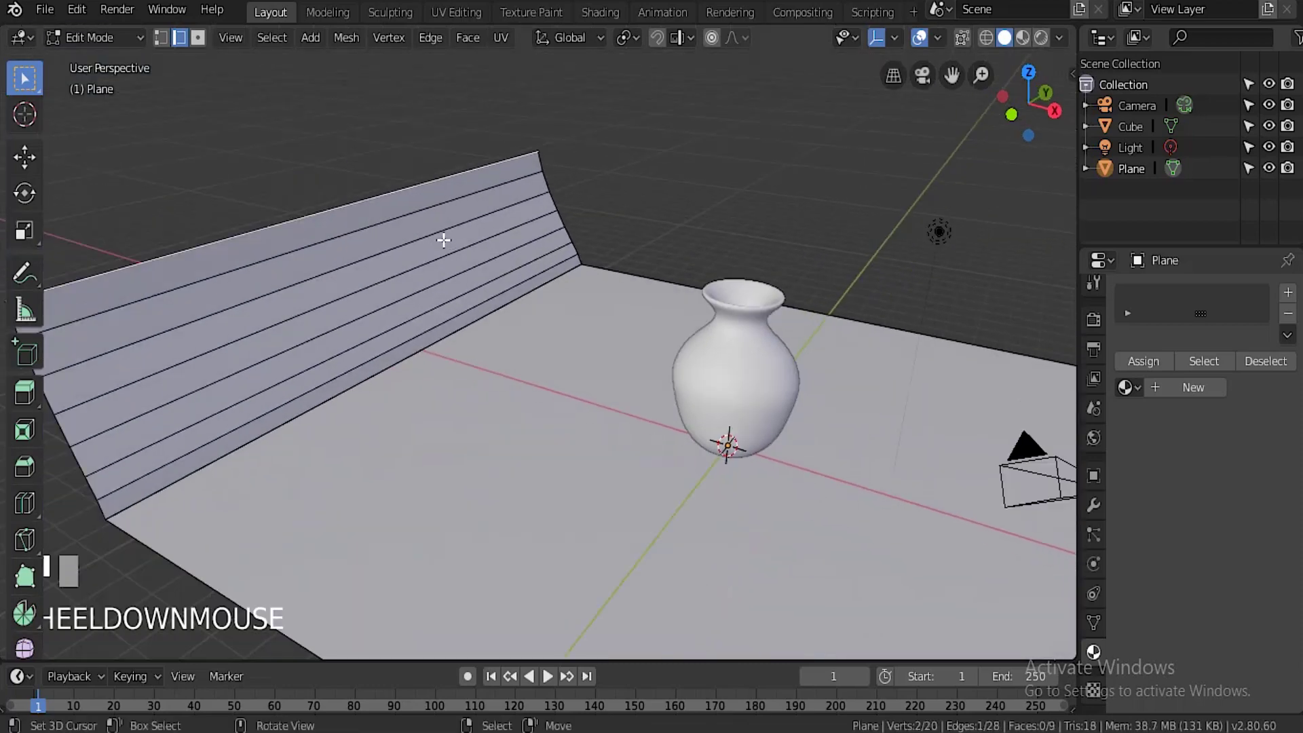
scroll(678, 399, "up", 2)
Move the vase about 6 m along the X axis, nearer the backdrop.
key("Tab")
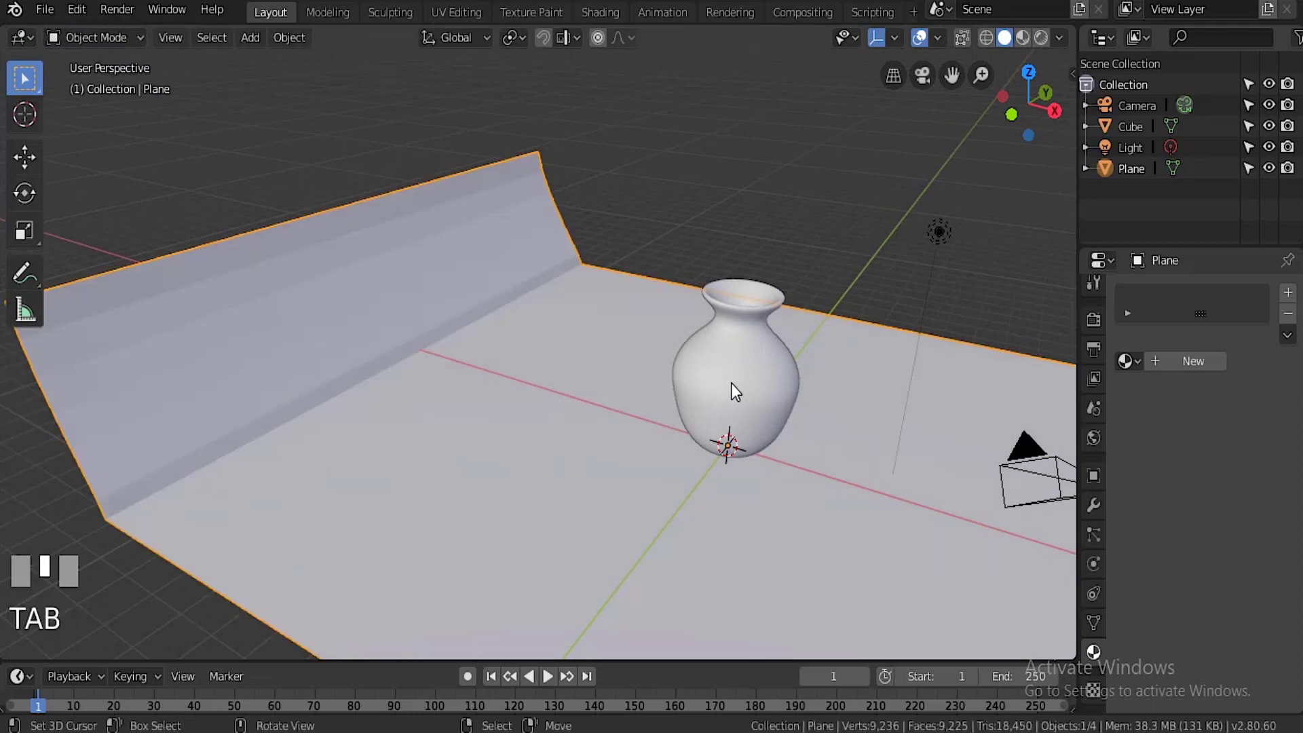
right_click(730, 383)
key("g")
key("z")
key("x")
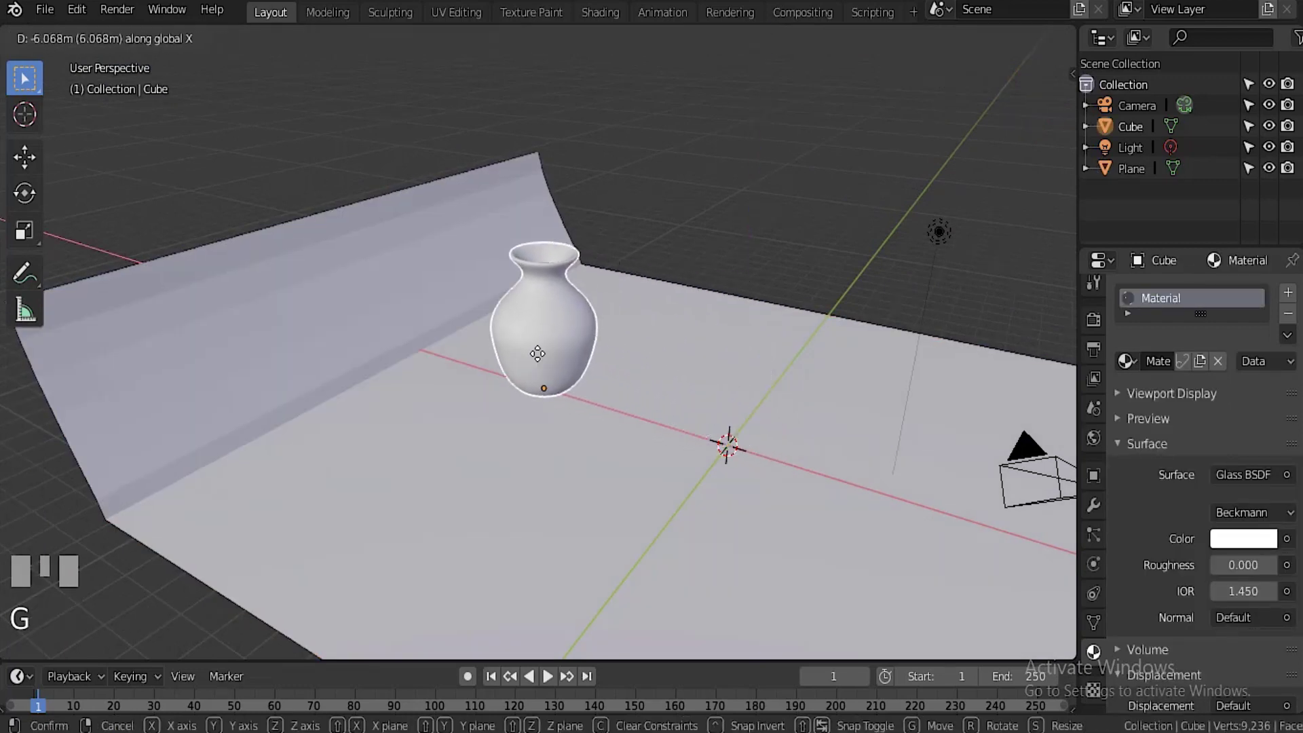
left_click(550, 355)
middle_click_drag(711, 192, 689, 217)
Select the backdrop plane and orbit the view to look at the vase.
key("Tab")
key("b")
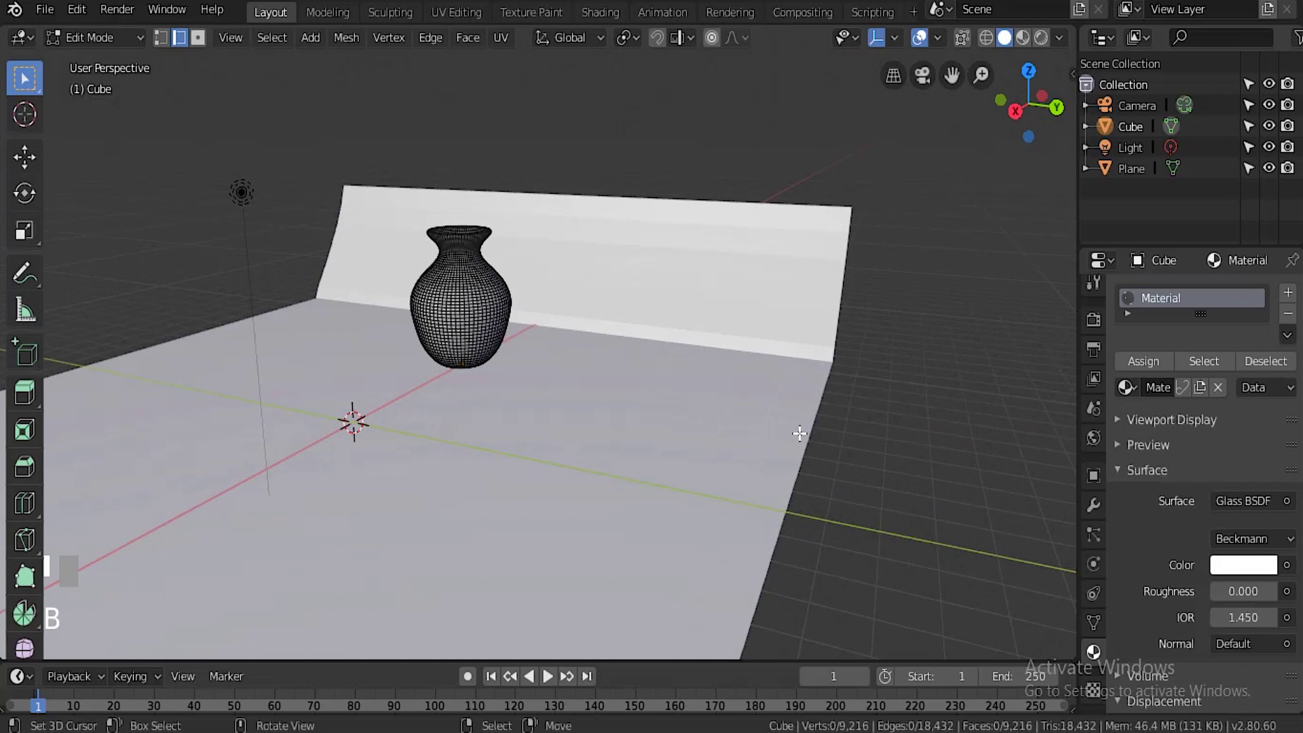
key("Tab")
right_click(779, 469)
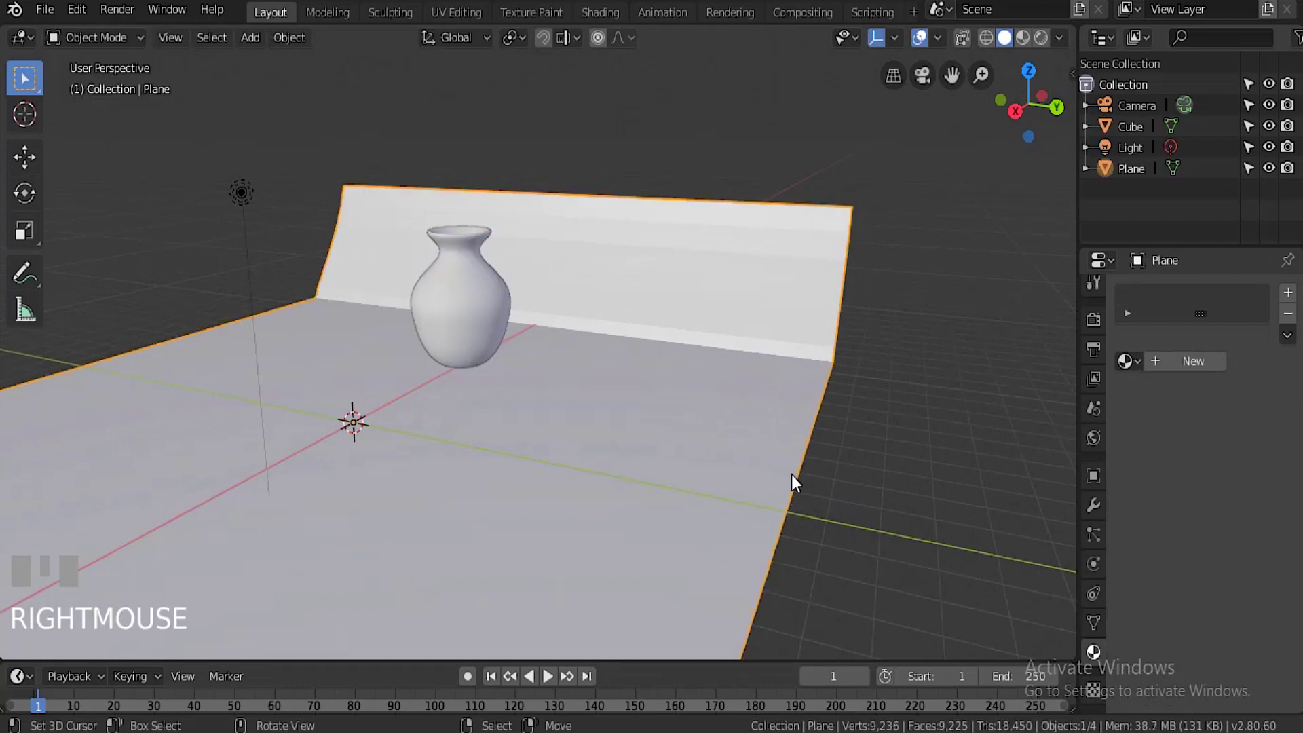
scroll(500, 272, "up", 5)
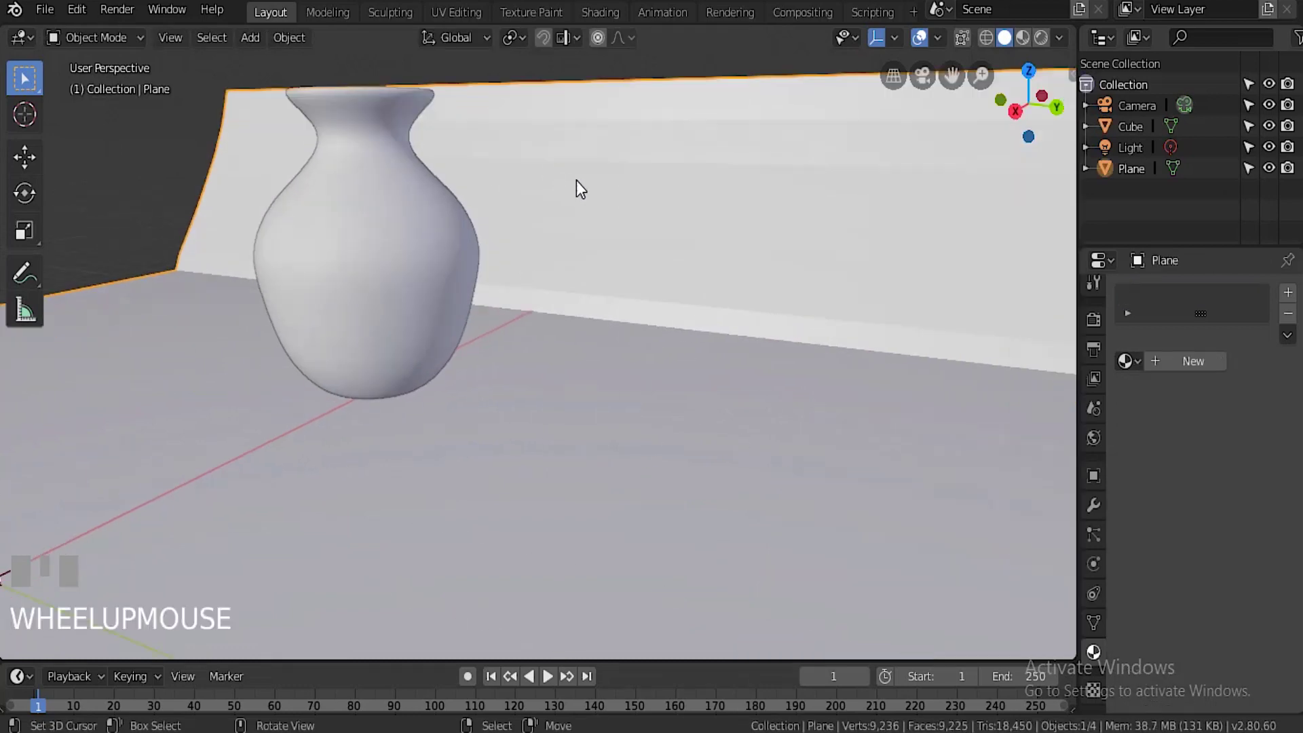
middle_click_drag(576, 190, 750, 245)
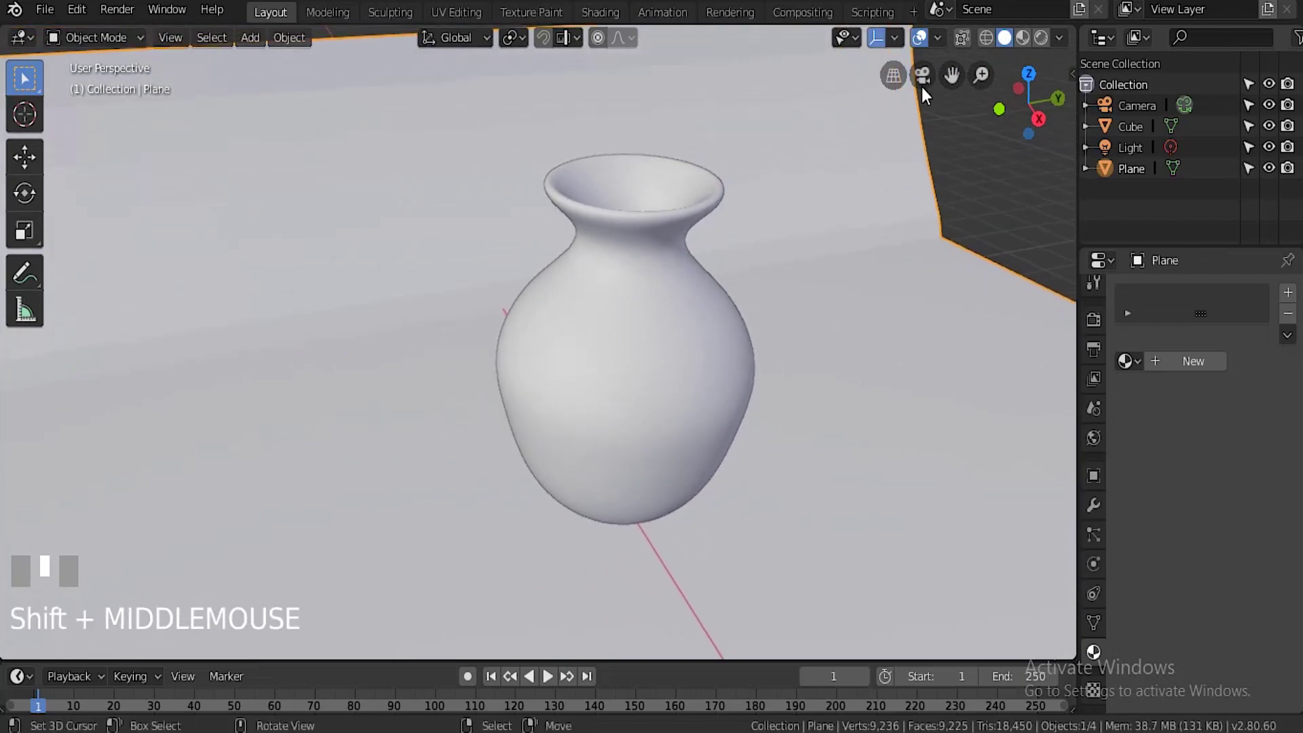
Switch the viewport to Rendered shading and zoom in around the vase.
left_click(1042, 38)
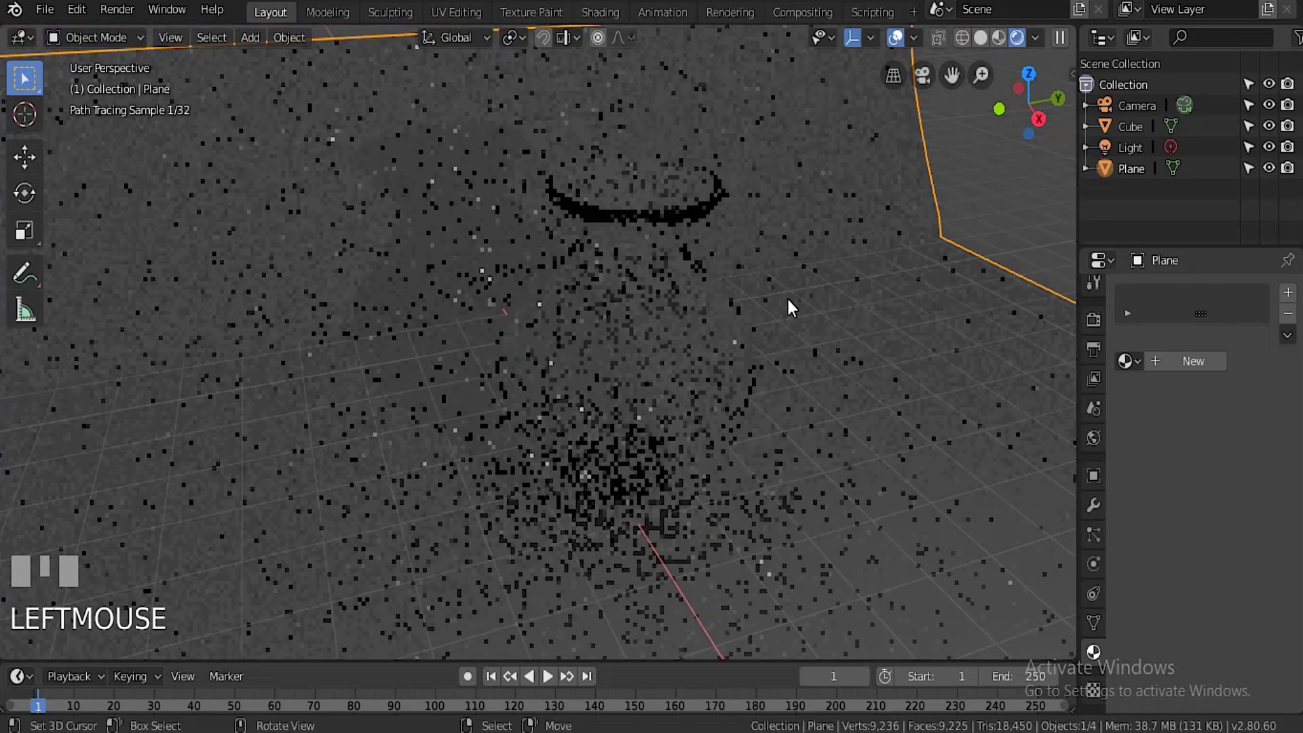
middle_click_drag(846, 274, 800, 255)
scroll(800, 255, "up", 2)
scroll(800, 255, "up", 2)
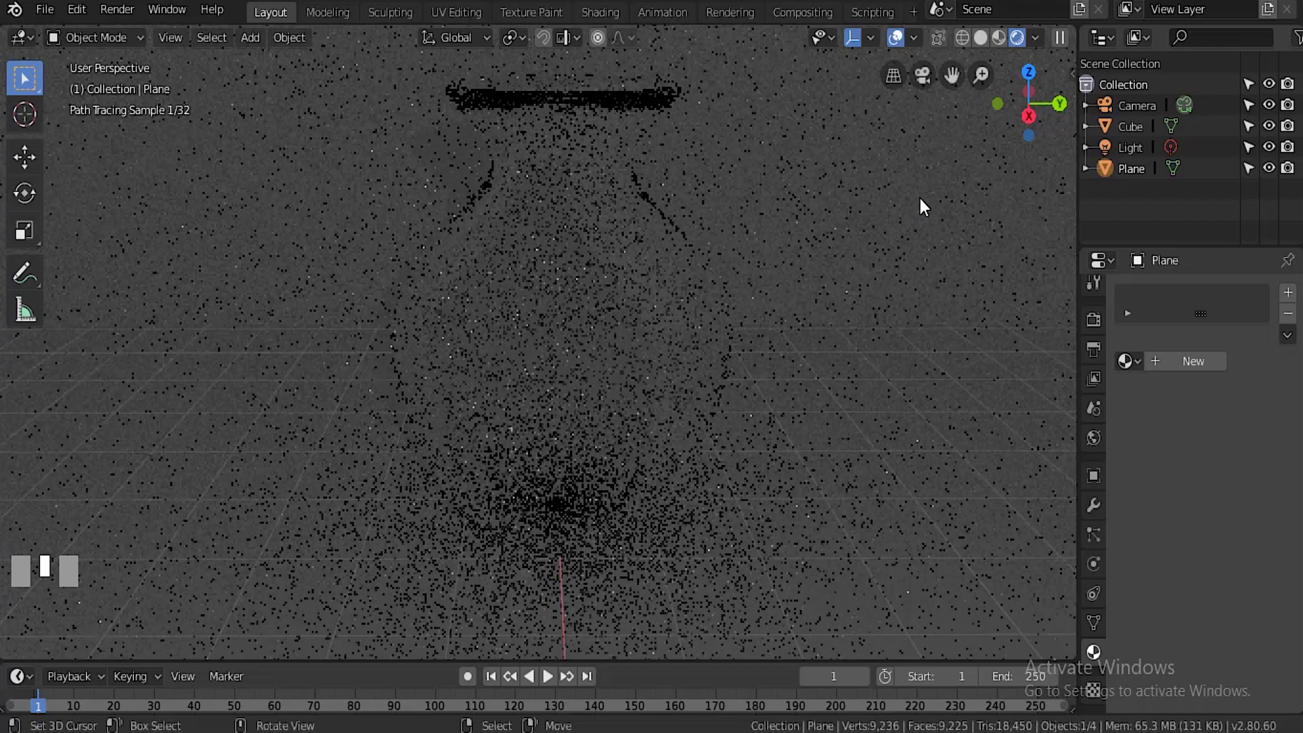
Return to Solid shading and place the 3D cursor on the floor right of the vase.
left_click(984, 37)
scroll(782, 192, "down", 5)
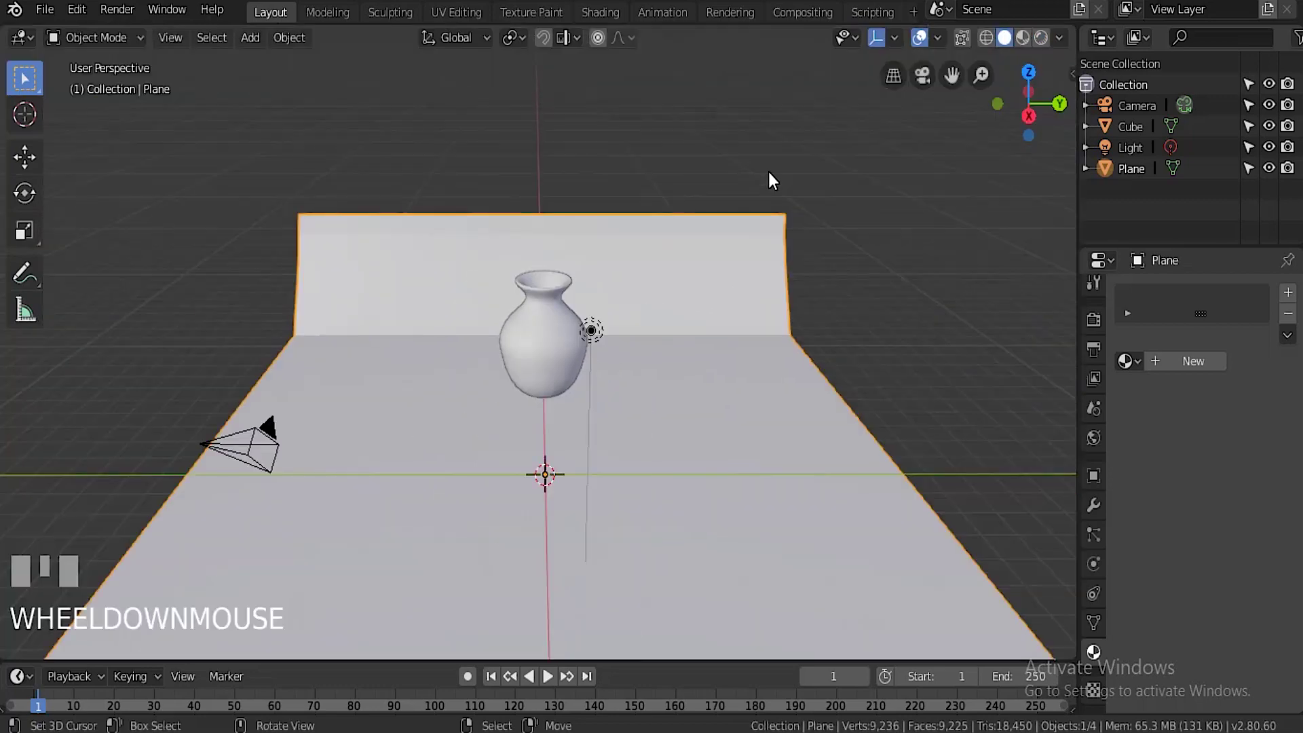
scroll(769, 179, "up", 3)
middle_click_drag(715, 172, 681, 224)
scroll(919, 262, "up", 3)
middle_click_drag(918, 262, 701, 236)
scroll(702, 238, "down", 5)
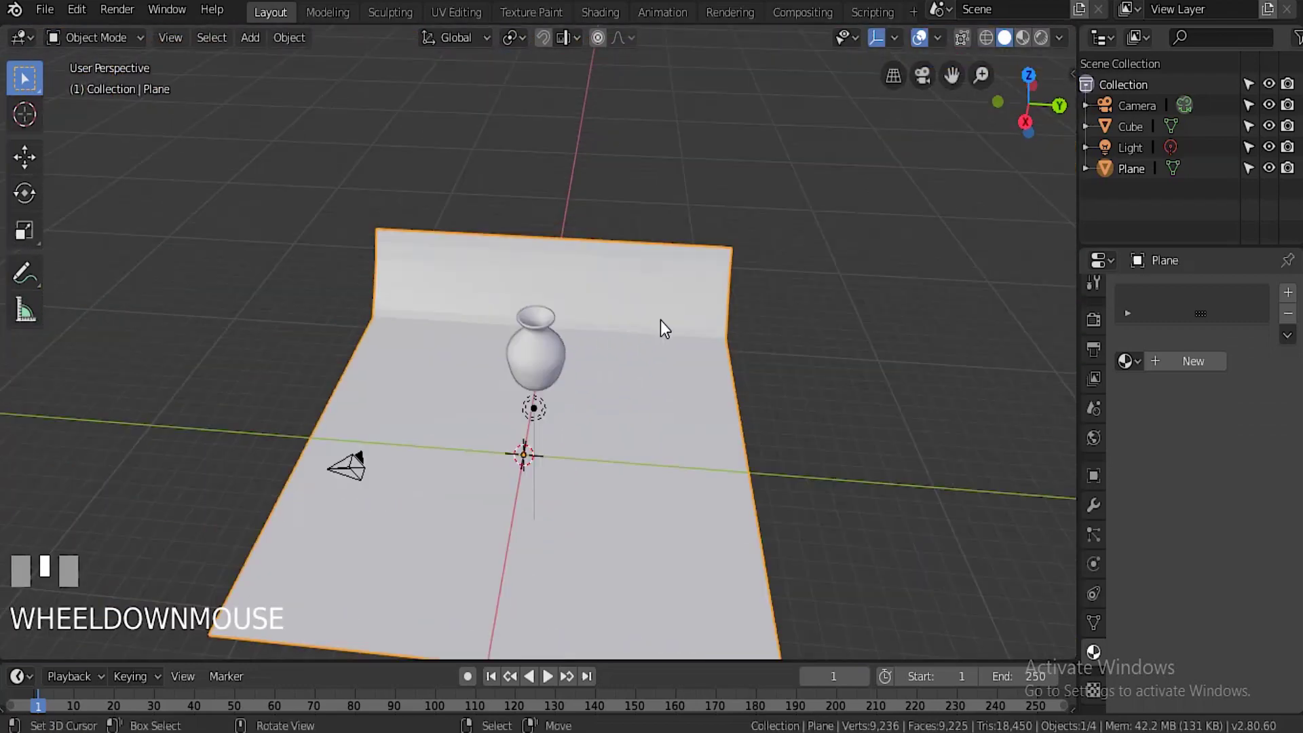
scroll(663, 326, "up", 3)
left_click(679, 479)
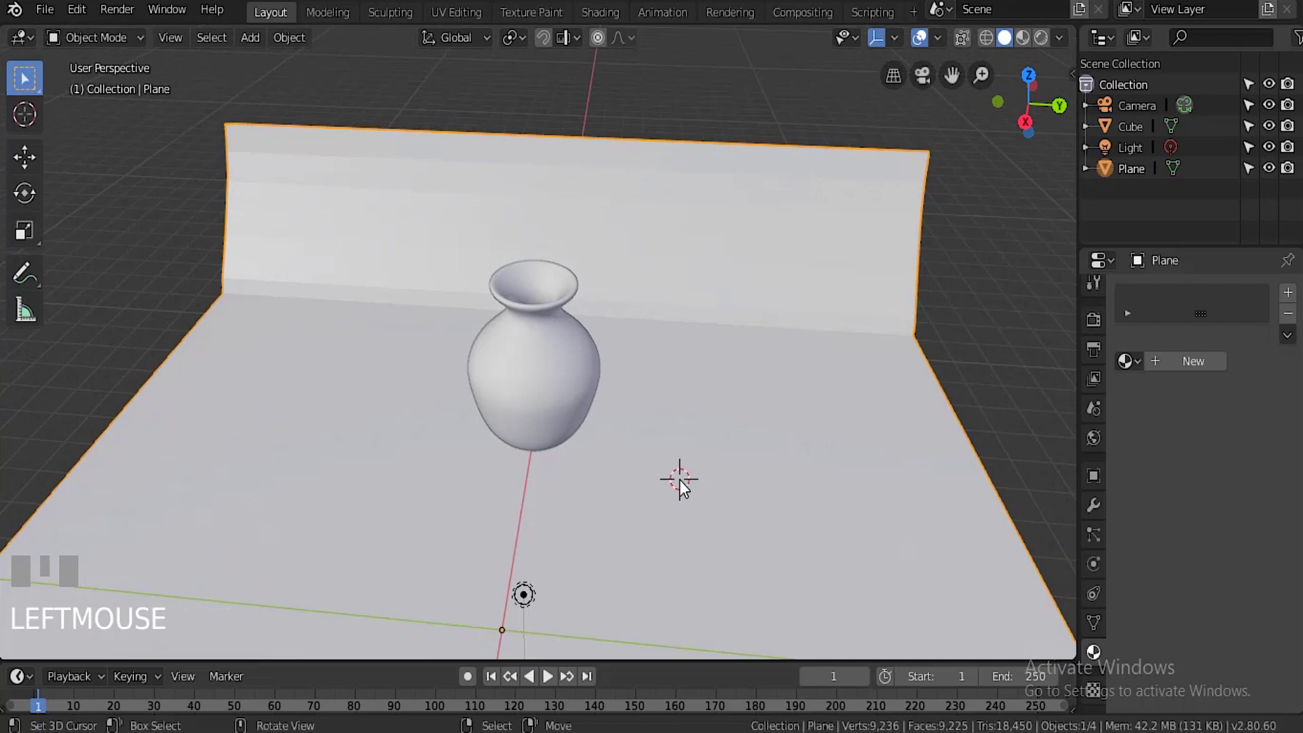
Add an Area light at the 3D cursor.
key("shift+a")
mouse_move(656, 328)
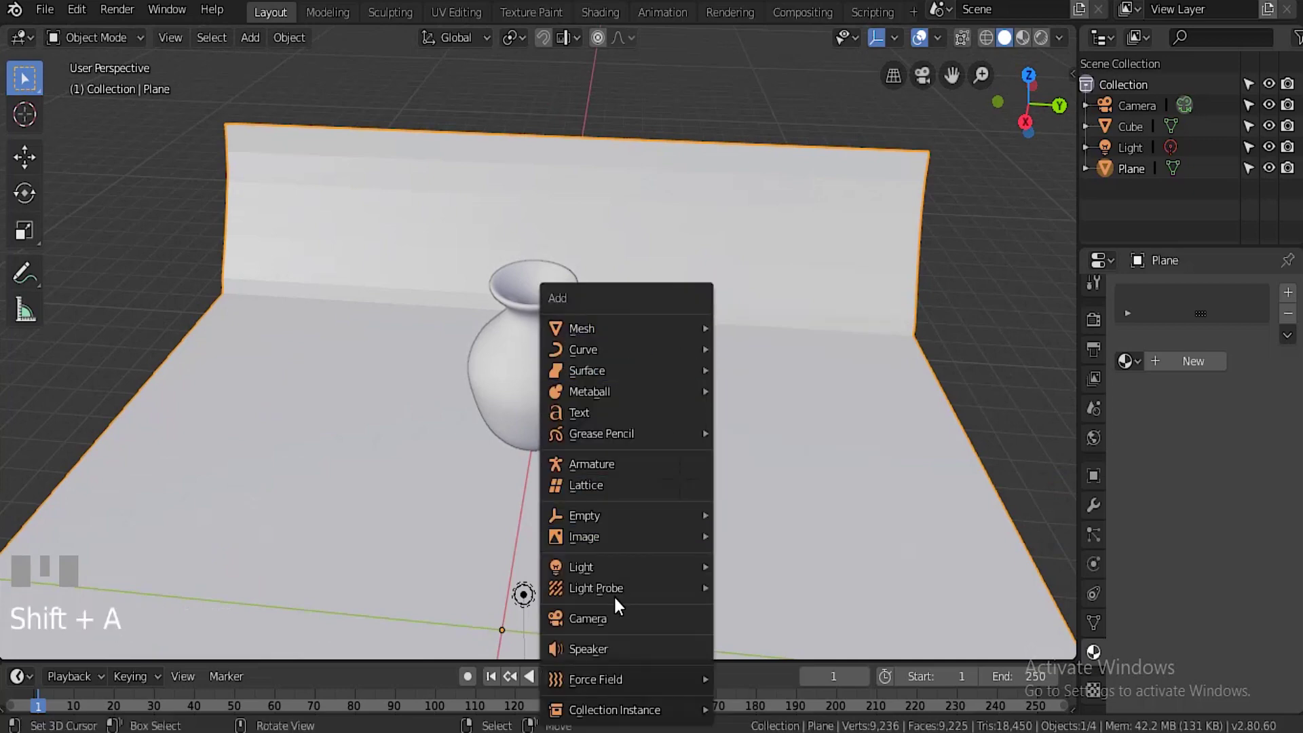
mouse_move(593, 570)
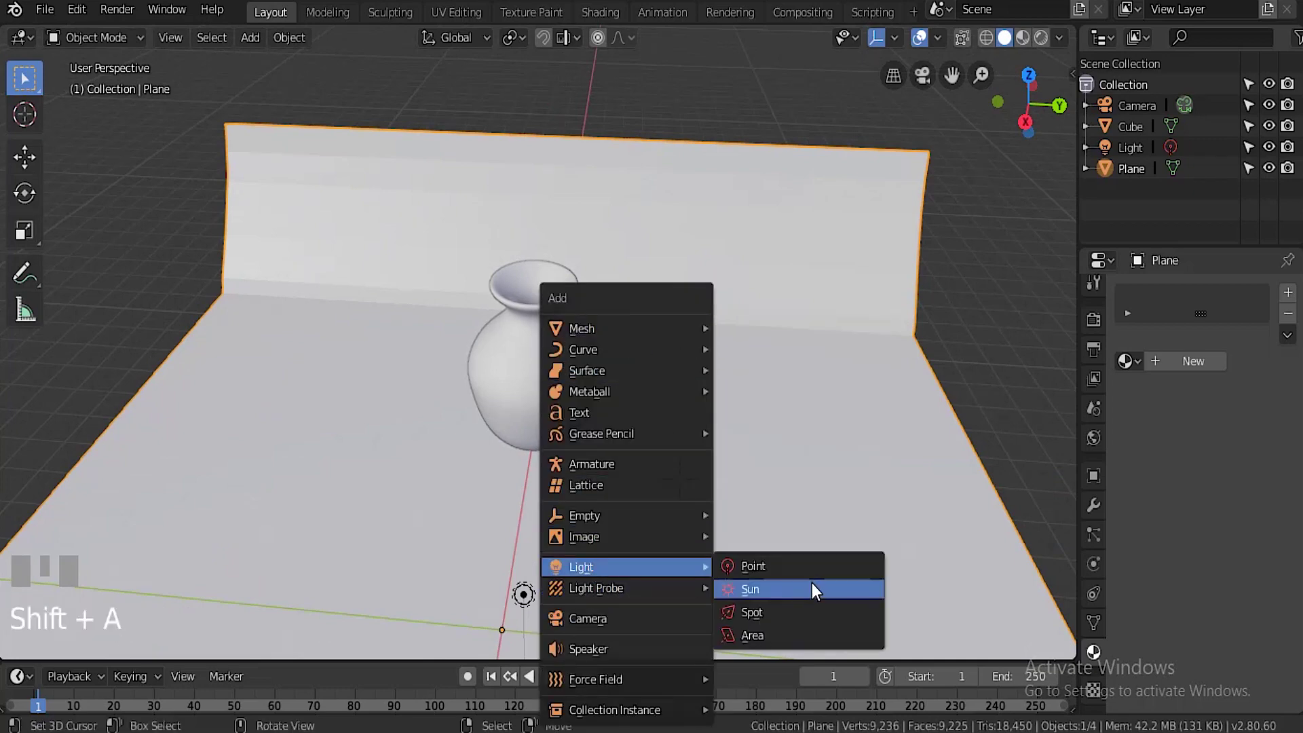
left_click(788, 631)
Raise the area light, tilt it toward the vase, and scale it up about 3.6 times.
key("g")
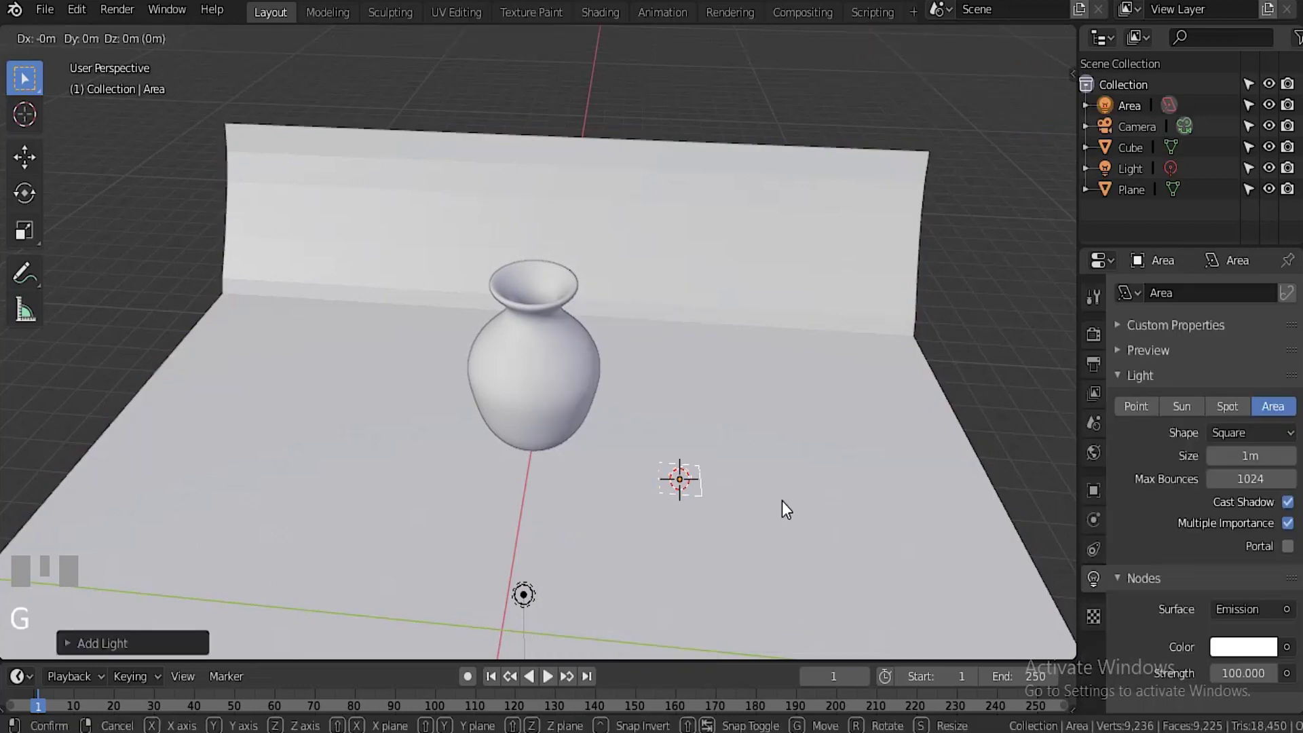
key("z")
left_click(831, 226)
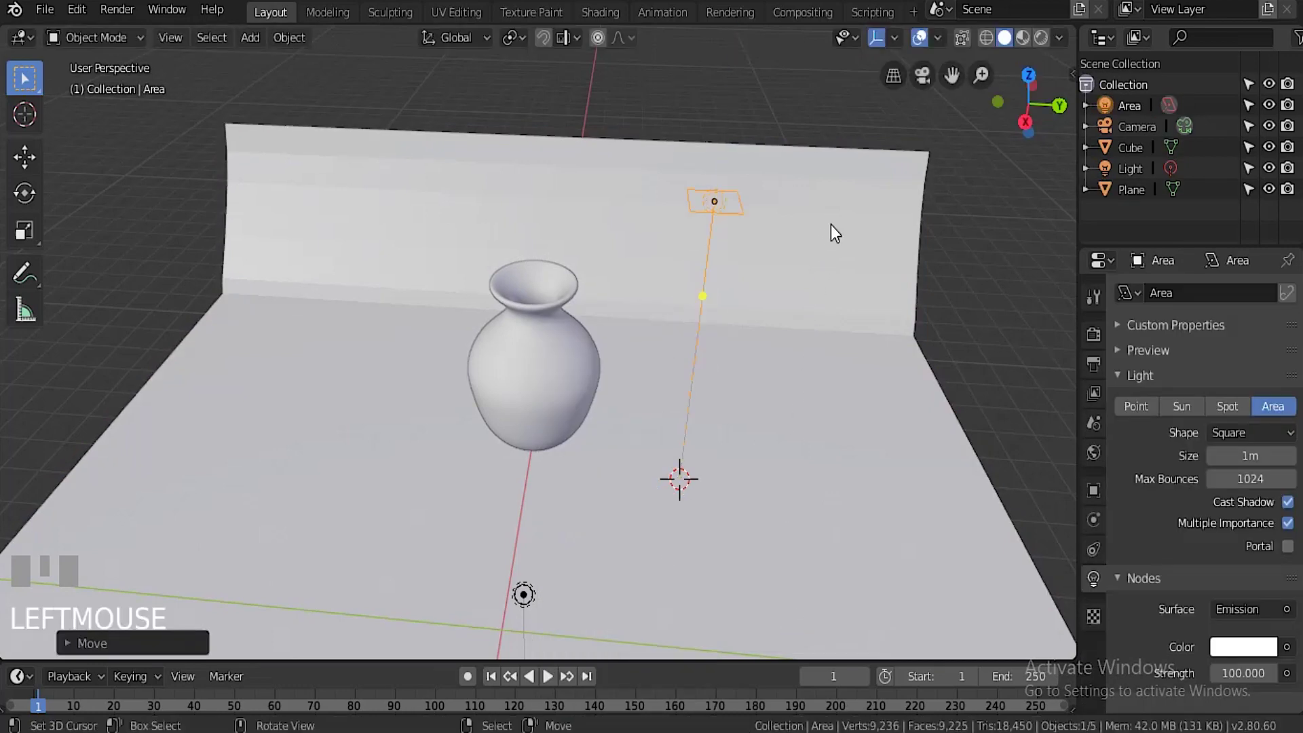
key("r")
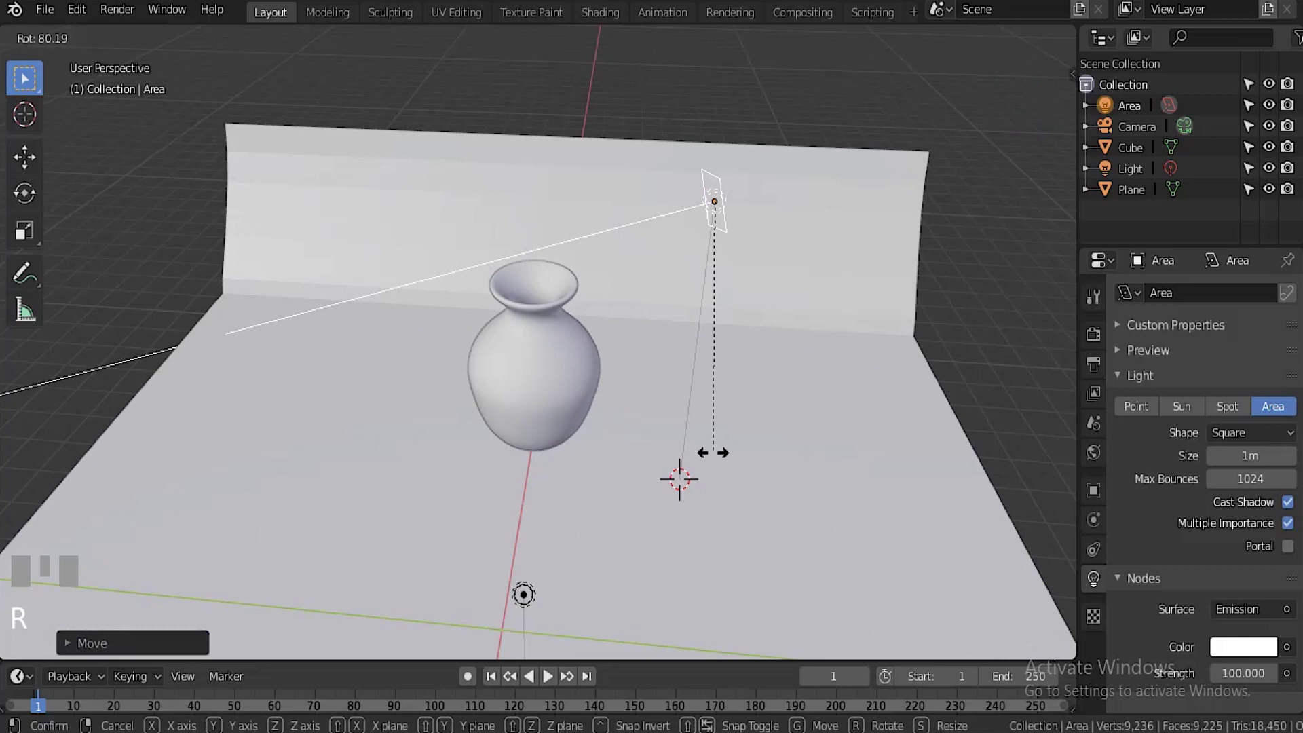
left_click(788, 439)
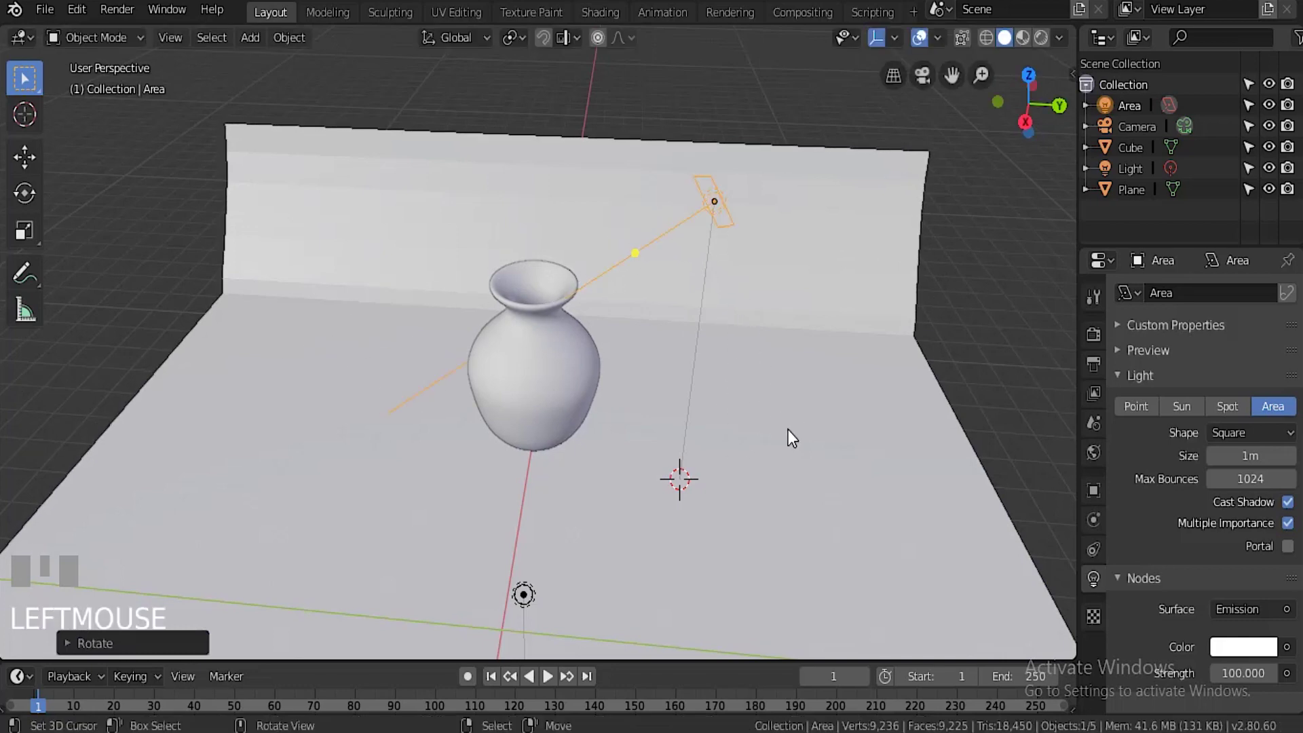
key("s")
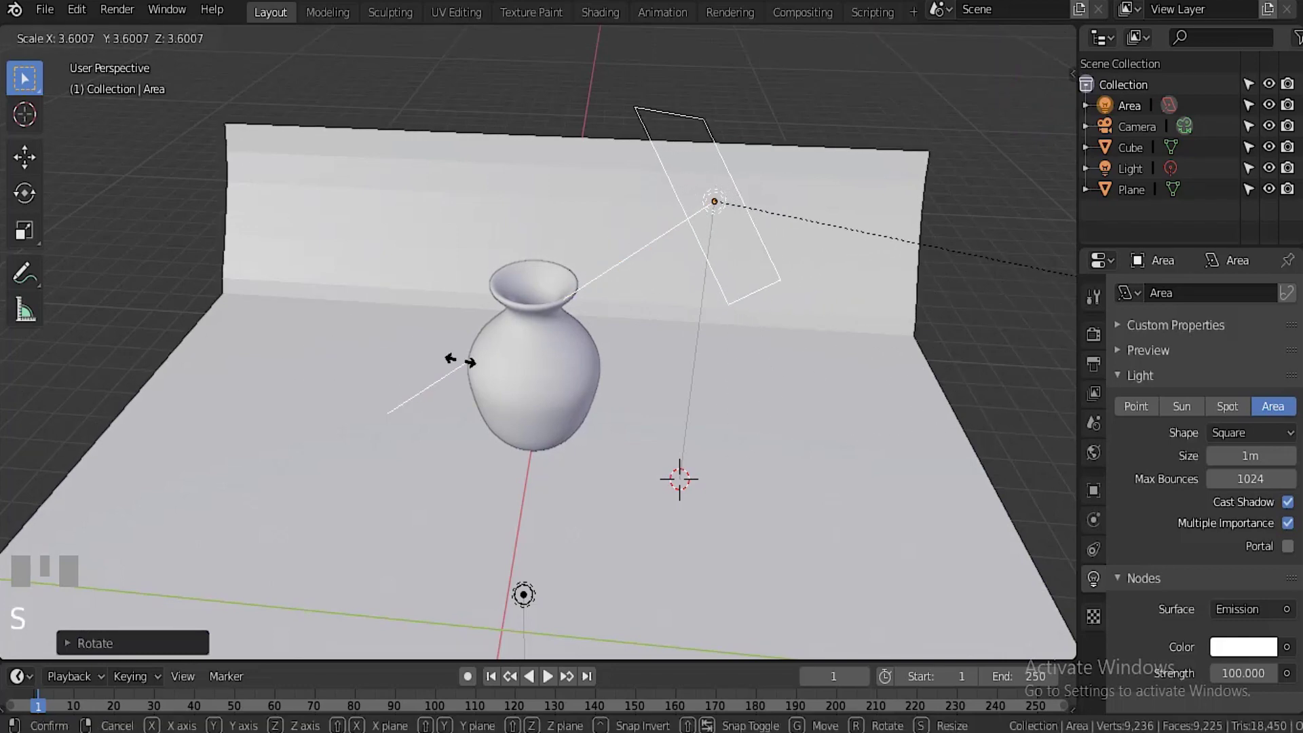
left_click(575, 337)
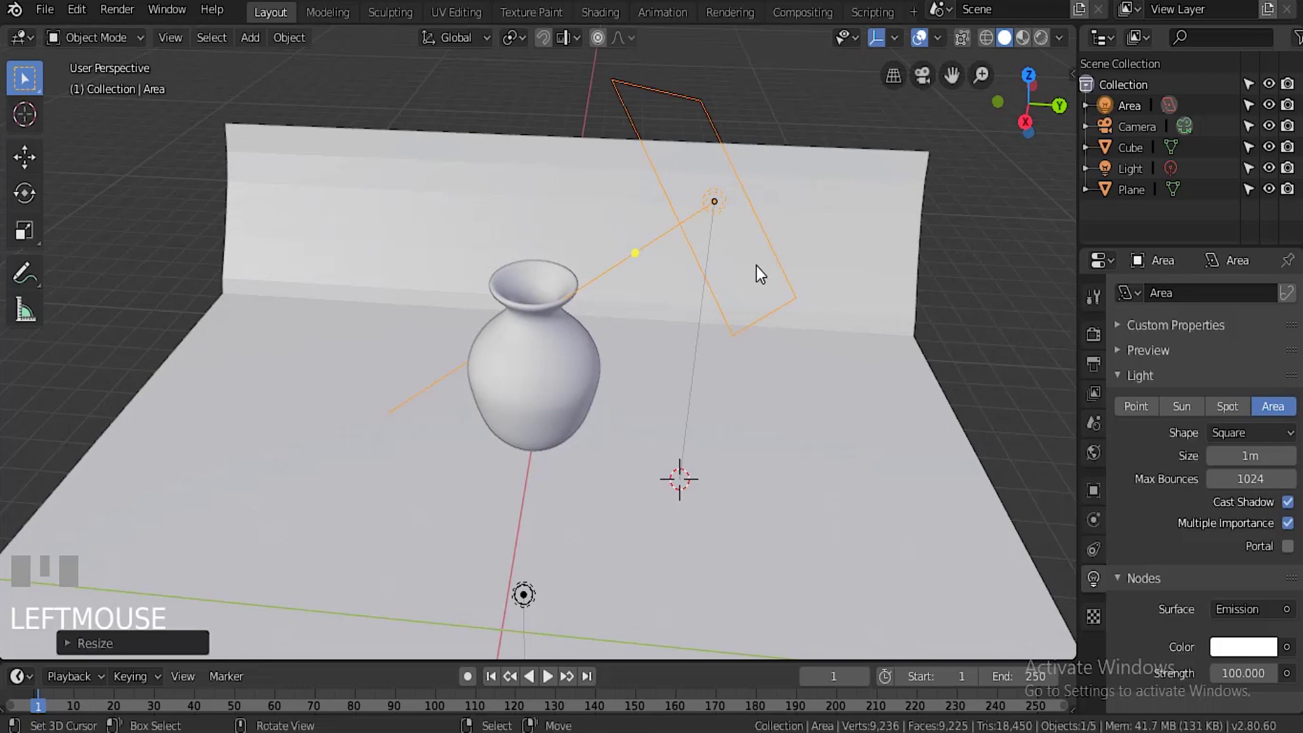
Set the area light's strength to 100.
left_click(1243, 672)
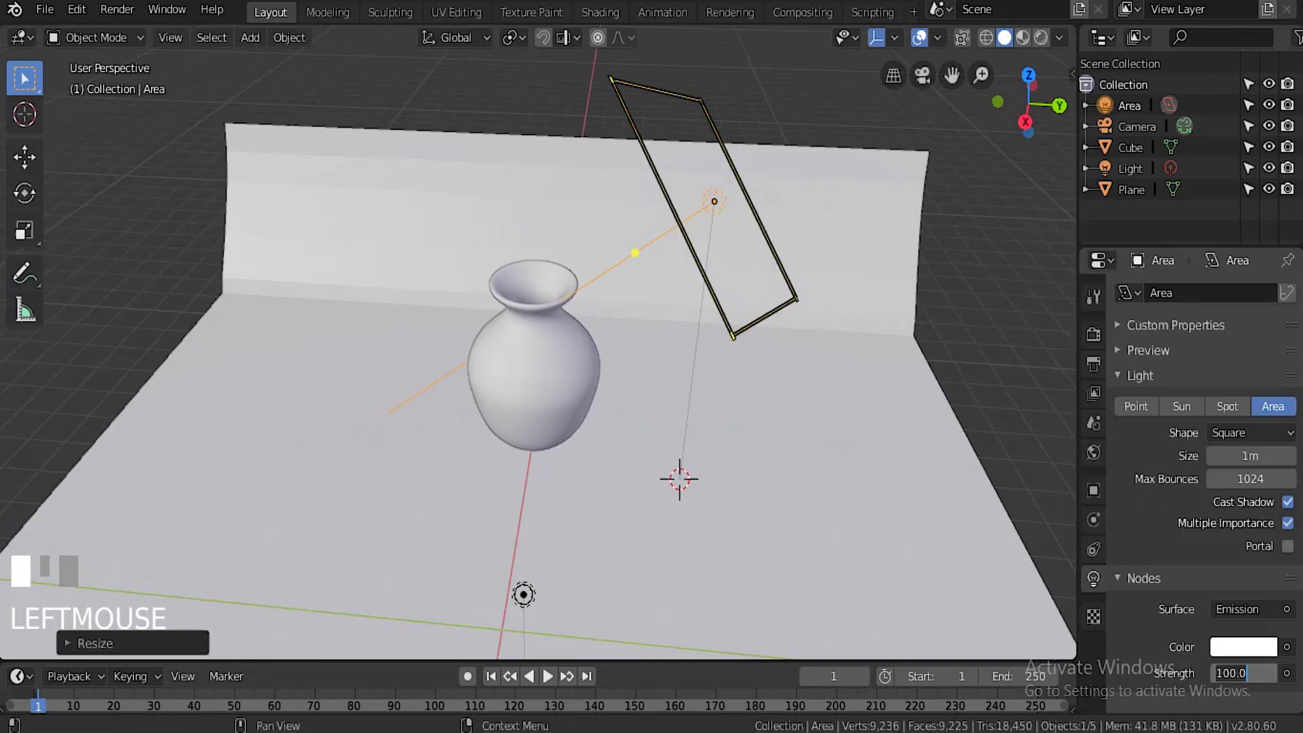
key("BackSpace")
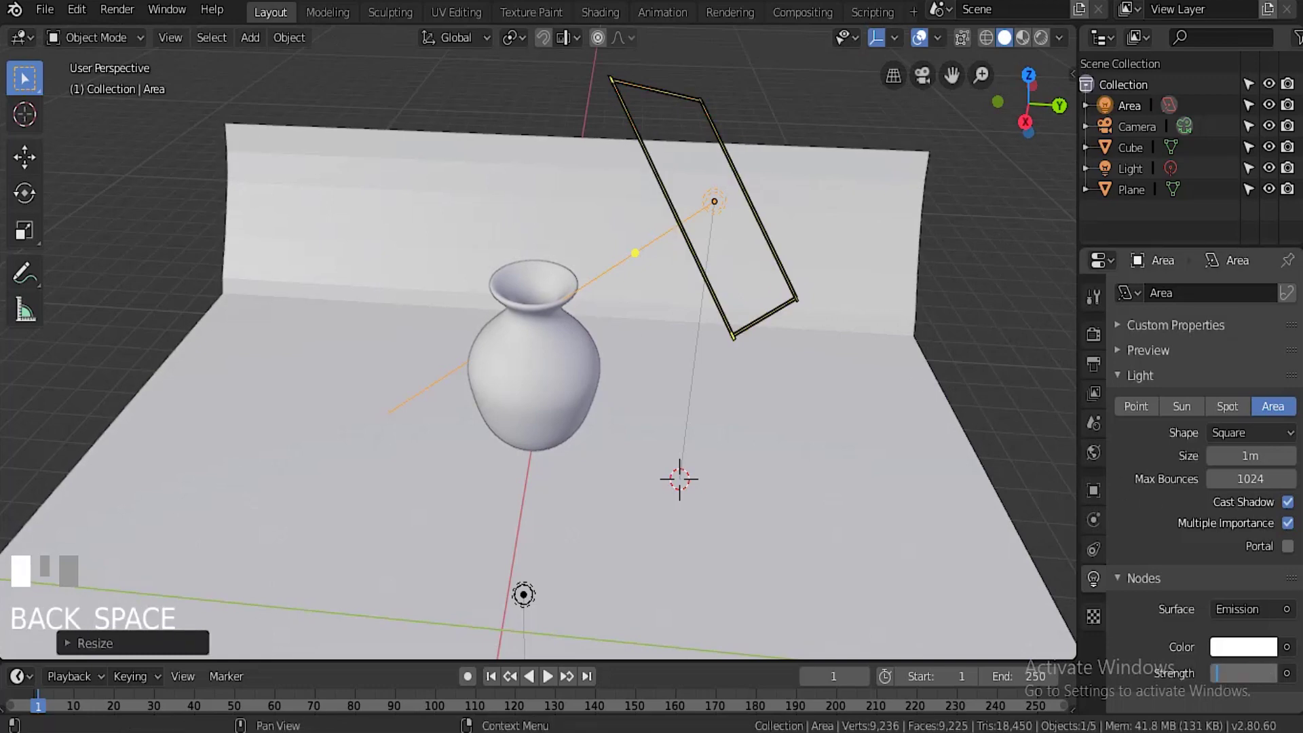
type("100")
key("Return")
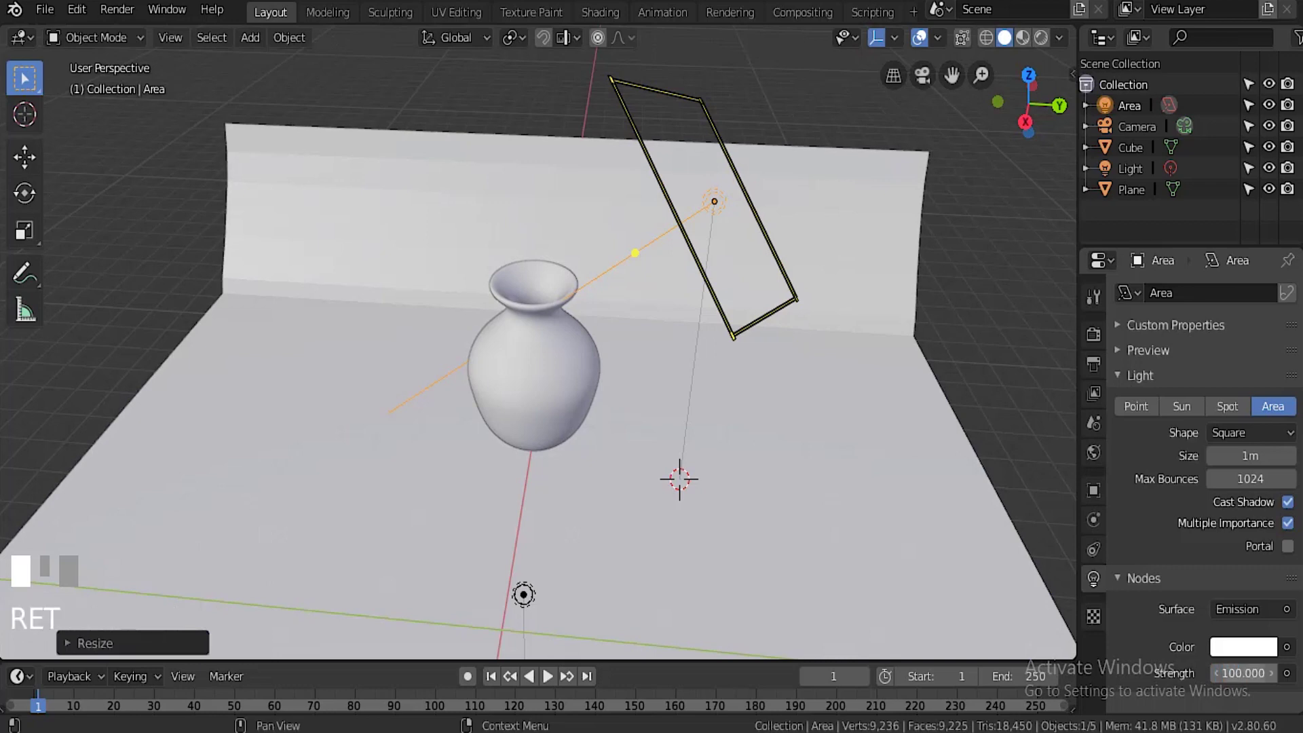
Raise the area light's strength to 1000, previewing in Rendered shading before returning to Solid.
left_click(1040, 38)
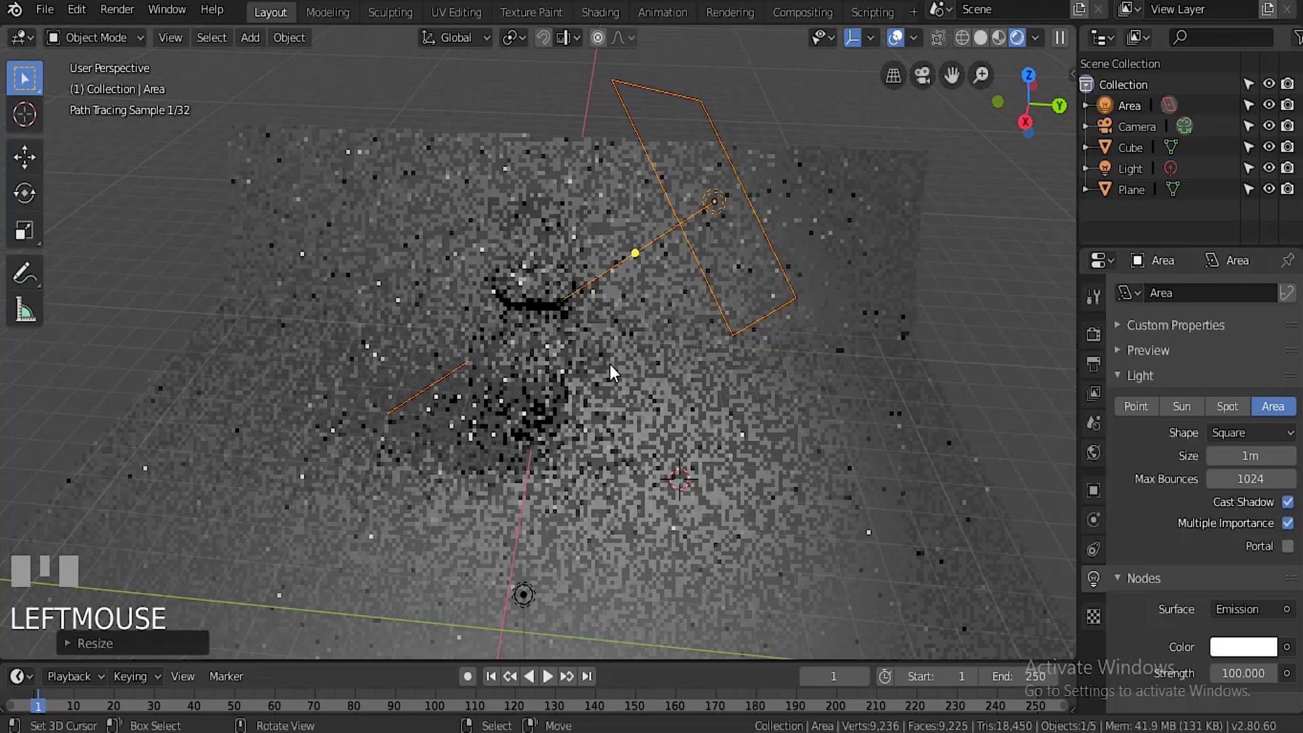
scroll(609, 364, "up", 5)
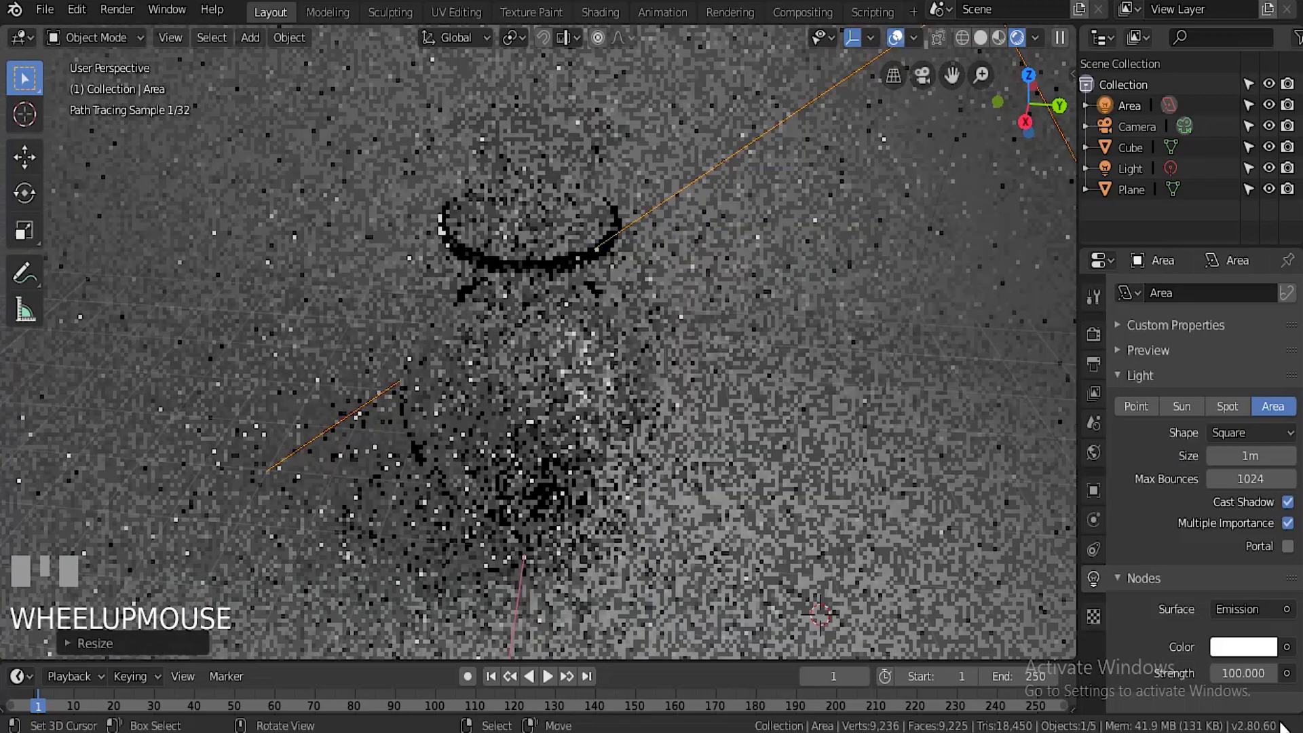
left_click(1224, 672)
key("BackSpace")
type("100")
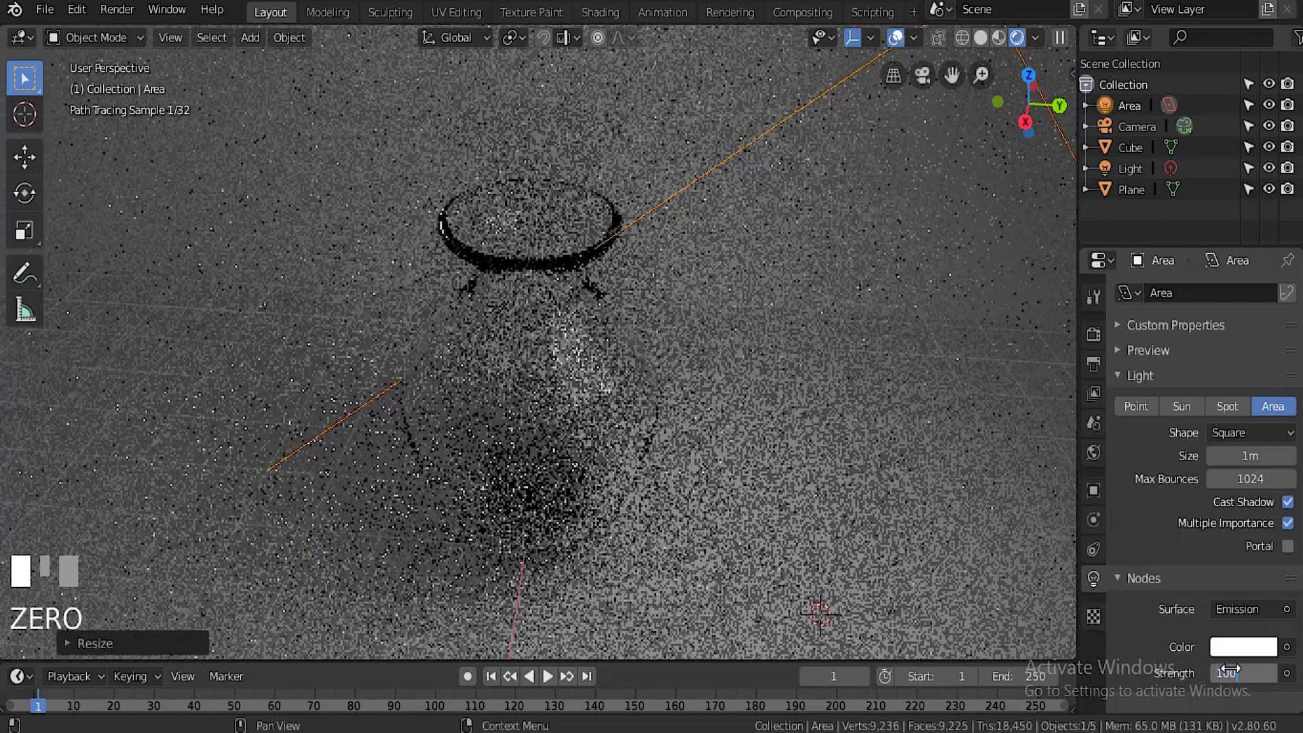
type("0")
key("Return")
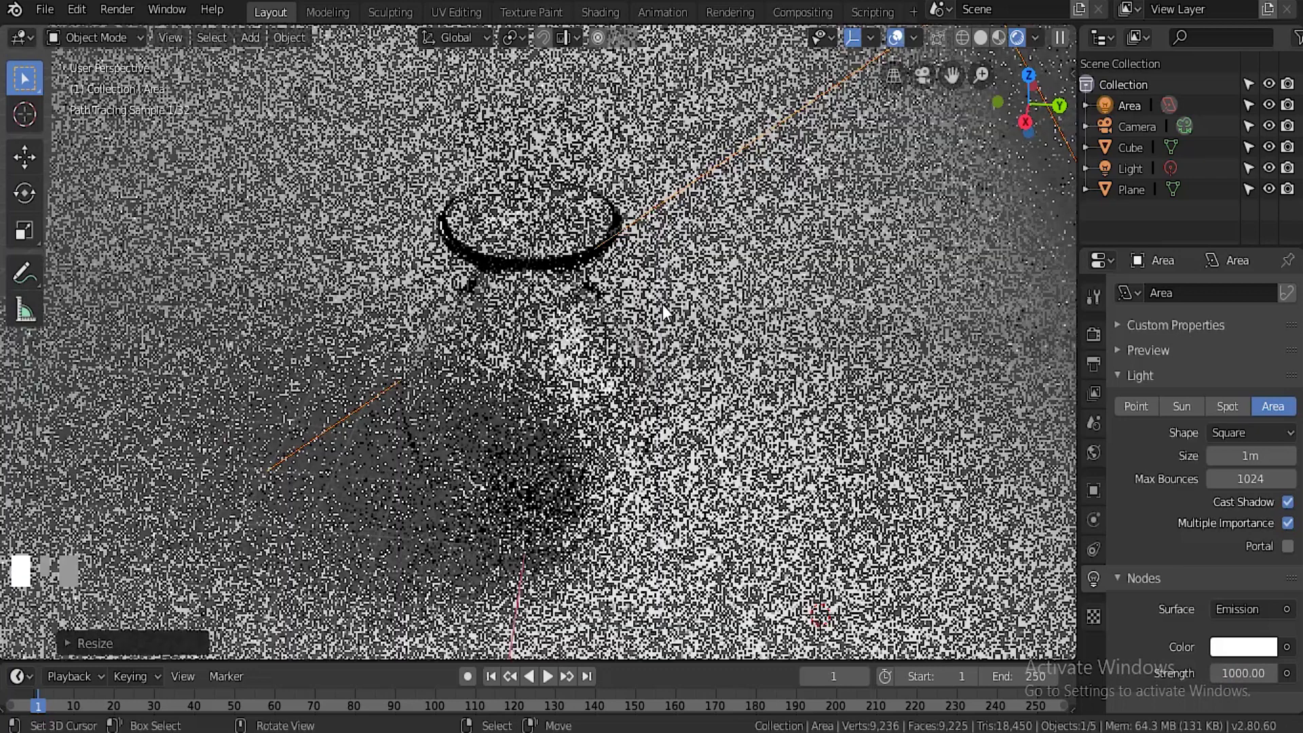
left_click(980, 37)
scroll(513, 340, "down", 4)
scroll(513, 340, "down", 3)
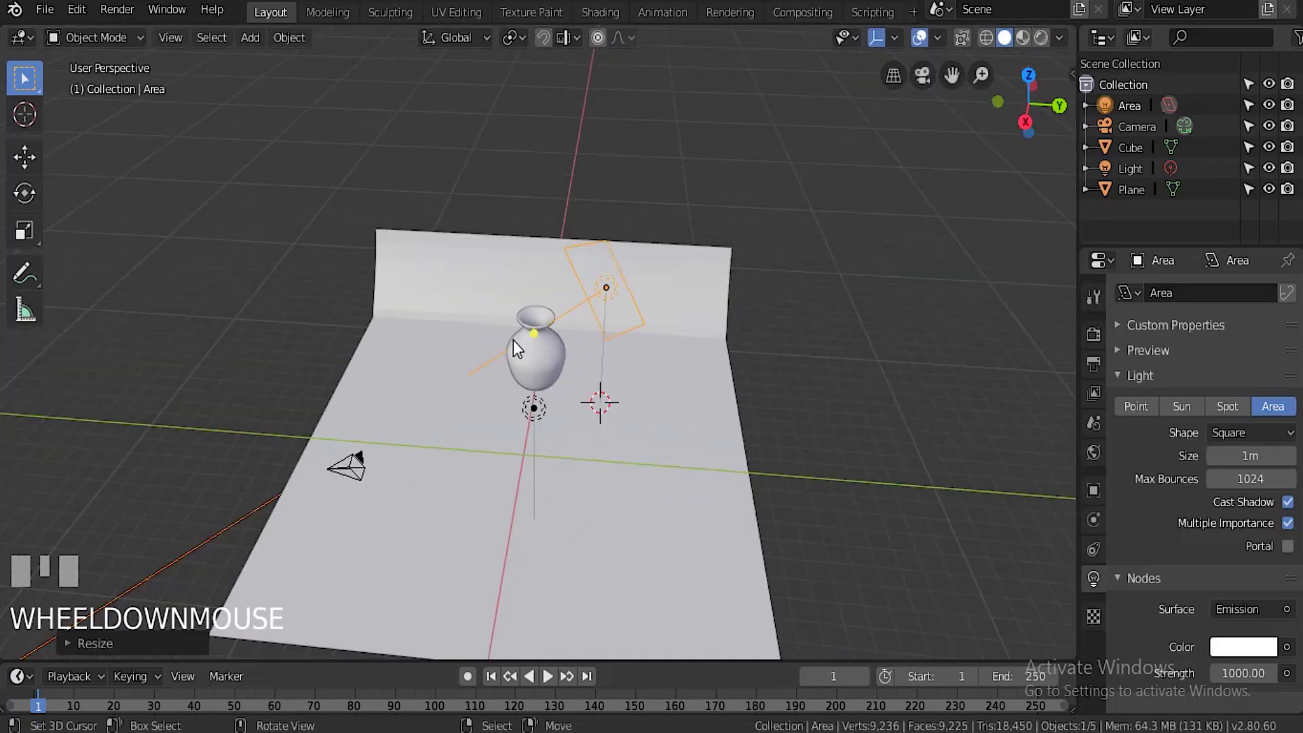
Look through the scene camera and enable Lock Camera to View in the sidebar's View tab.
key("KP_0")
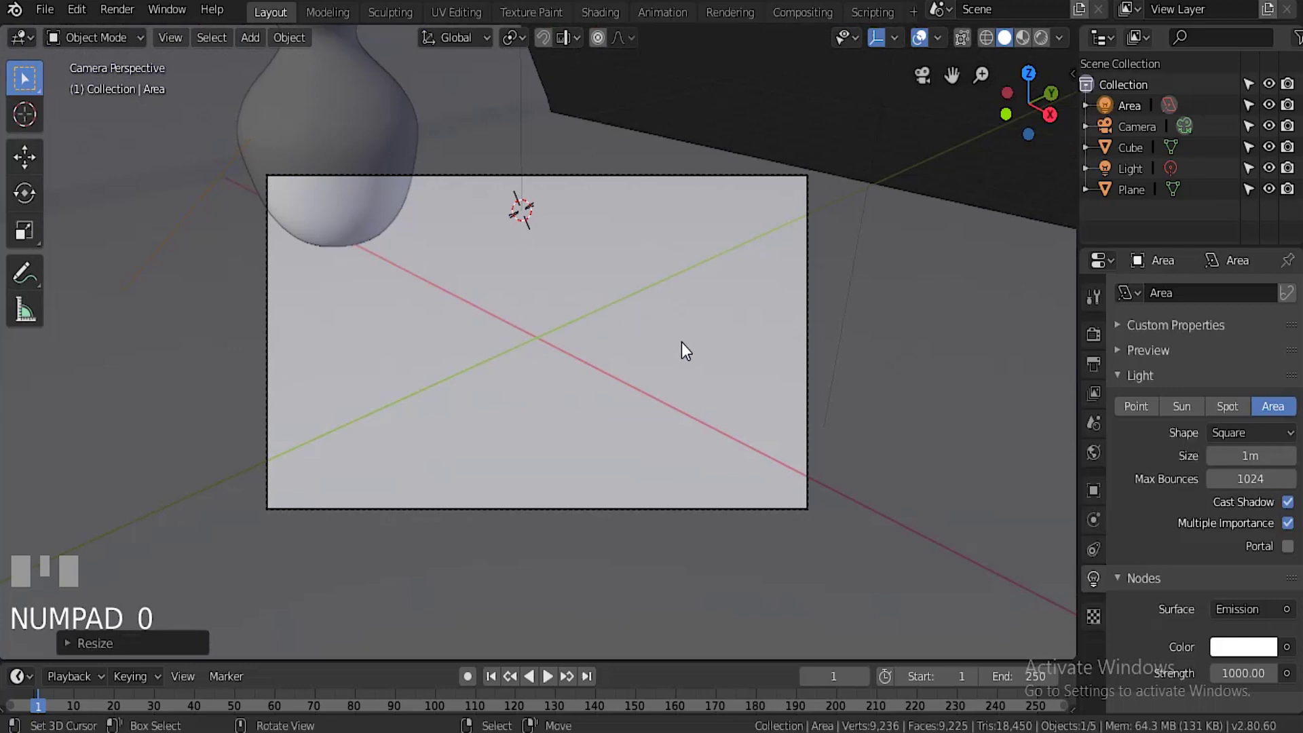
key("n")
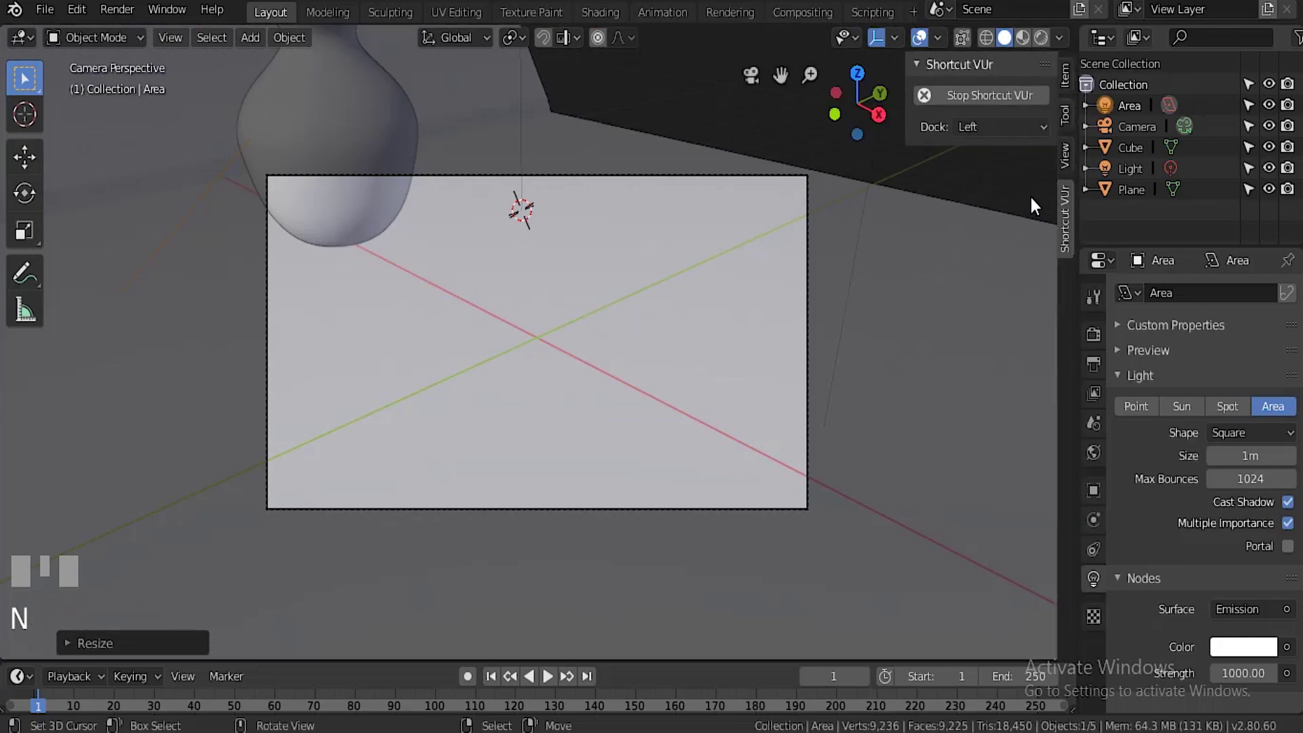
left_click(1065, 119)
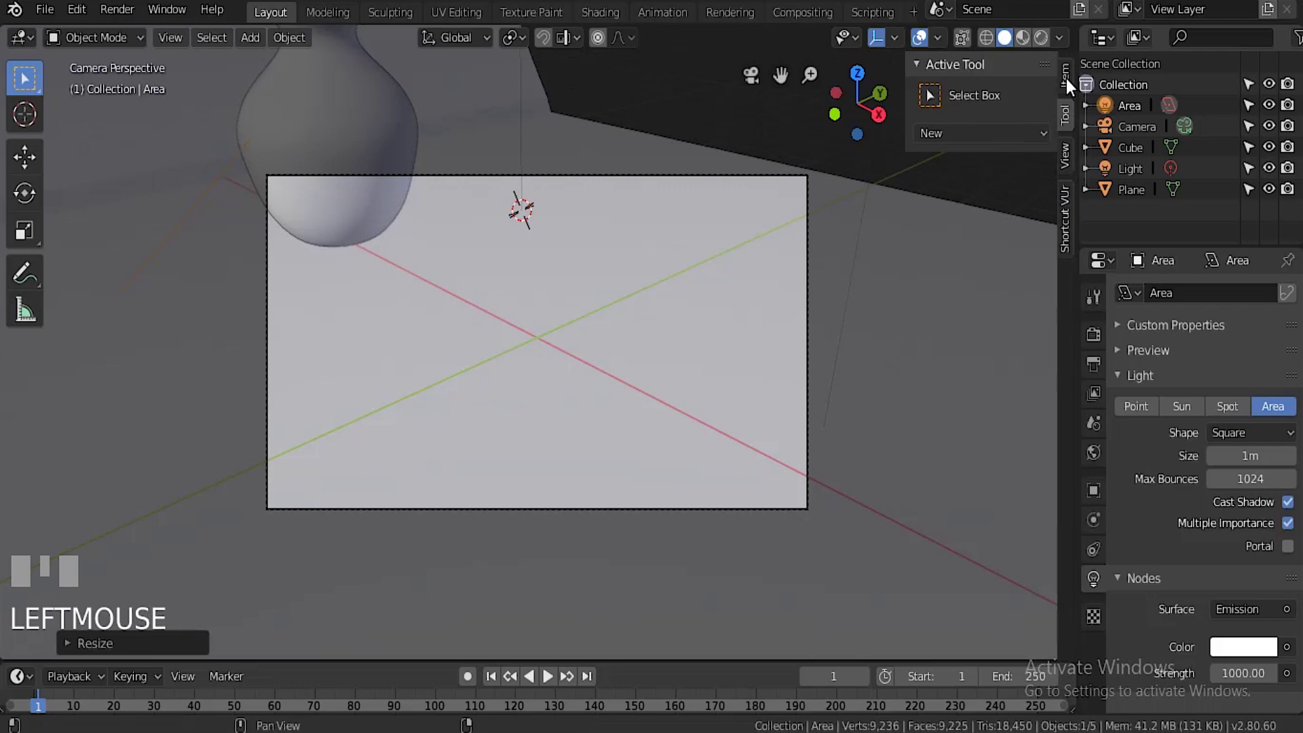
left_click(1065, 79)
left_click(1064, 154)
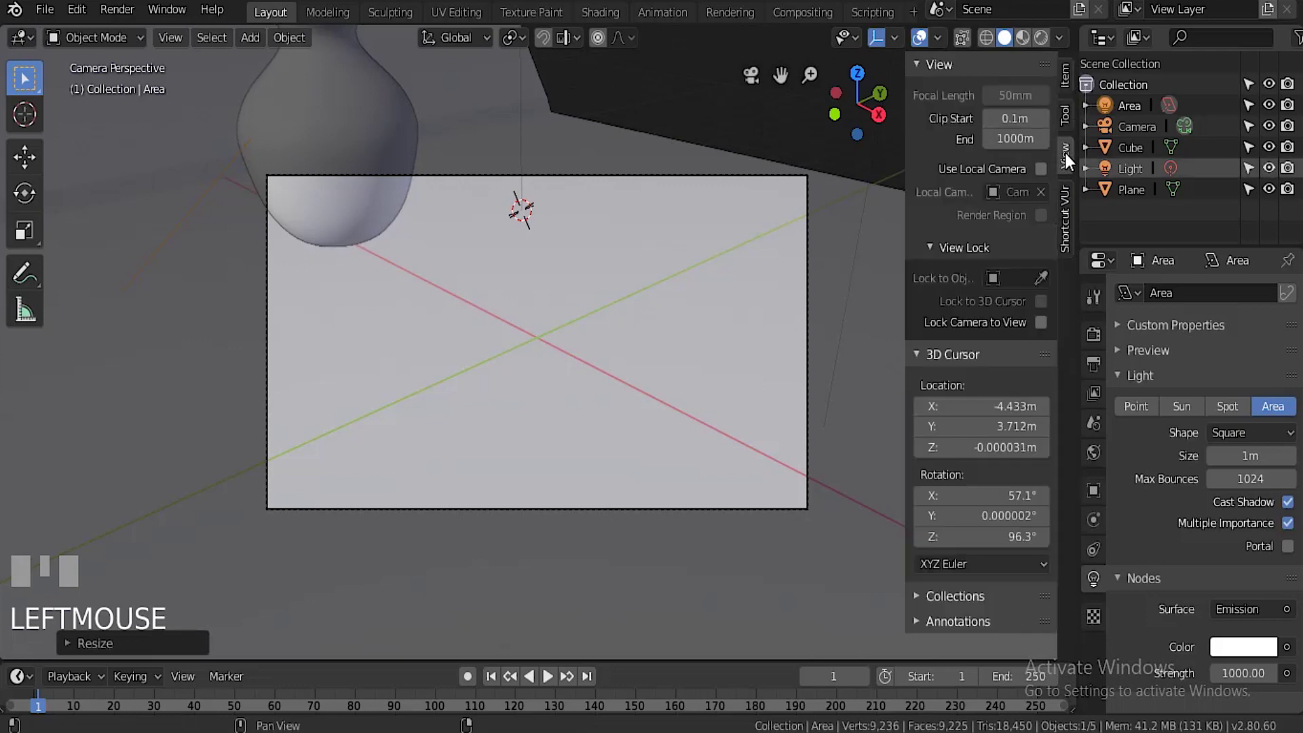
left_click(1040, 322)
Orbit, pan and zoom the locked camera until the vase sits centred in frame.
scroll(436, 240, "down", 2)
scroll(461, 247, "up", 2)
middle_click_drag(490, 255, 514, 243)
middle_click_drag(558, 282, 666, 371, "shift")
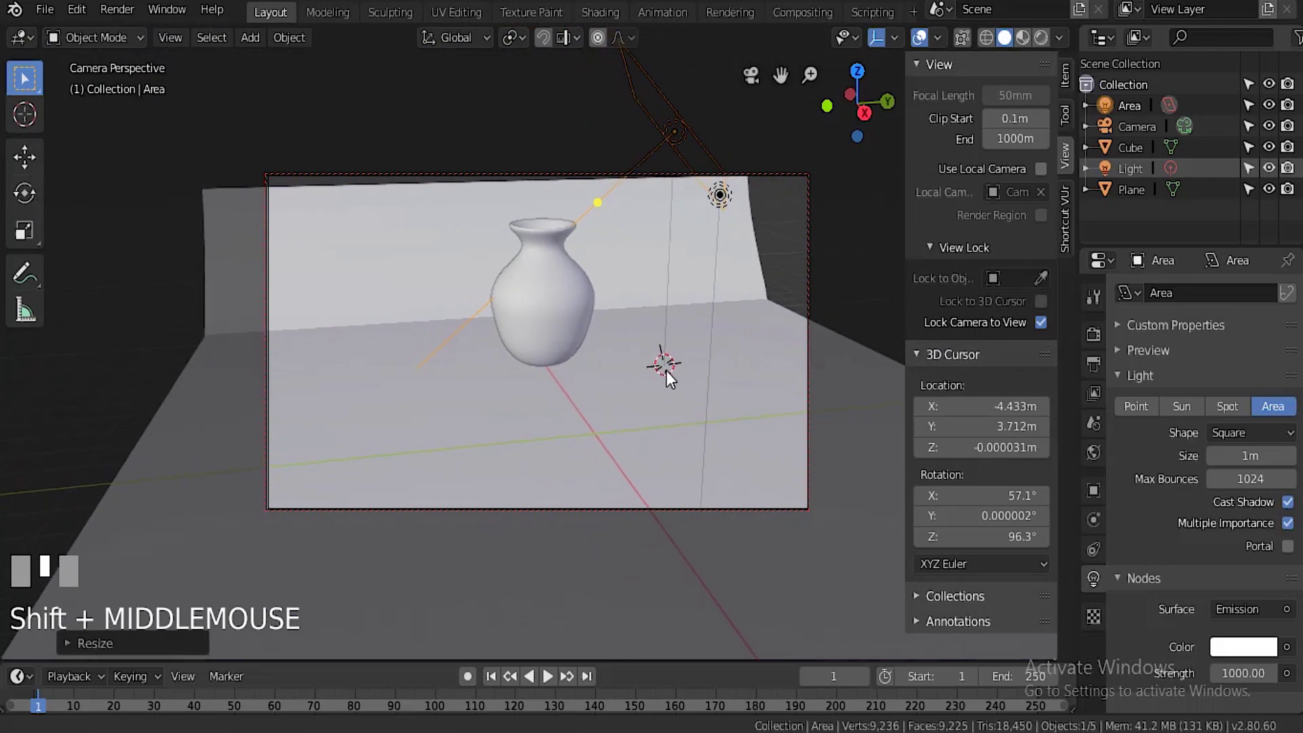
scroll(653, 316, "up", 3)
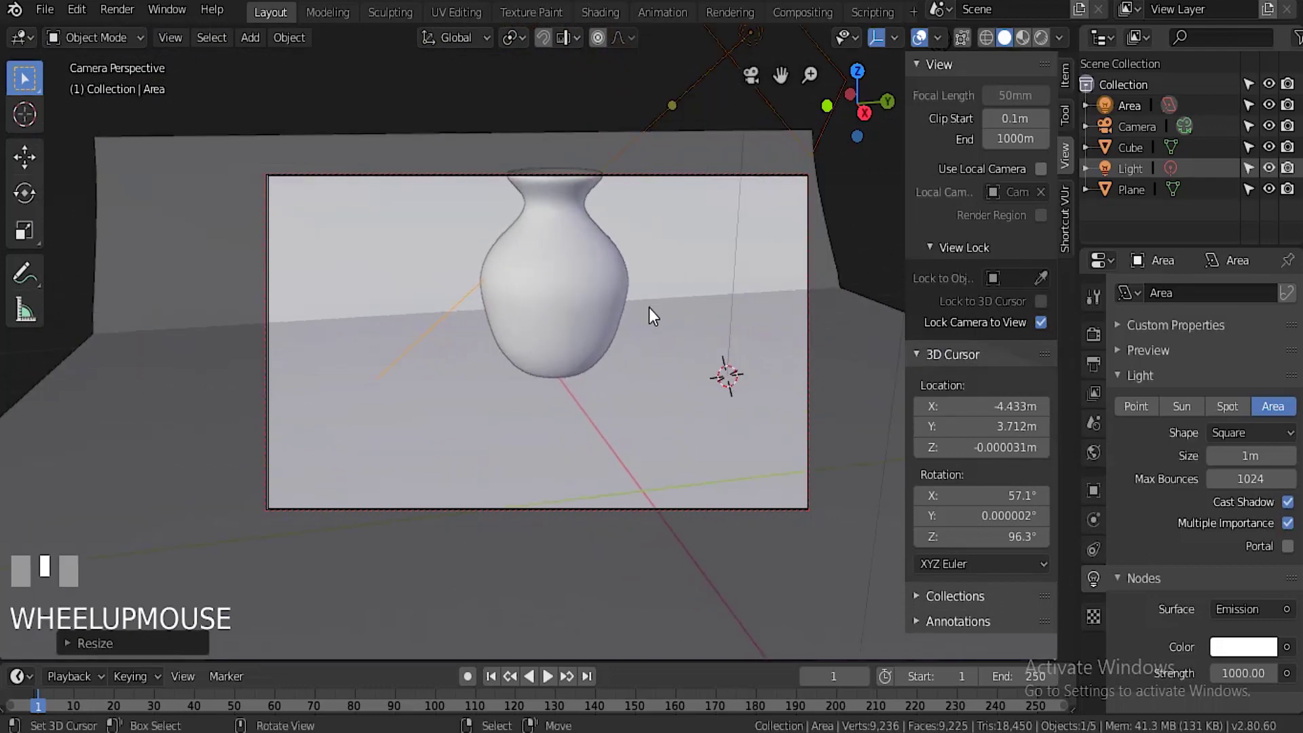
middle_click_drag(657, 296, 659, 358, "shift")
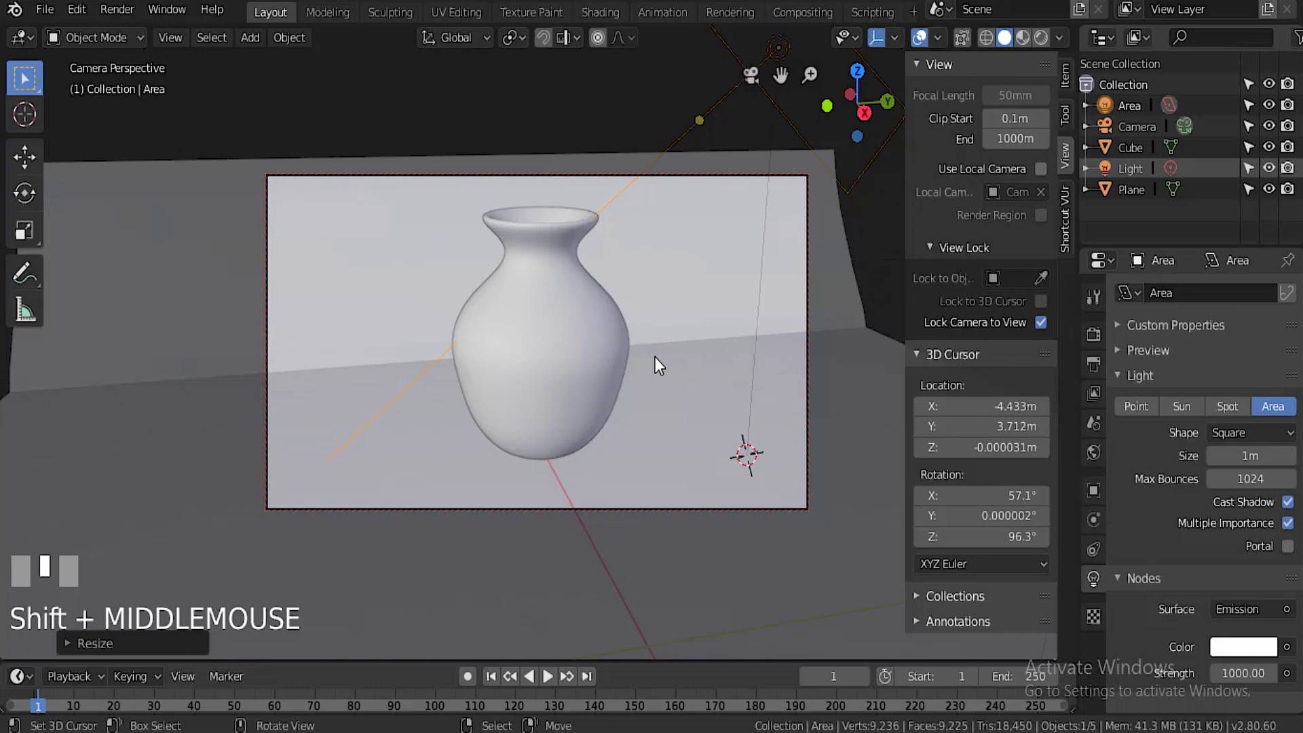
Set the Cycles render samples to 200 under Render Properties > Sampling.
left_click(1094, 335)
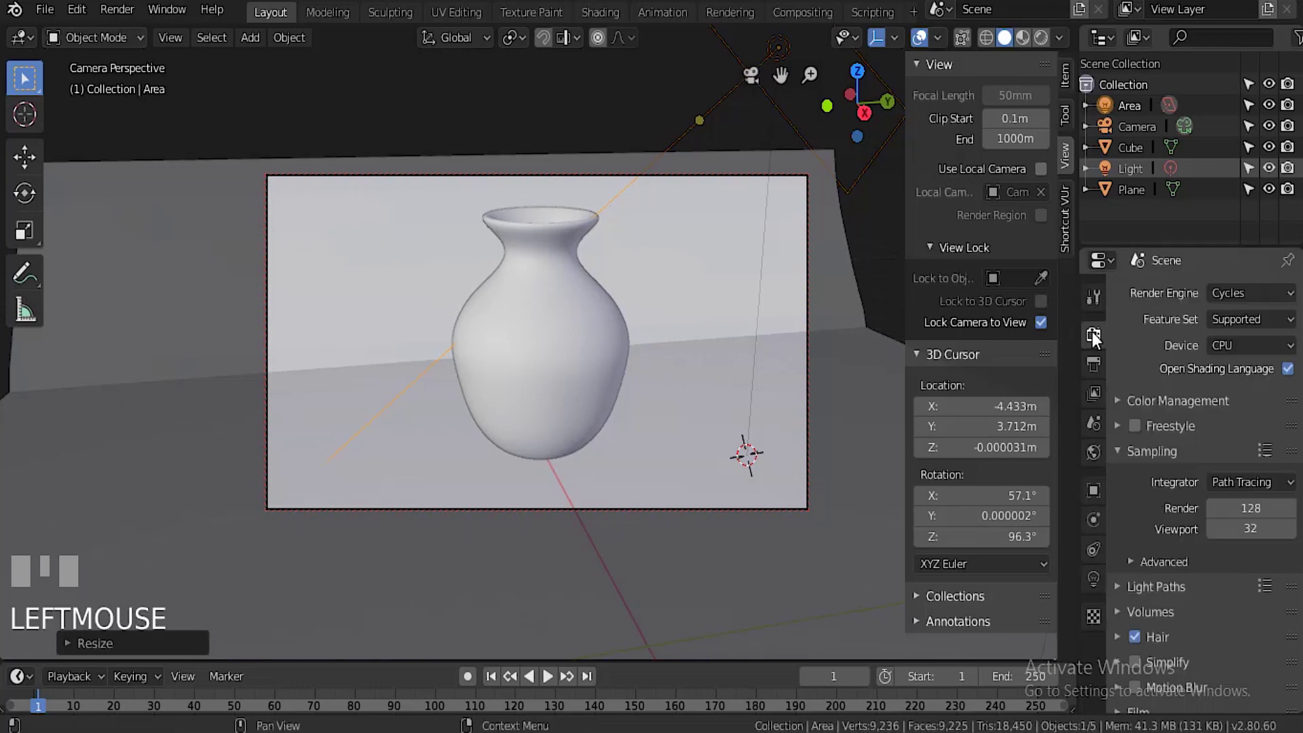
left_click(1246, 508)
key("BackSpace")
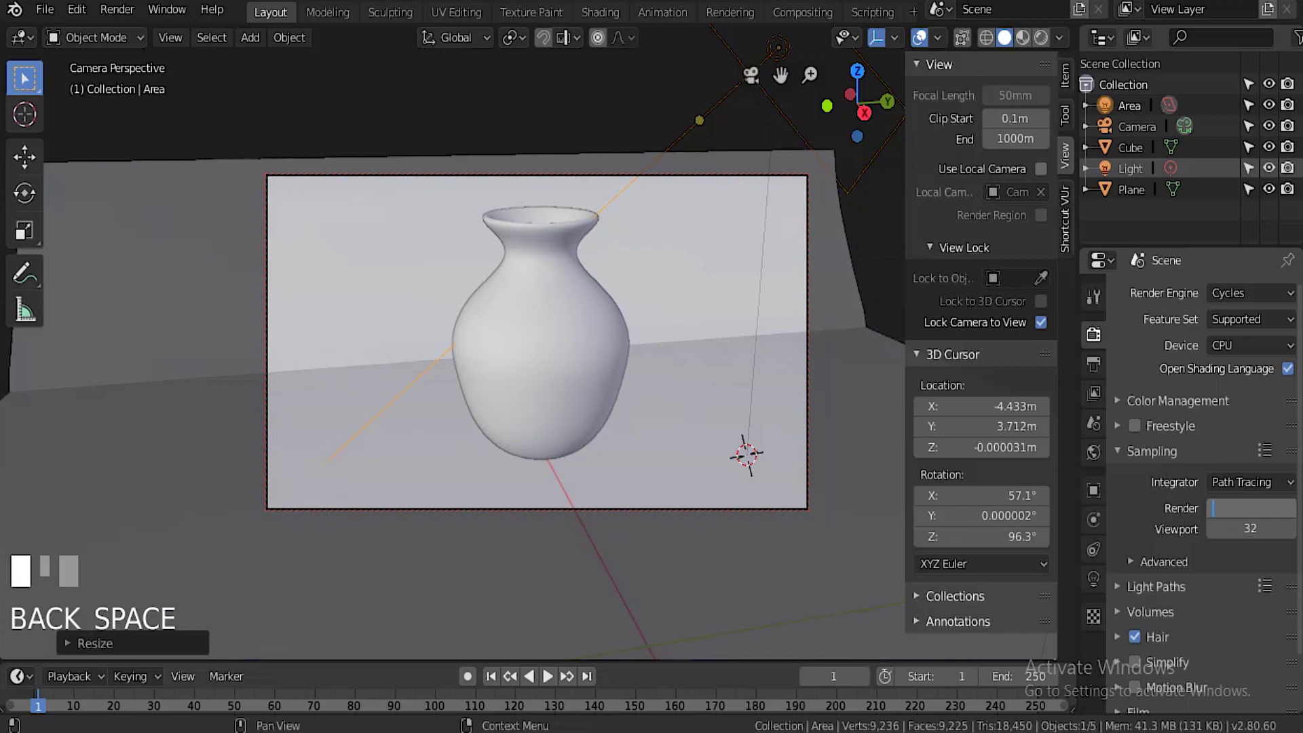
type("200")
key("Return")
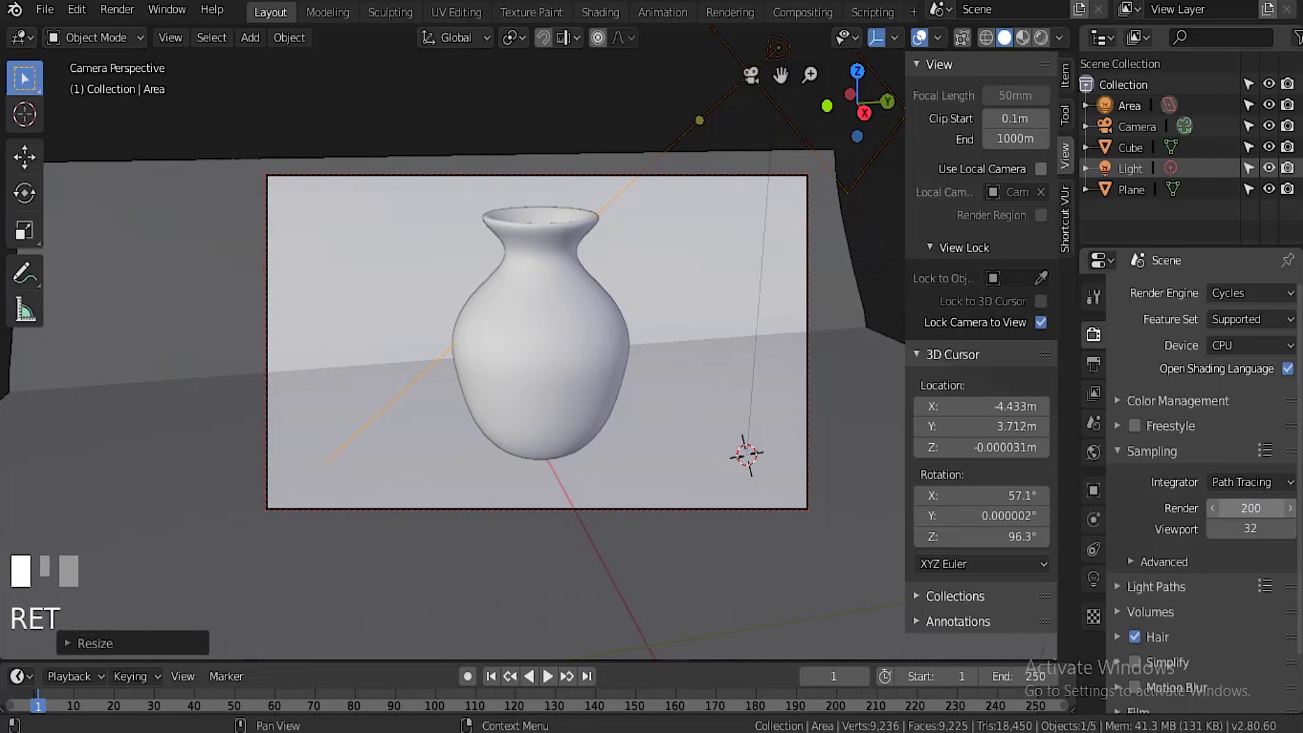